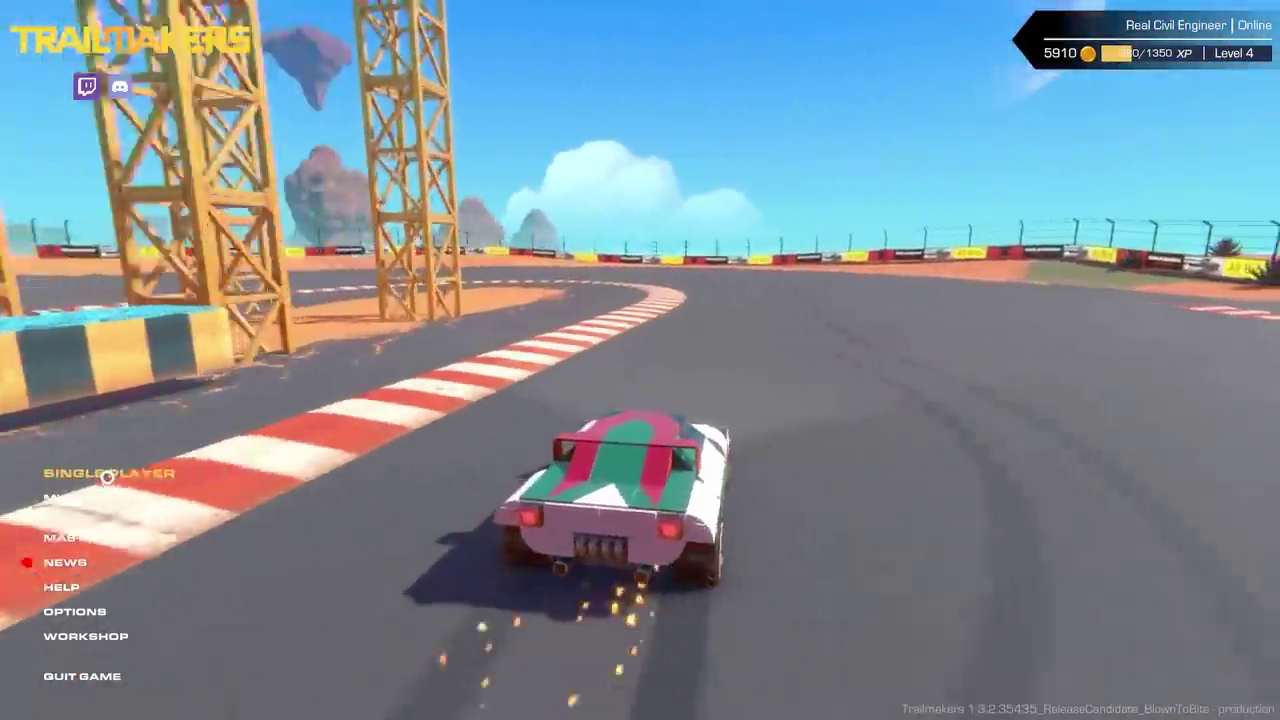
Step: Choose single-player mode to start an underwater session
{"action": "left_click", "coordinate": [107, 477]}
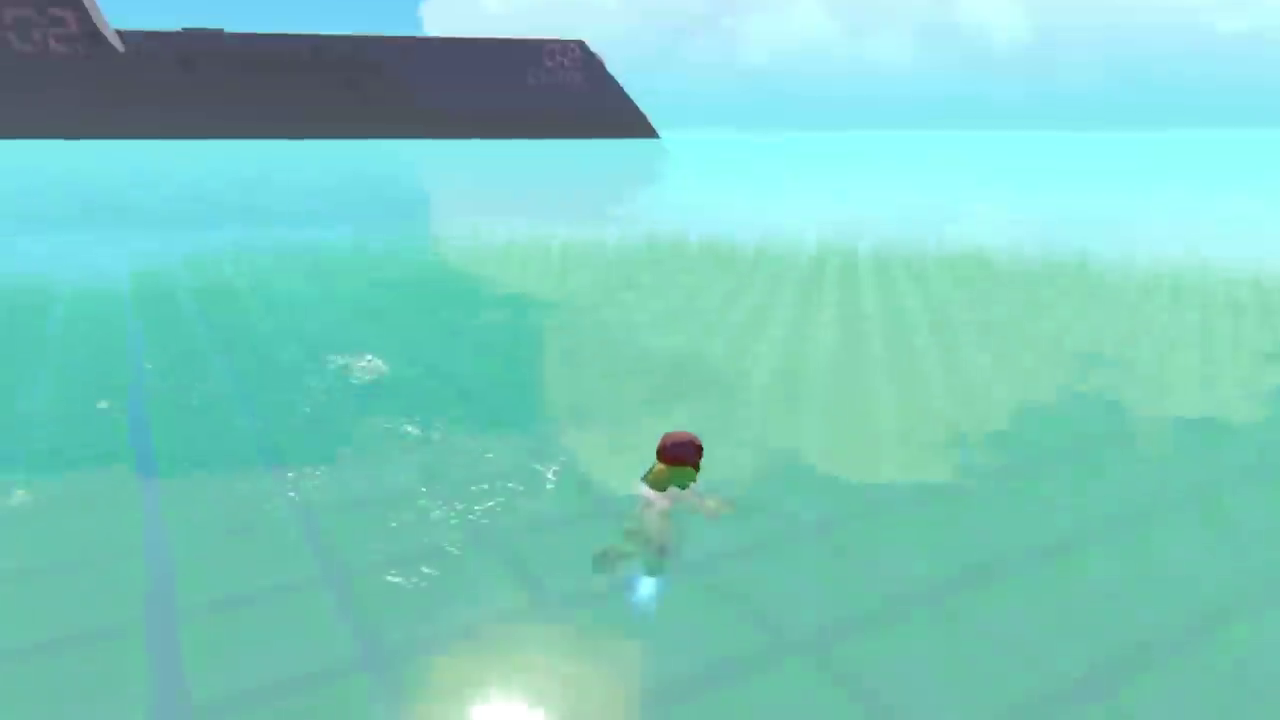
Step: Attach an underwater propeller beside the diving-bell cockpit and show the aerodynamics overlay
{"action": "key", "text": "b"}
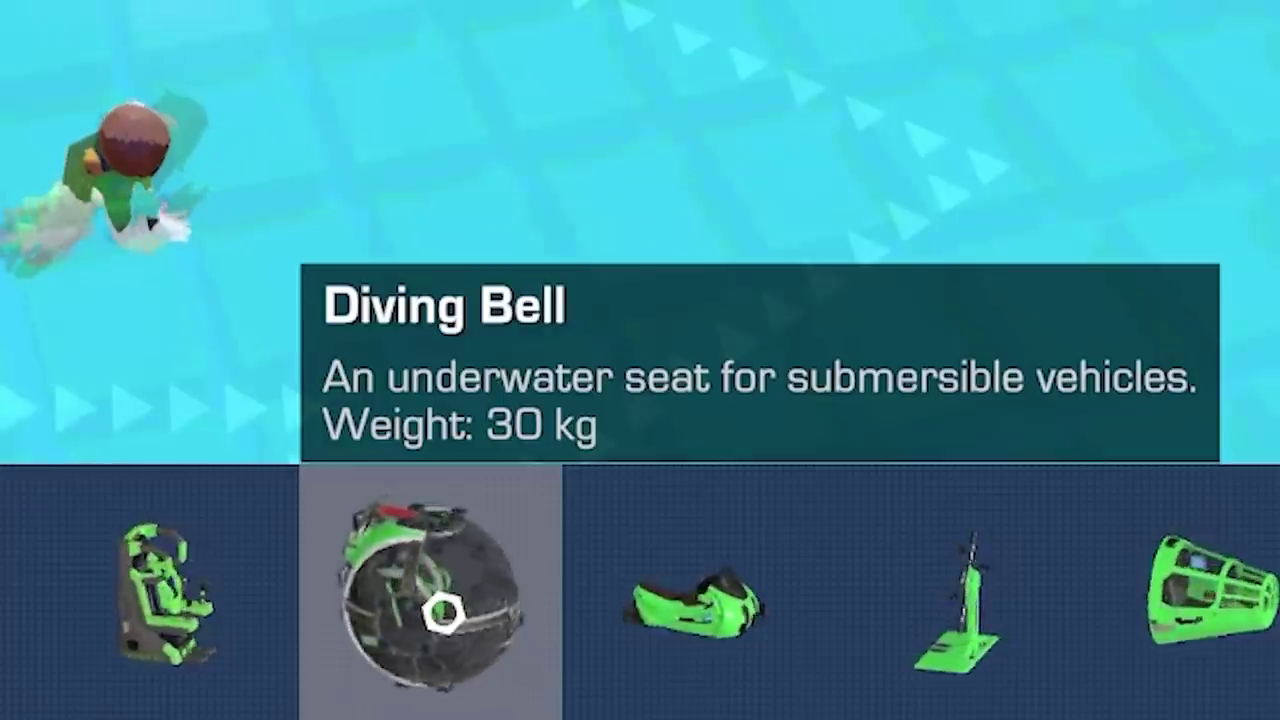
{"action": "mouse_move", "coordinate": [1238, 675]}
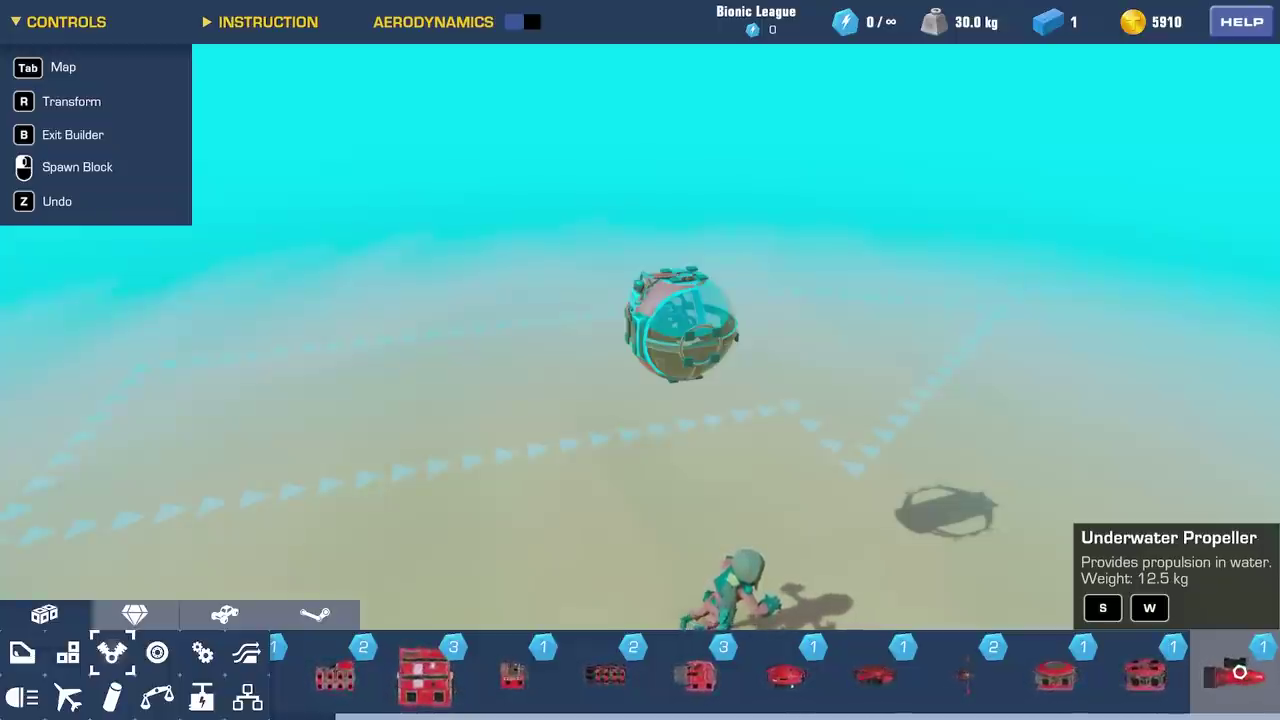
{"action": "left_click", "coordinate": [1238, 675]}
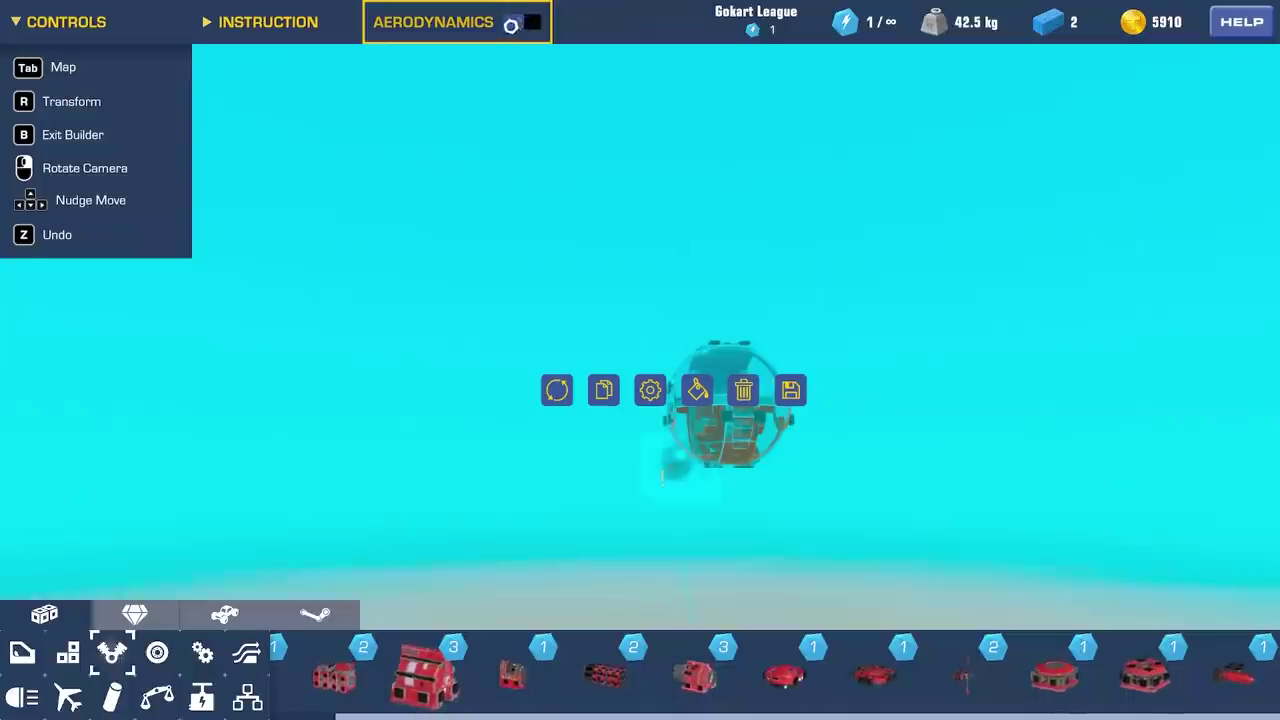
{"action": "left_click", "coordinate": [510, 24]}
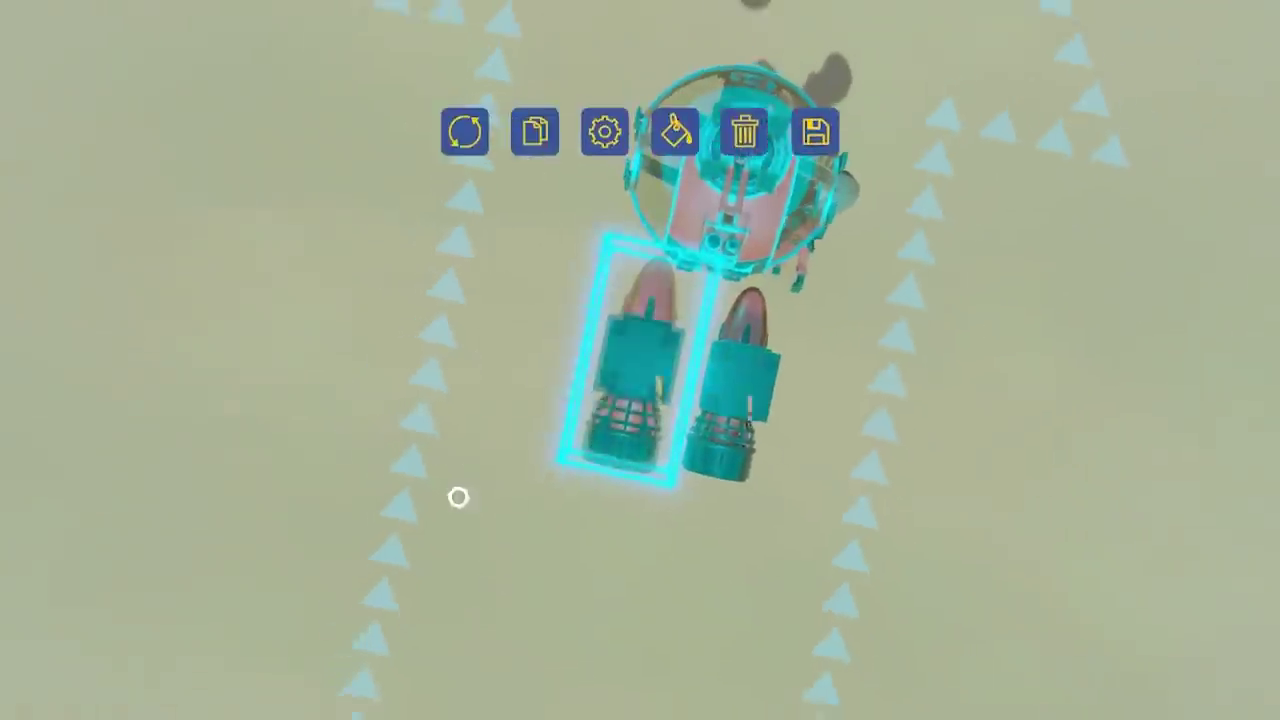
Step: Duplicate the underwater propeller to place another copy behind the diving bell
{"action": "mouse_move", "coordinate": [457, 497]}
{"action": "left_mouse_down"}
{"action": "mouse_move", "coordinate": [480, 368]}
{"action": "mouse_move", "coordinate": [690, 440]}
{"action": "left_mouse_up"}
{"action": "mouse_move", "coordinate": [605, 410]}
{"action": "left_mouse_down"}
{"action": "mouse_move", "coordinate": [526, 486]}
{"action": "mouse_move", "coordinate": [583, 482]}
{"action": "left_mouse_up"}
{"action": "mouse_move", "coordinate": [639, 416]}
{"action": "left_mouse_down"}
{"action": "mouse_move", "coordinate": [694, 446]}
{"action": "mouse_move", "coordinate": [613, 451]}
{"action": "left_mouse_up"}
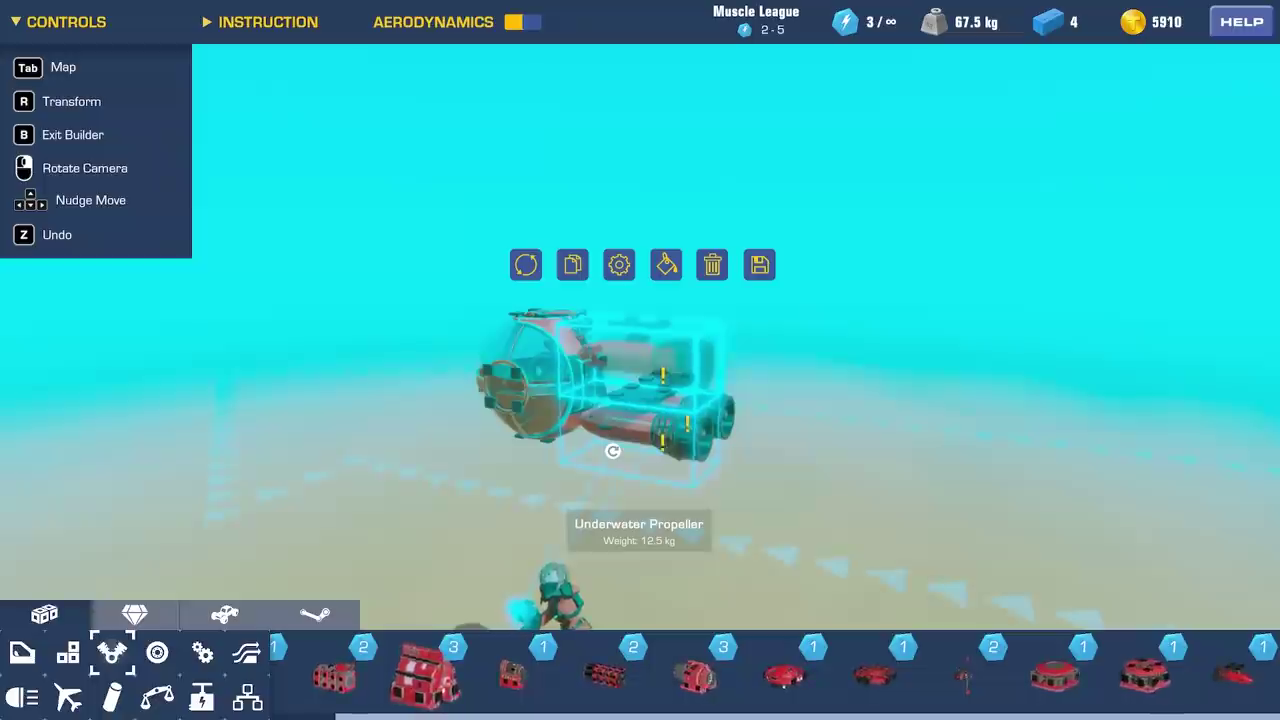
{"action": "left_click", "coordinate": [578, 306]}
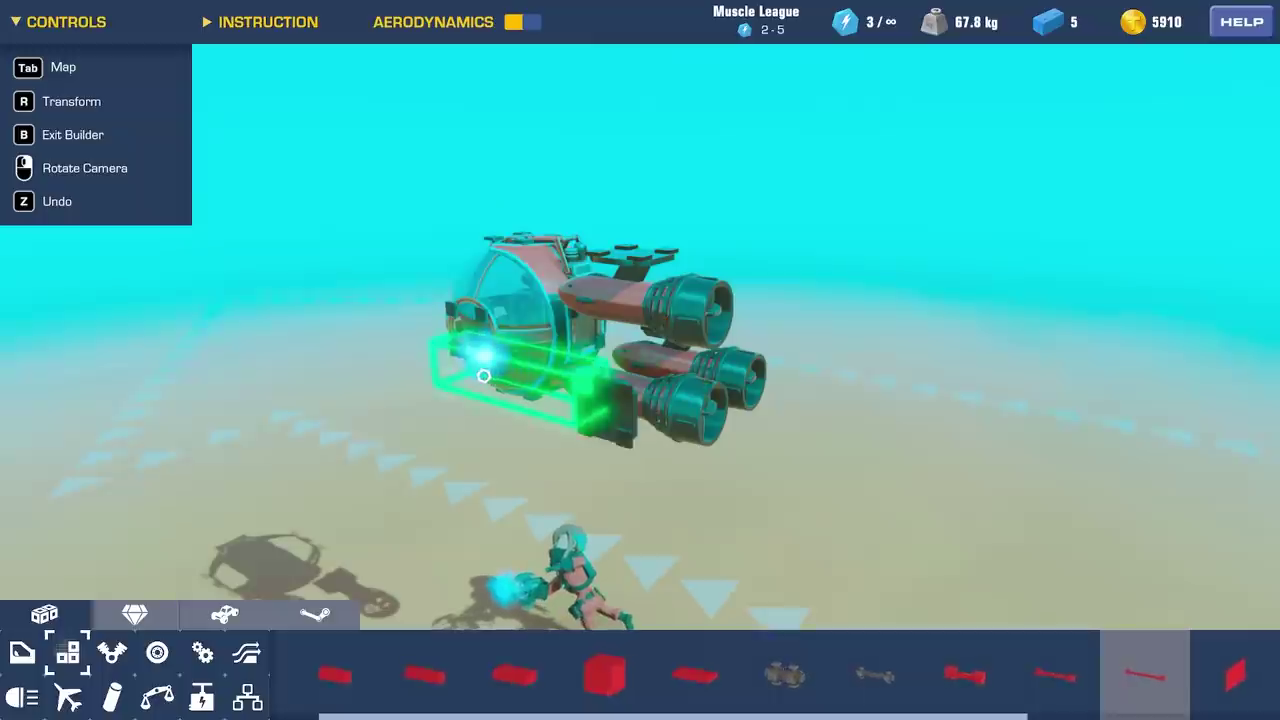
Step: Place a block and a Flat Connector 1x4 bar linking the cockpit to the thrusters
{"action": "left_click", "coordinate": [483, 375]}
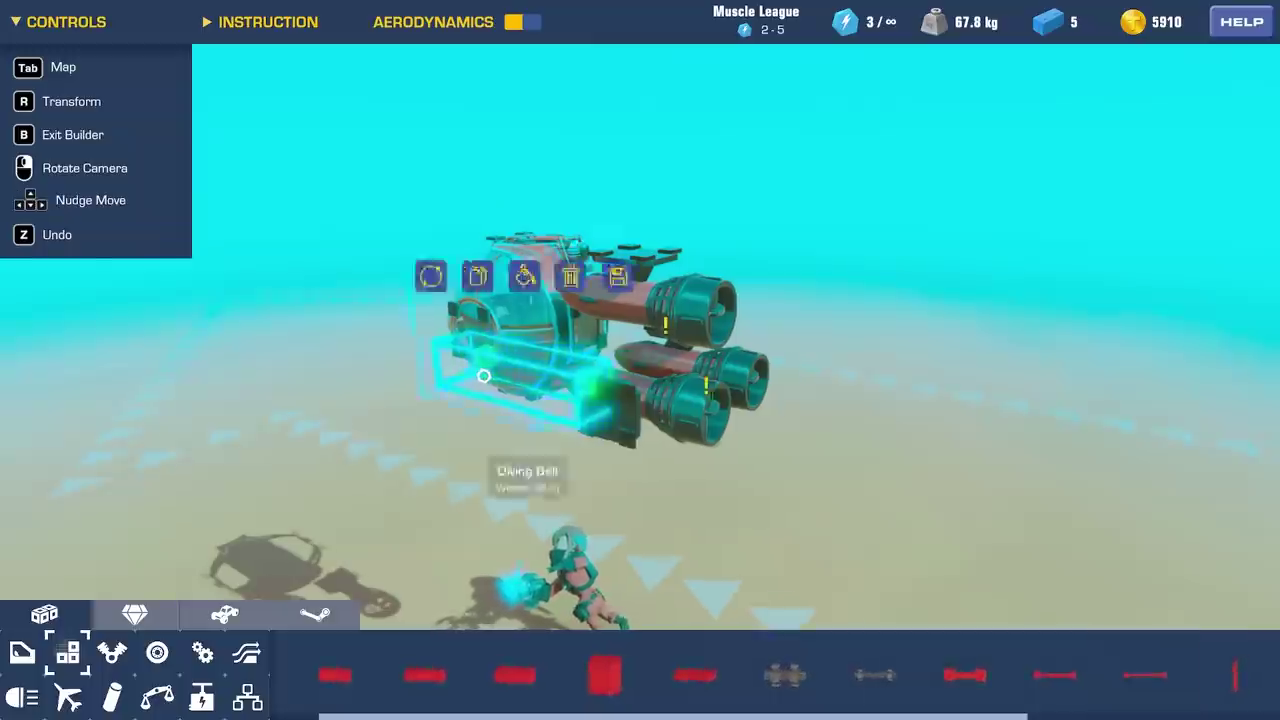
{"action": "scroll", "coordinate": [623, 371], "scroll_direction": "up", "scroll_amount": 5}
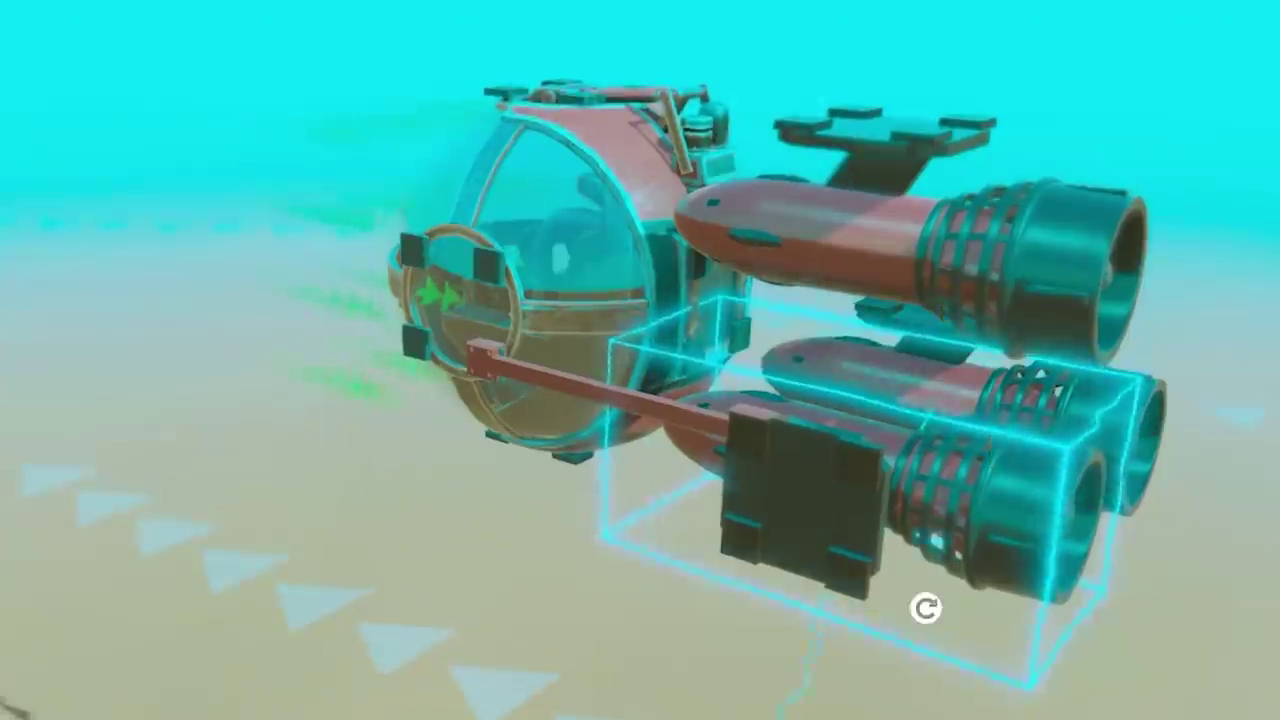
{"action": "left_click_drag", "start_coordinate": [923, 606], "coordinate": [840, 608]}
{"action": "scroll", "coordinate": [840, 608], "scroll_direction": "down", "scroll_amount": 5}
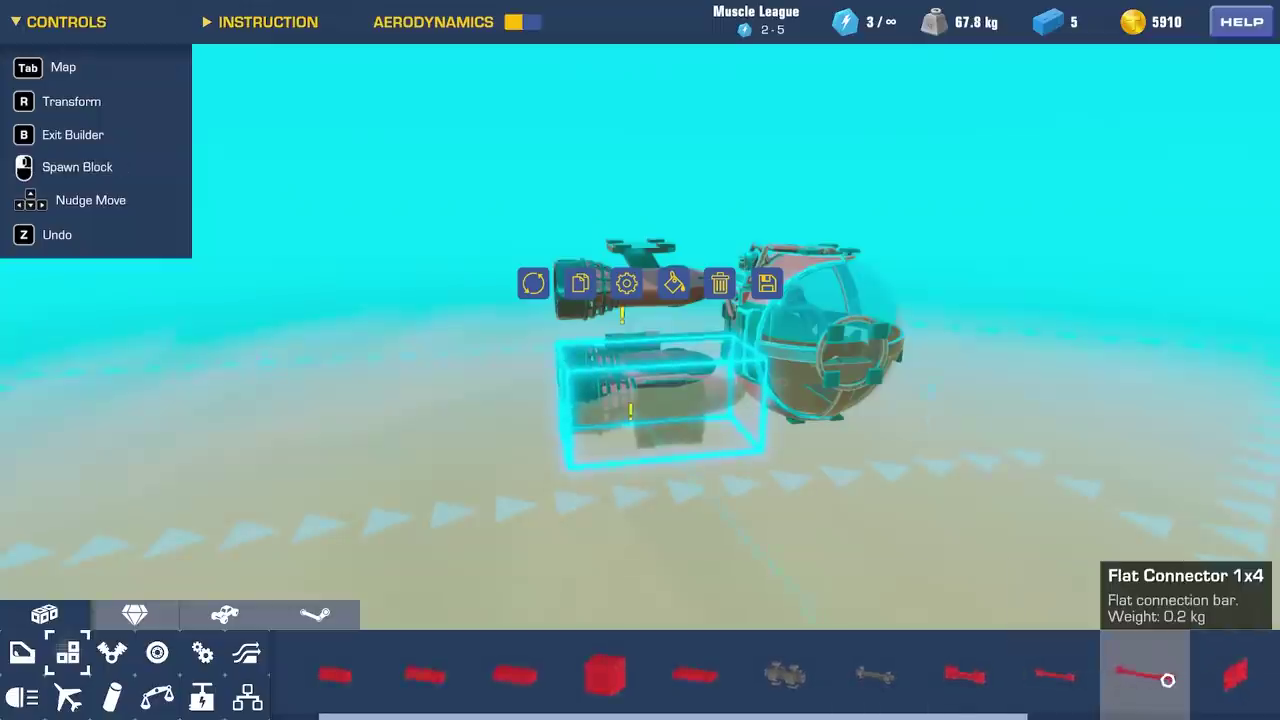
{"action": "left_click_drag", "start_coordinate": [1157, 677], "coordinate": [853, 382]}
{"action": "left_click", "coordinate": [837, 374]}
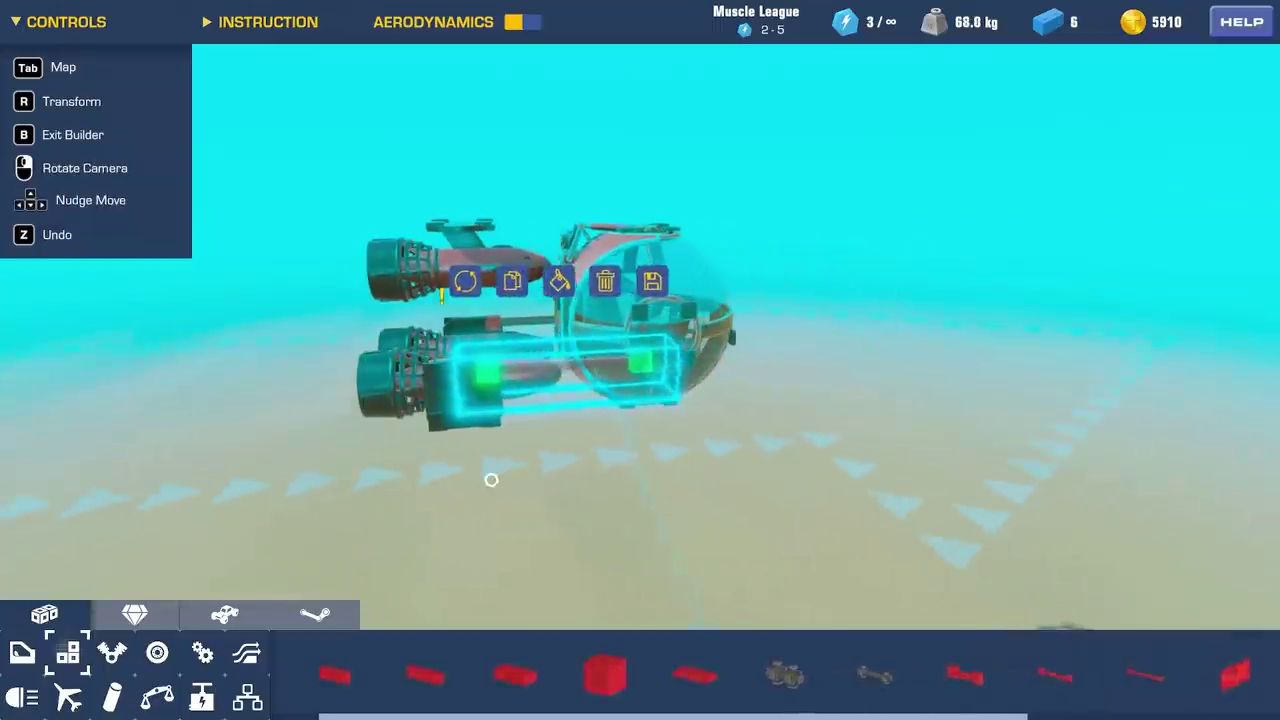
Step: Select the lower propeller to copy it into a fourth rearward position
{"action": "left_click_drag", "start_coordinate": [491, 480], "coordinate": [480, 491]}
{"action": "scroll", "coordinate": [480, 491], "scroll_direction": "up", "scroll_amount": 5}
{"action": "mouse_move", "coordinate": [641, 580]}
{"action": "left_mouse_down"}
{"action": "mouse_move", "coordinate": [626, 580]}
{"action": "mouse_move", "coordinate": [826, 560]}
{"action": "left_mouse_up"}
{"action": "left_click", "coordinate": [634, 574]}
{"action": "scroll", "coordinate": [604, 459], "scroll_direction": "up", "scroll_amount": 3}
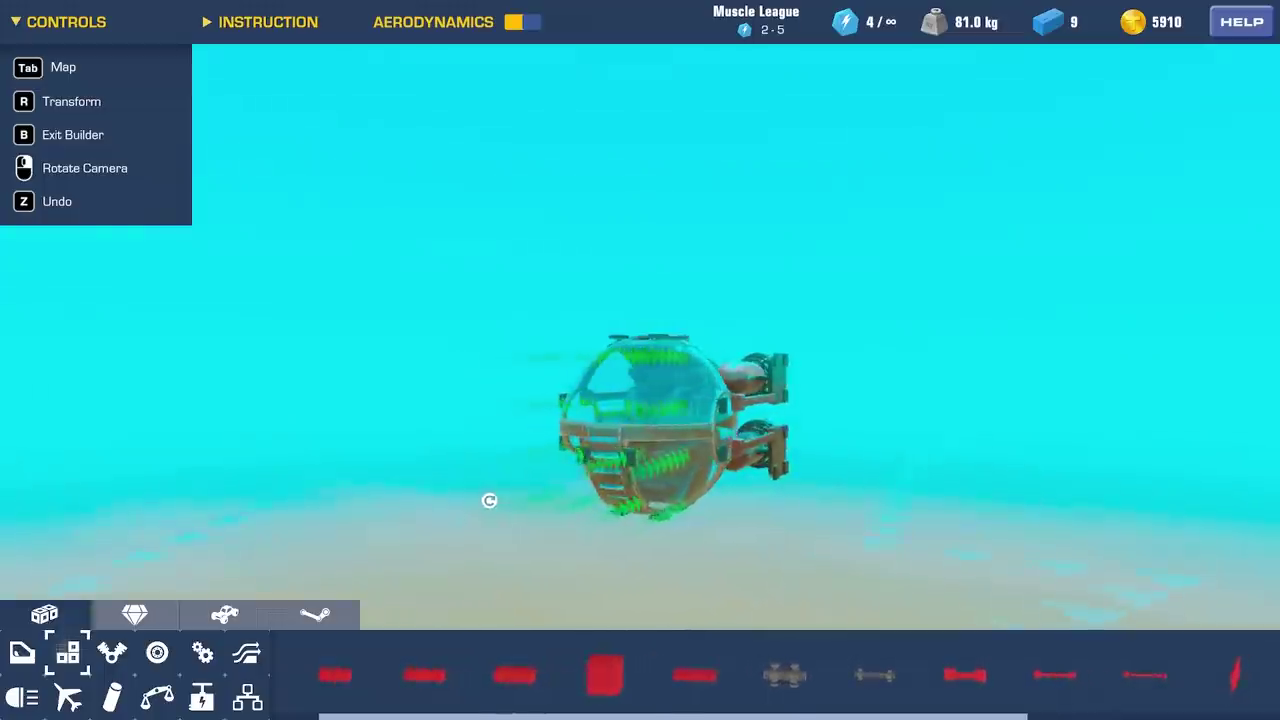
{"action": "left_click_drag", "start_coordinate": [472, 503], "coordinate": [388, 507]}
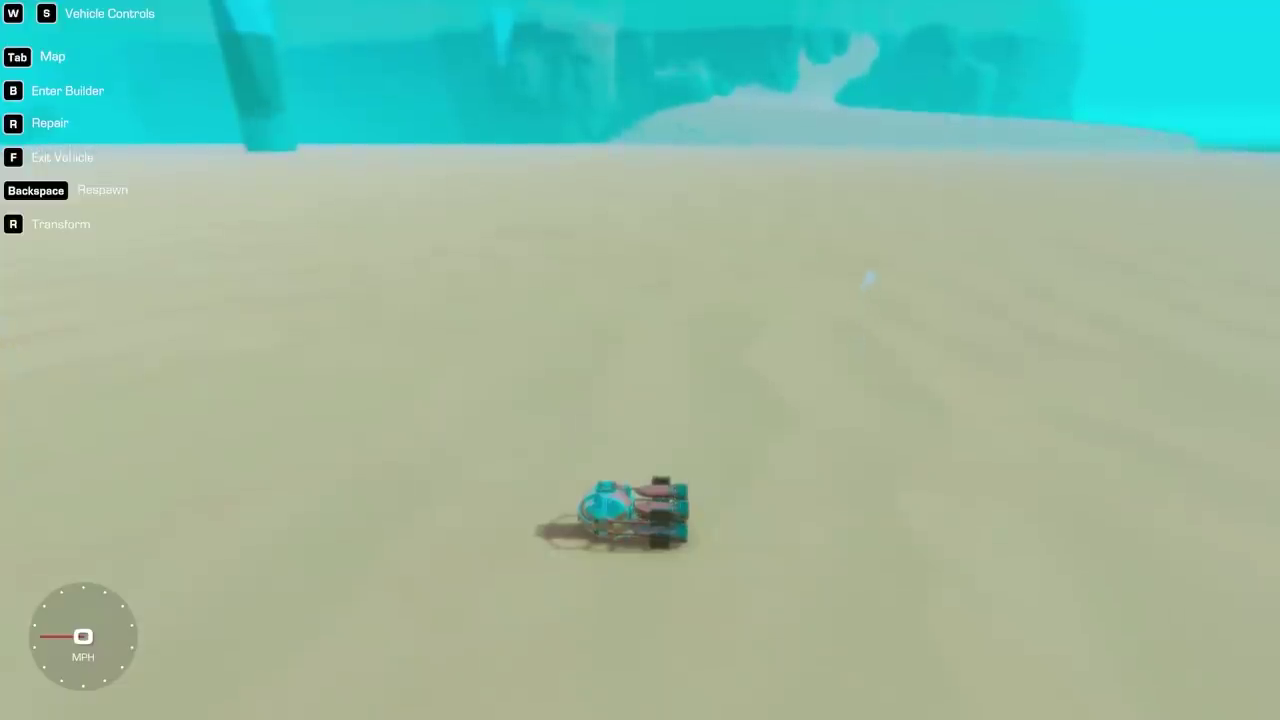
Step: Return to the builder after driving the four-propeller submarine on the seabed
{"action": "key", "text": "b"}
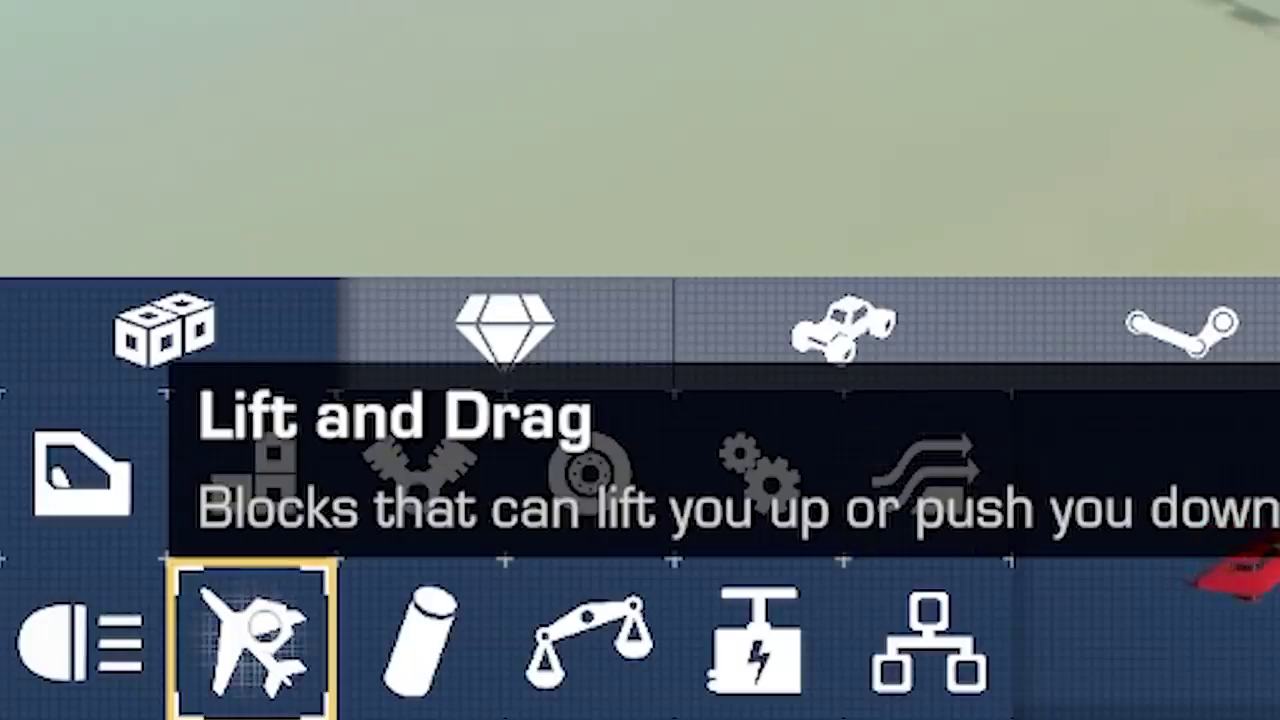
Step: Place a Large Paddle fin behind the propellers and add a part at the rear propellers
{"action": "left_click", "coordinate": [262, 625]}
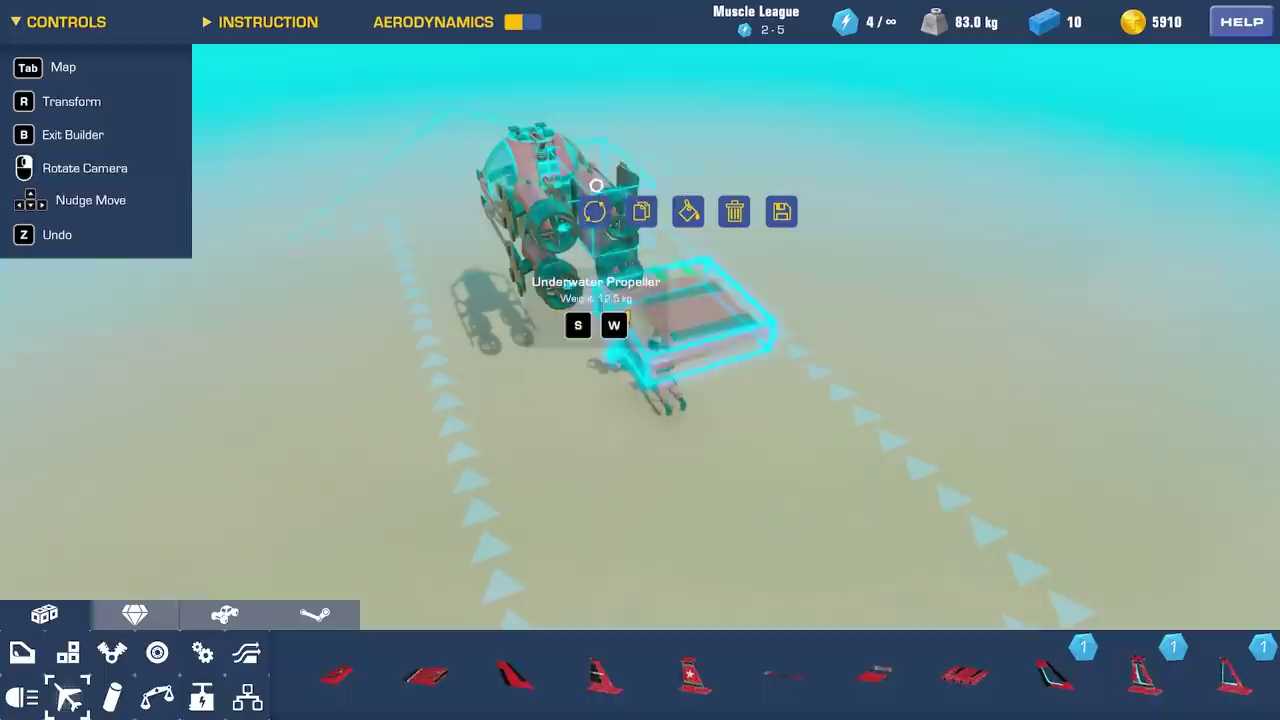
{"action": "left_click", "coordinate": [689, 209]}
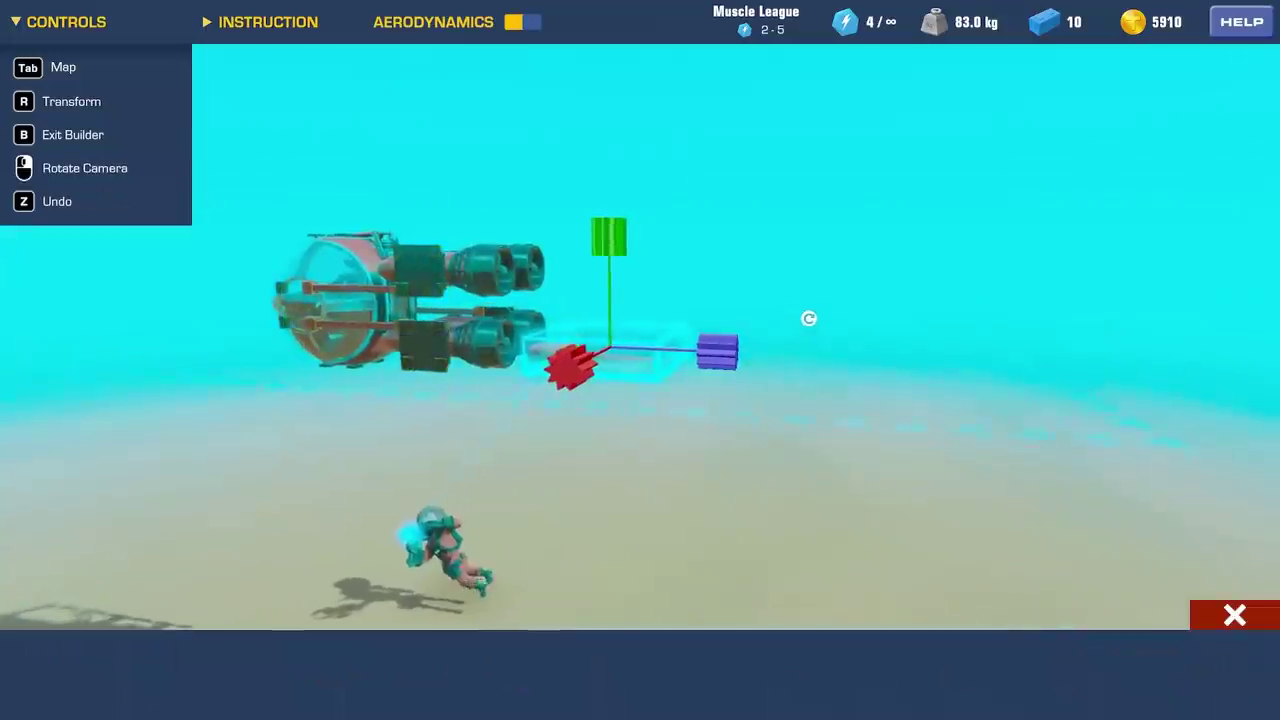
{"action": "left_click", "coordinate": [721, 328]}
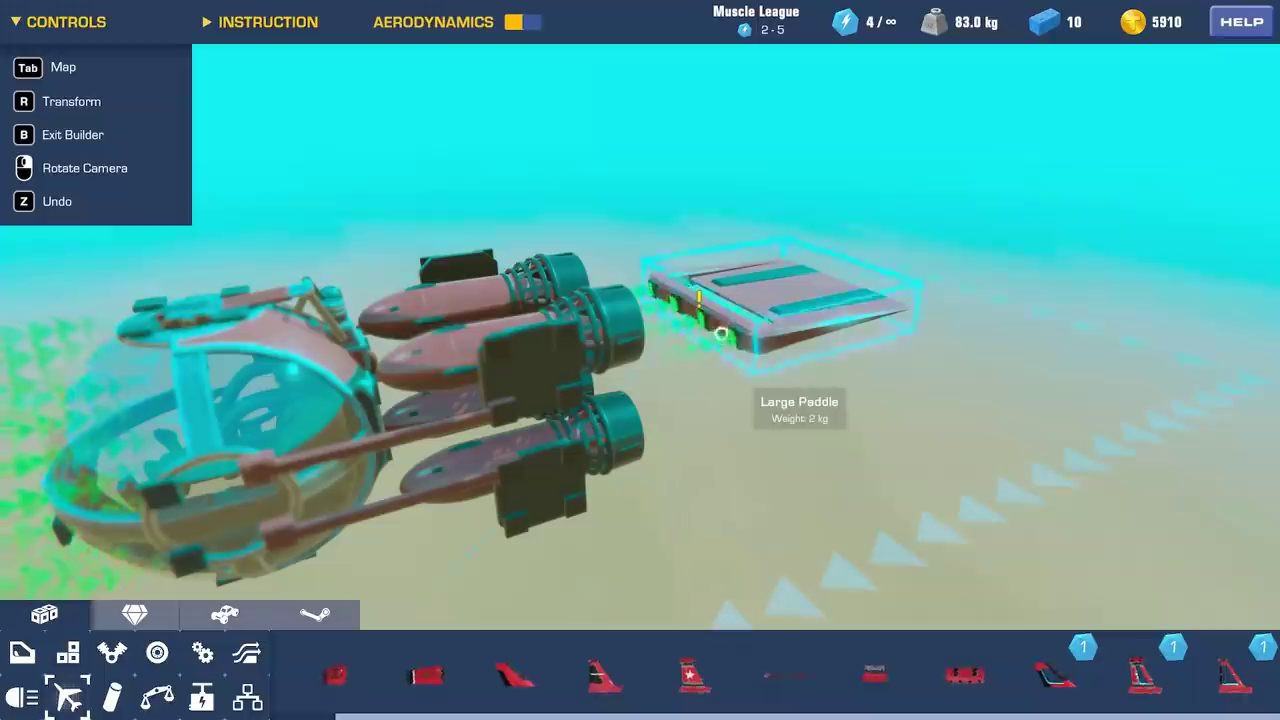
{"action": "key", "text": "w"}
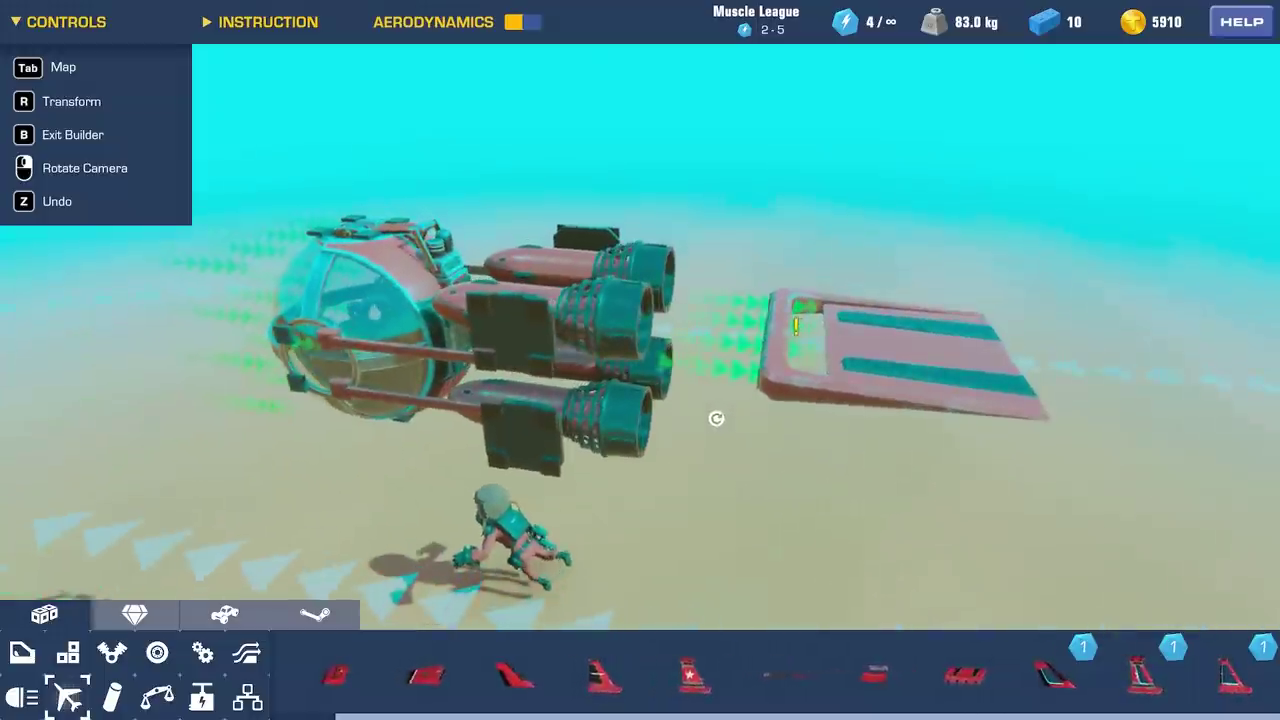
{"action": "key", "text": "a"}
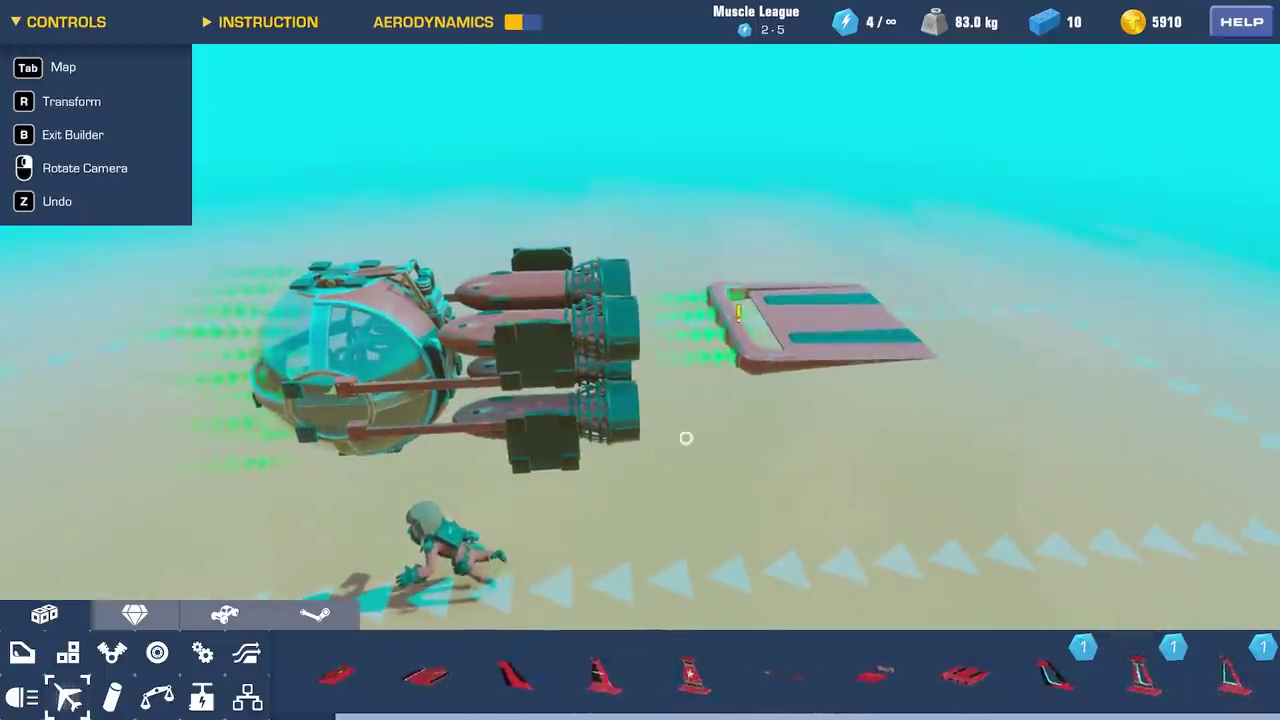
{"action": "left_click", "coordinate": [605, 675]}
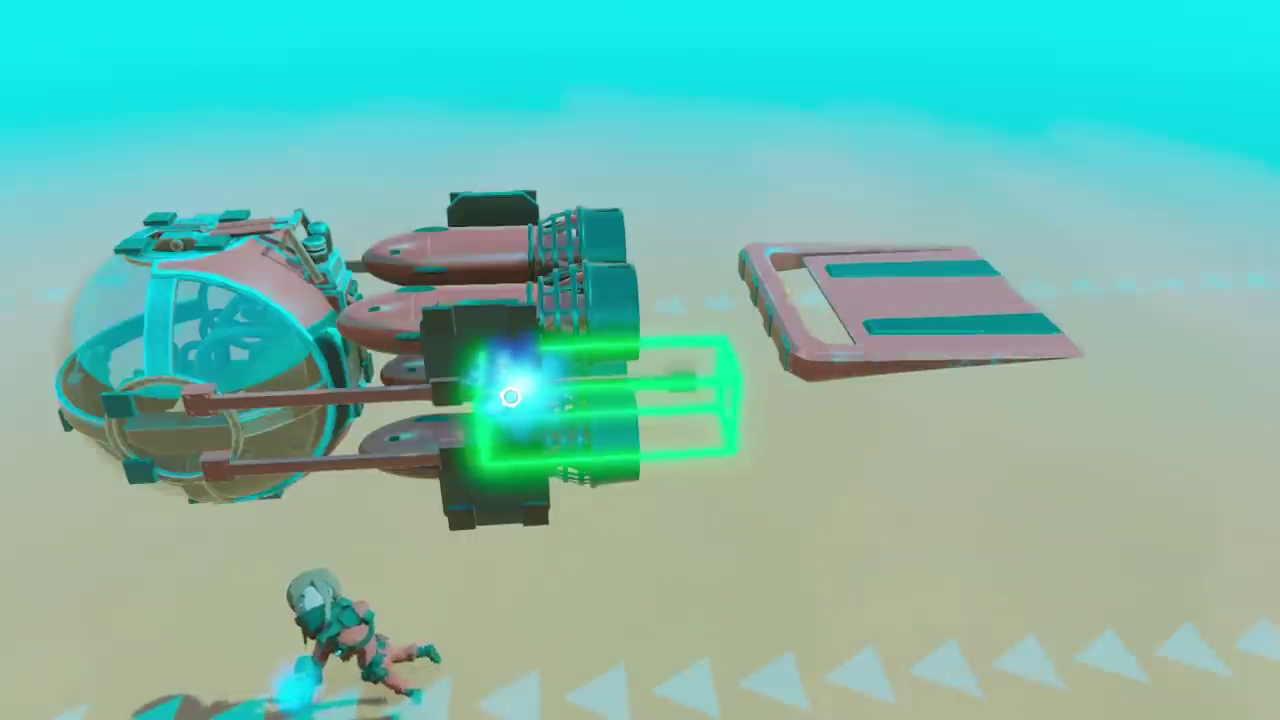
{"action": "left_click", "coordinate": [510, 396]}
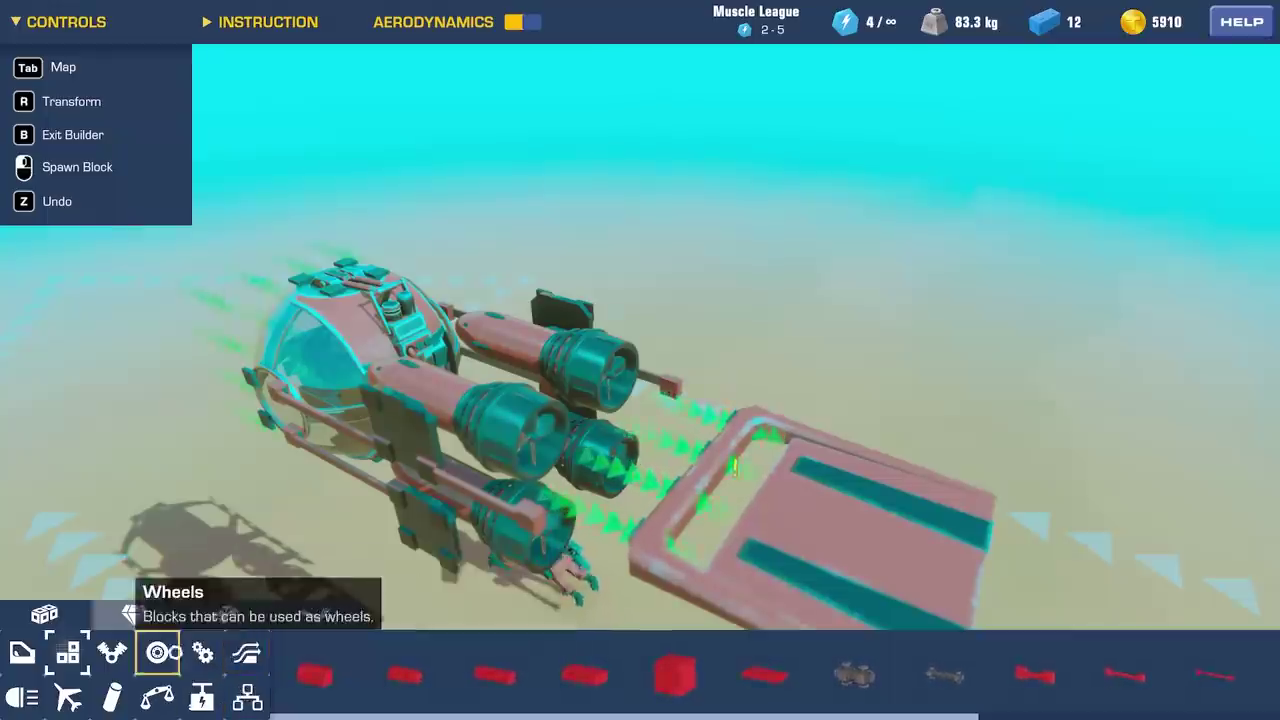
Step: Fit a Steering Hinge with frame blocks between engines and paddle, then edit its first control key
{"action": "left_click", "coordinate": [206, 652]}
{"action": "left_click", "coordinate": [808, 417]}
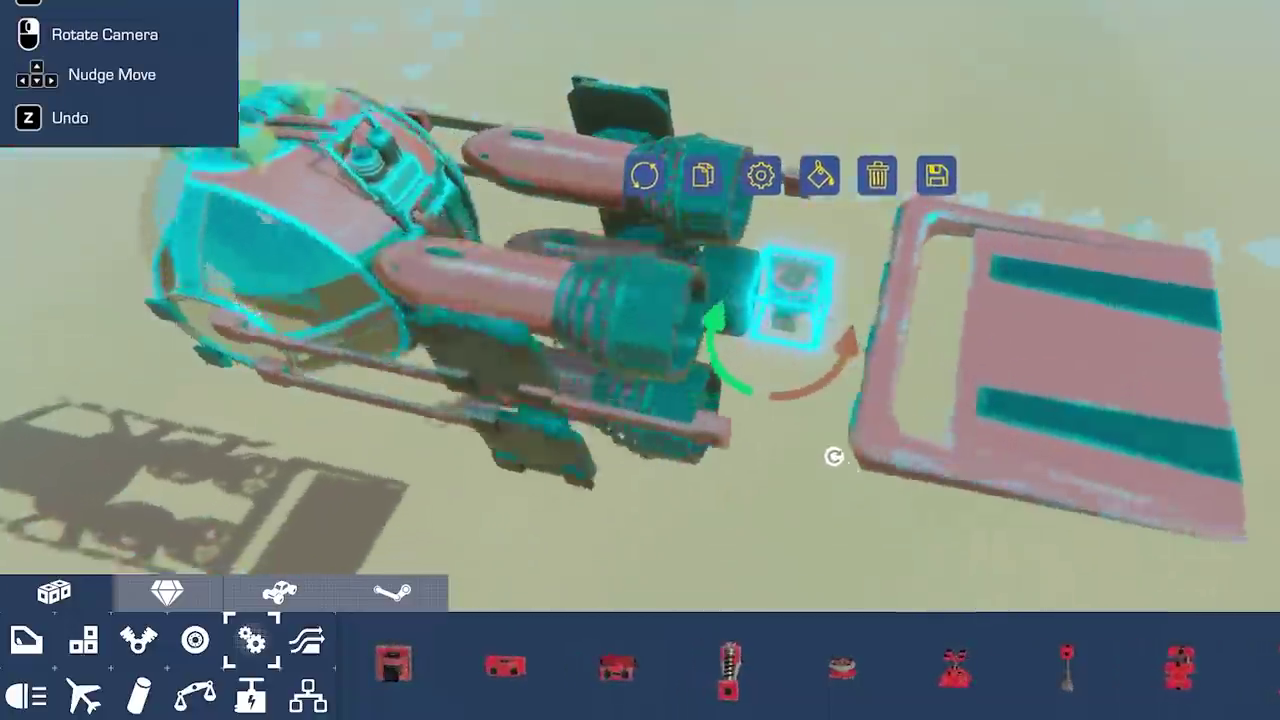
{"action": "key", "text": "r"}
{"action": "key", "text": "r"}
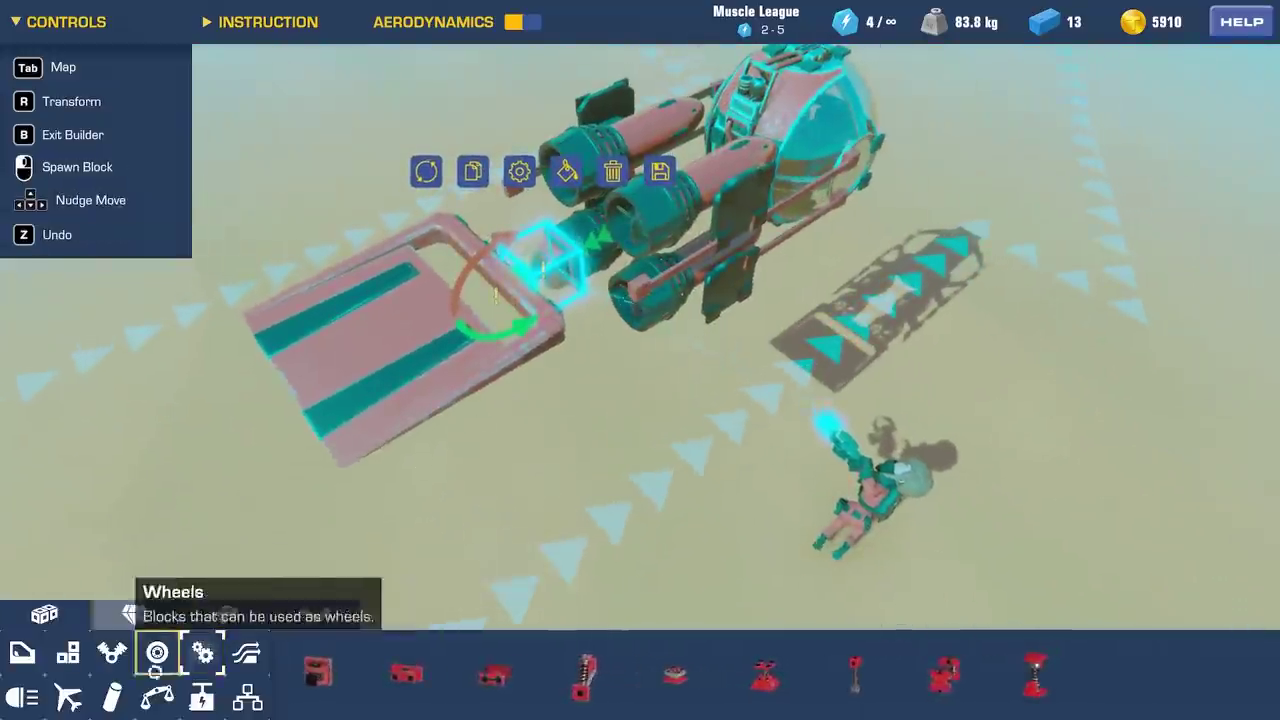
{"action": "left_click", "coordinate": [67, 654]}
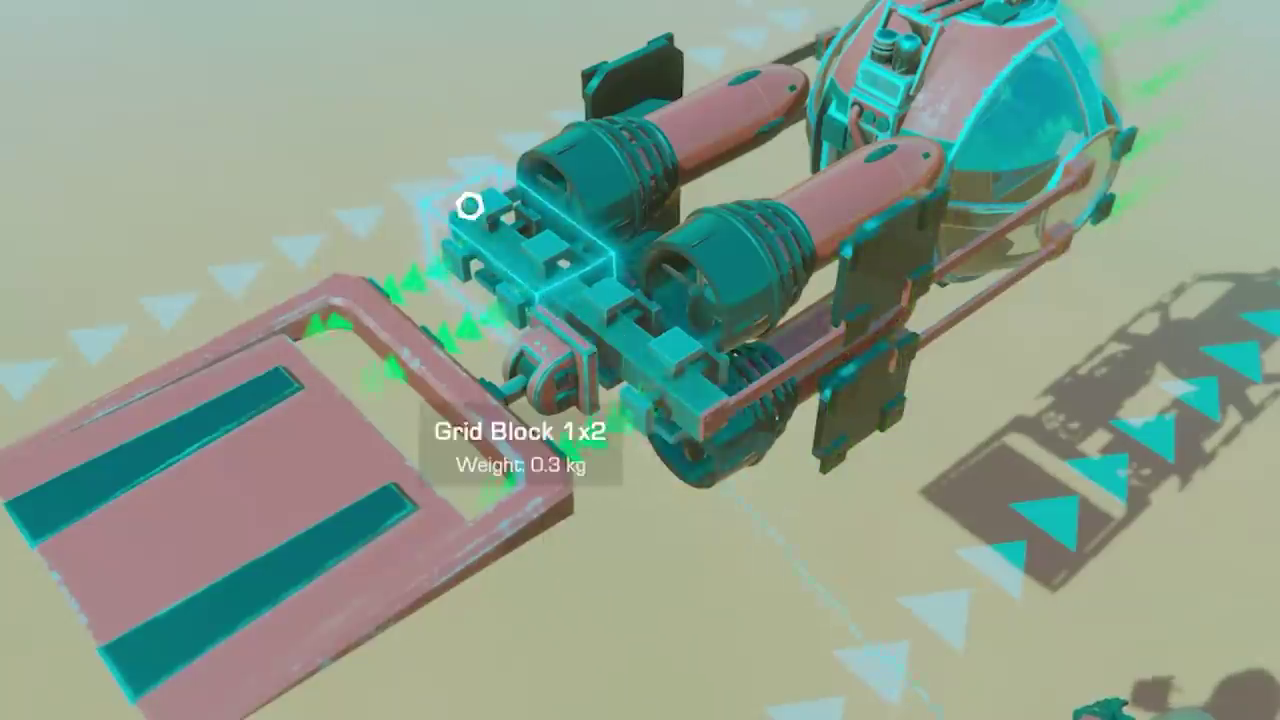
{"action": "left_click_drag", "start_coordinate": [698, 489], "coordinate": [554, 397]}
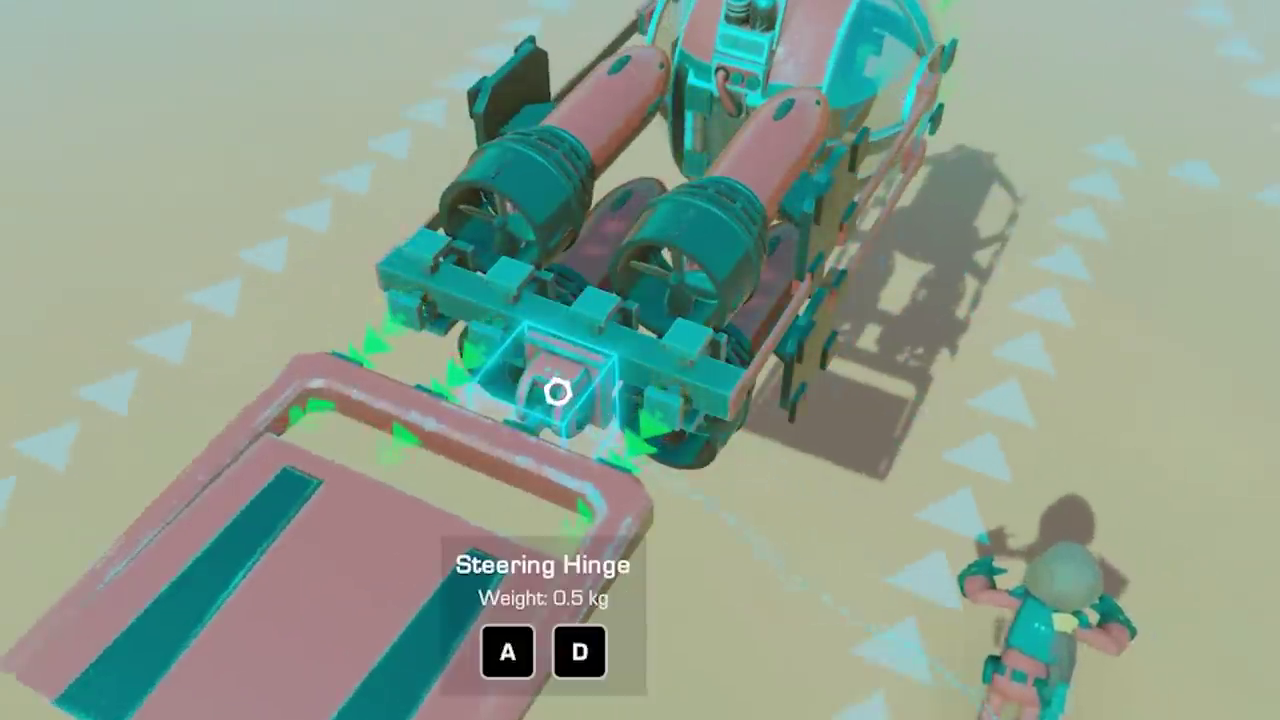
{"action": "left_click_drag", "start_coordinate": [811, 631], "coordinate": [1094, 694]}
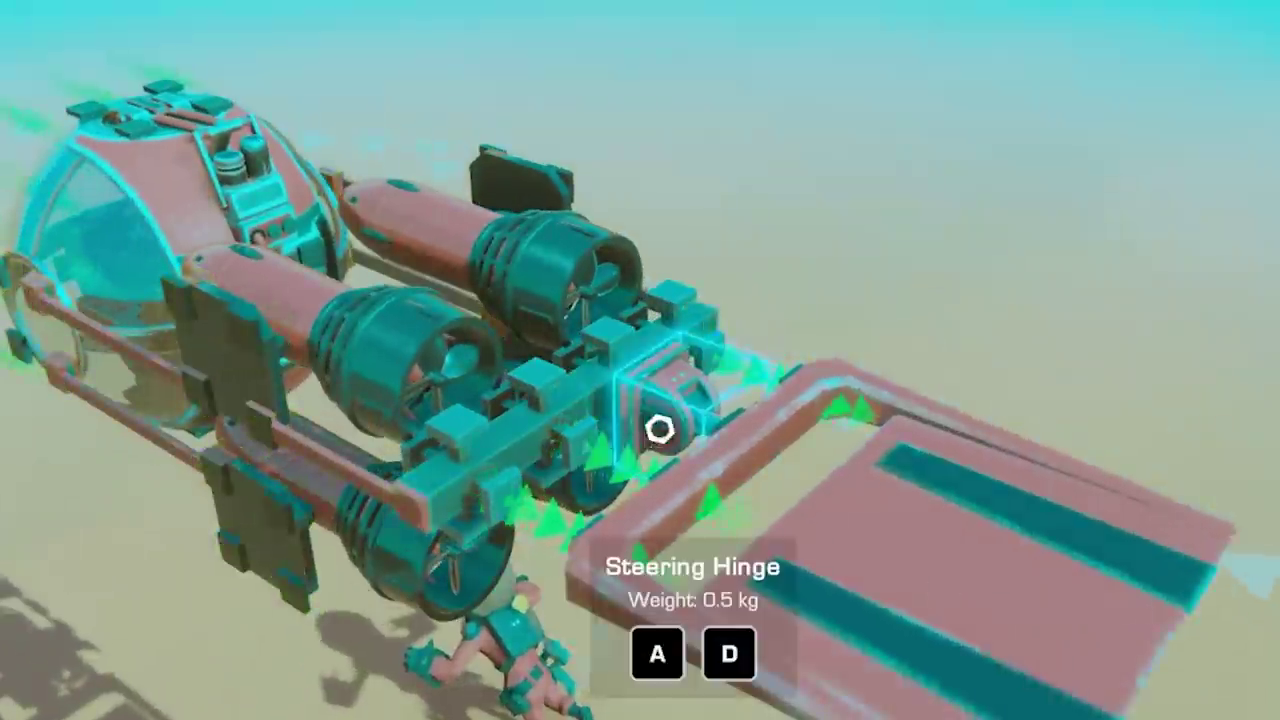
{"action": "left_click", "coordinate": [659, 429]}
{"action": "left_click_drag", "start_coordinate": [480, 606], "coordinate": [546, 600]}
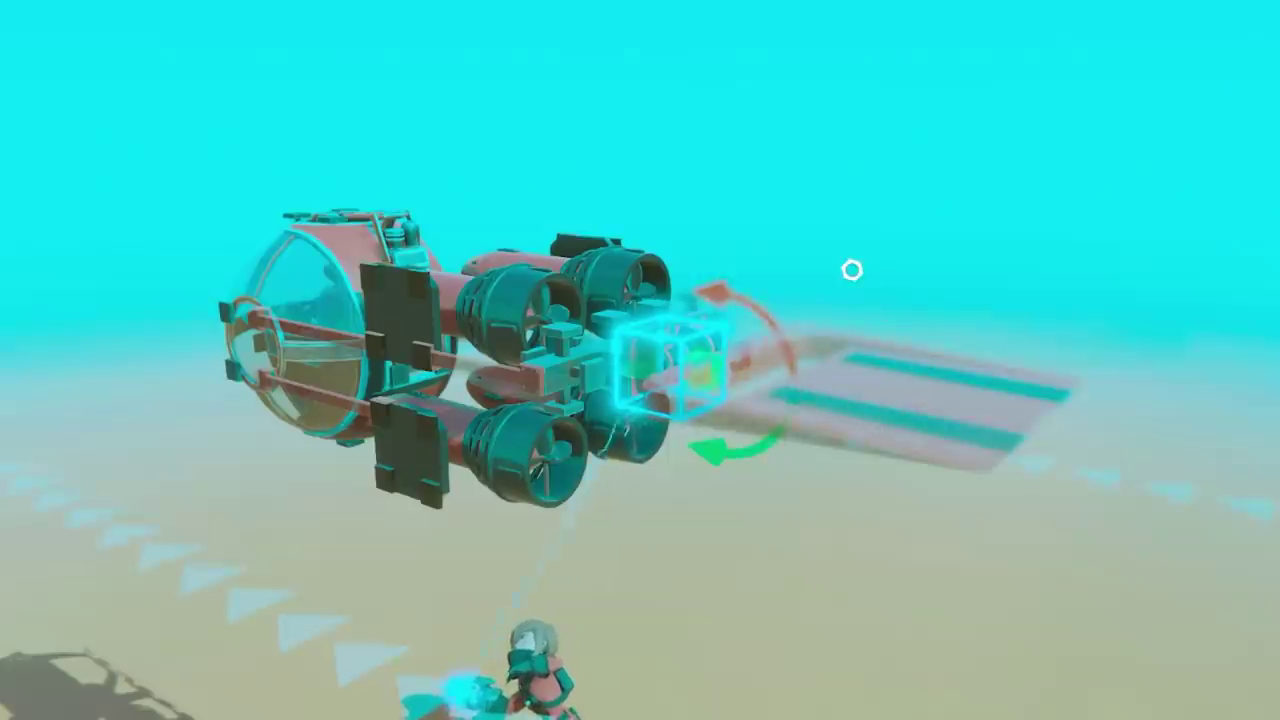
{"action": "left_click", "coordinate": [43, 640]}
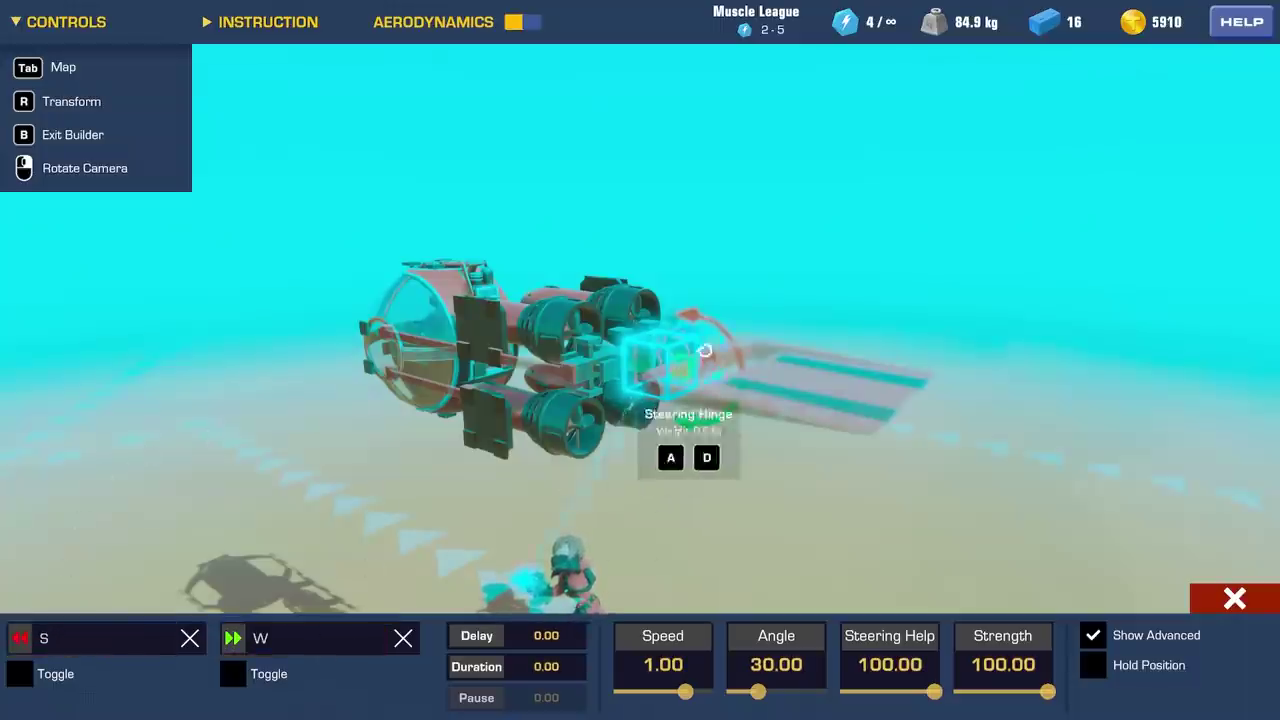
Step: Close the steering hinge settings and exit the builder to test-drive the submarine
{"action": "left_click", "coordinate": [457, 320]}
{"action": "left_click_drag", "start_coordinate": [457, 320], "coordinate": [619, 288]}
{"action": "key", "text": "b"}
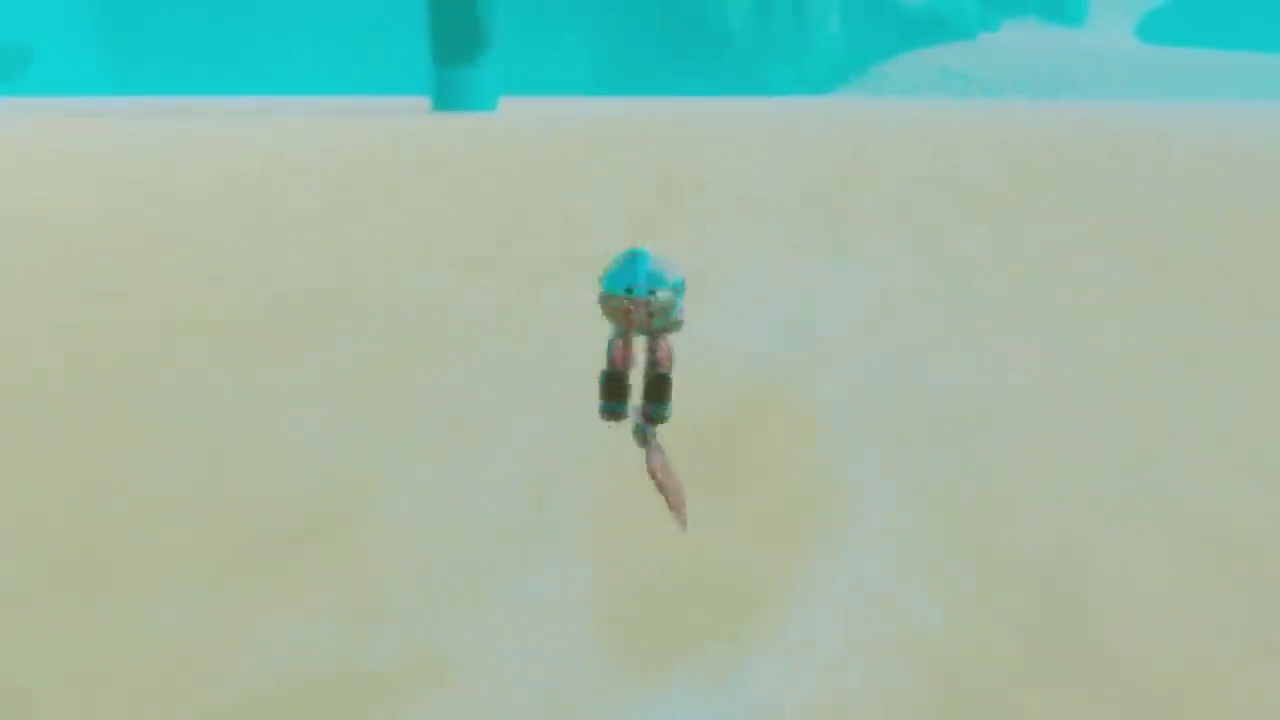
Step: Reset the tumbling submarine, drive it across the sand, then go back to the builder
{"action": "key", "text": "b"}
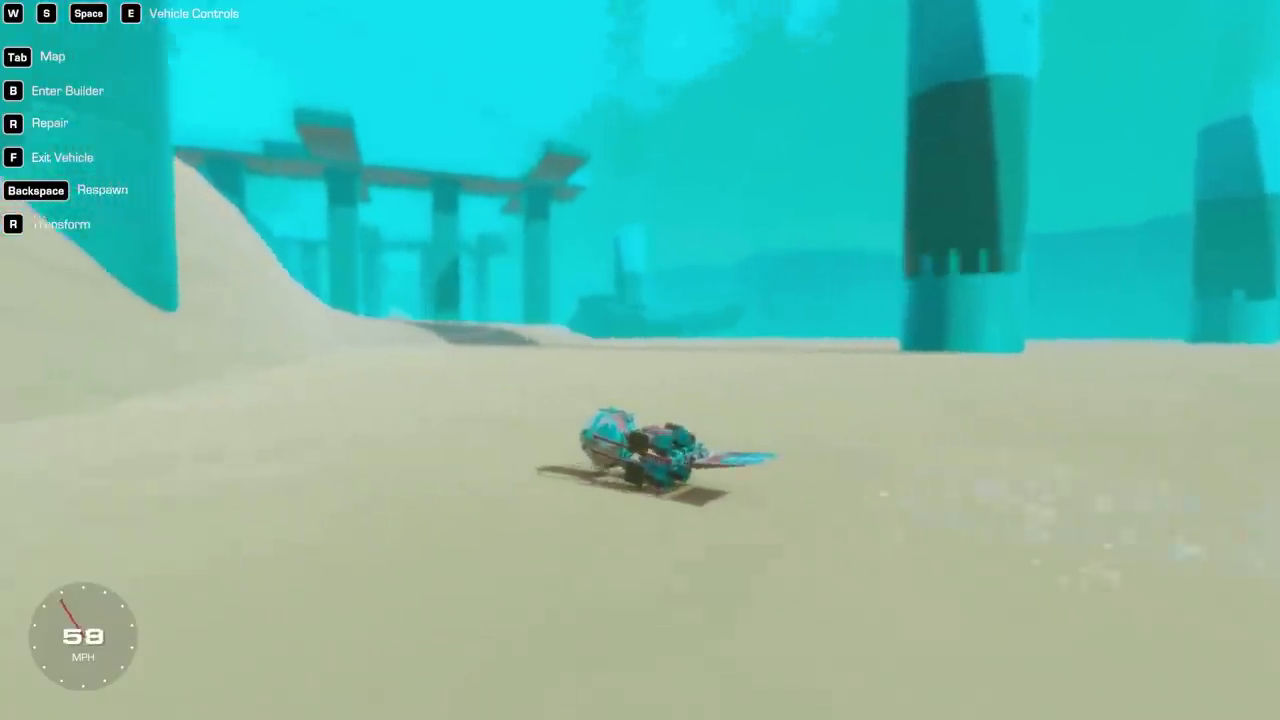
{"action": "key", "text": "w"}
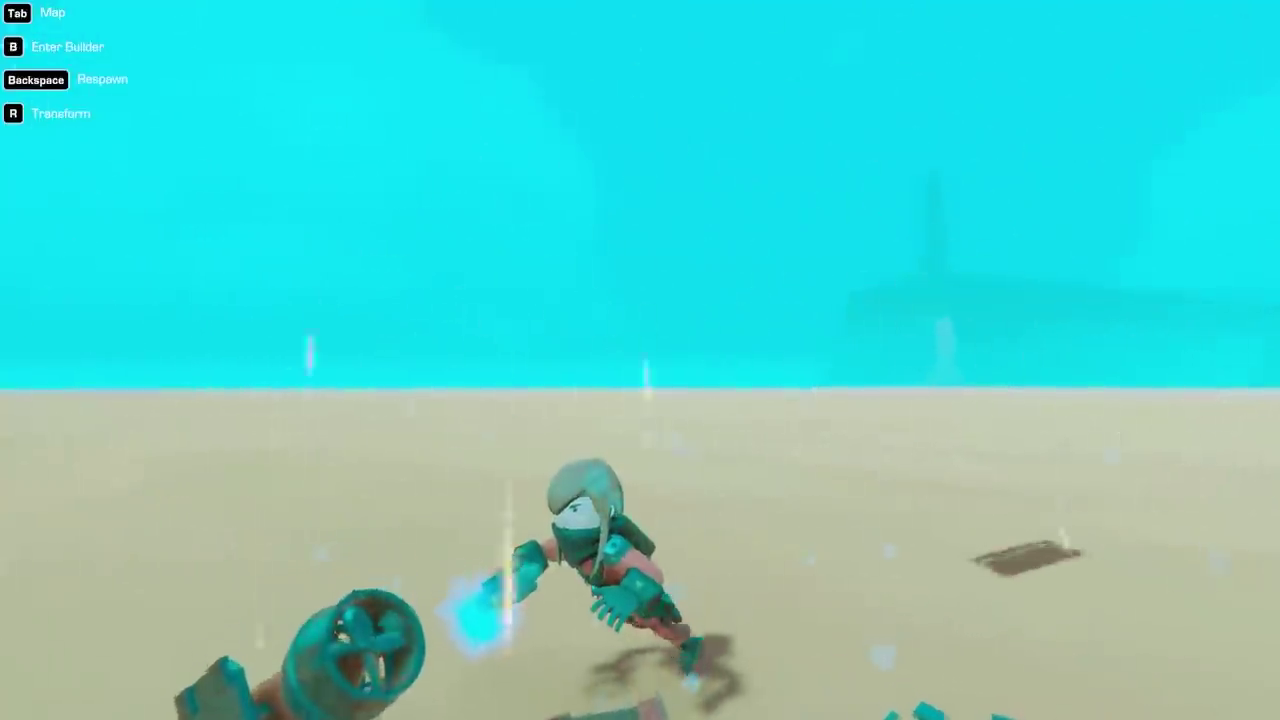
{"action": "key", "text": "b"}
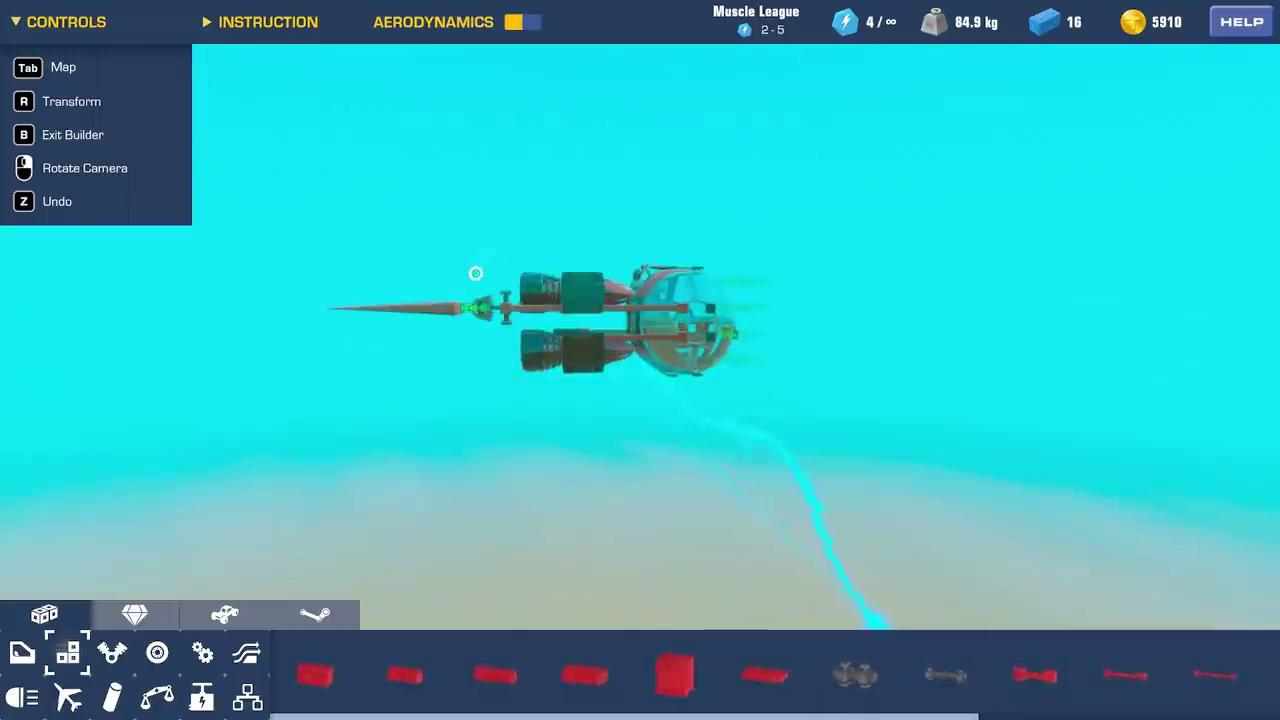
Step: Select the front spike, drive the submarine at speed, and respawn it after the crash
{"action": "left_click", "coordinate": [472, 277]}
{"action": "key", "text": "b"}
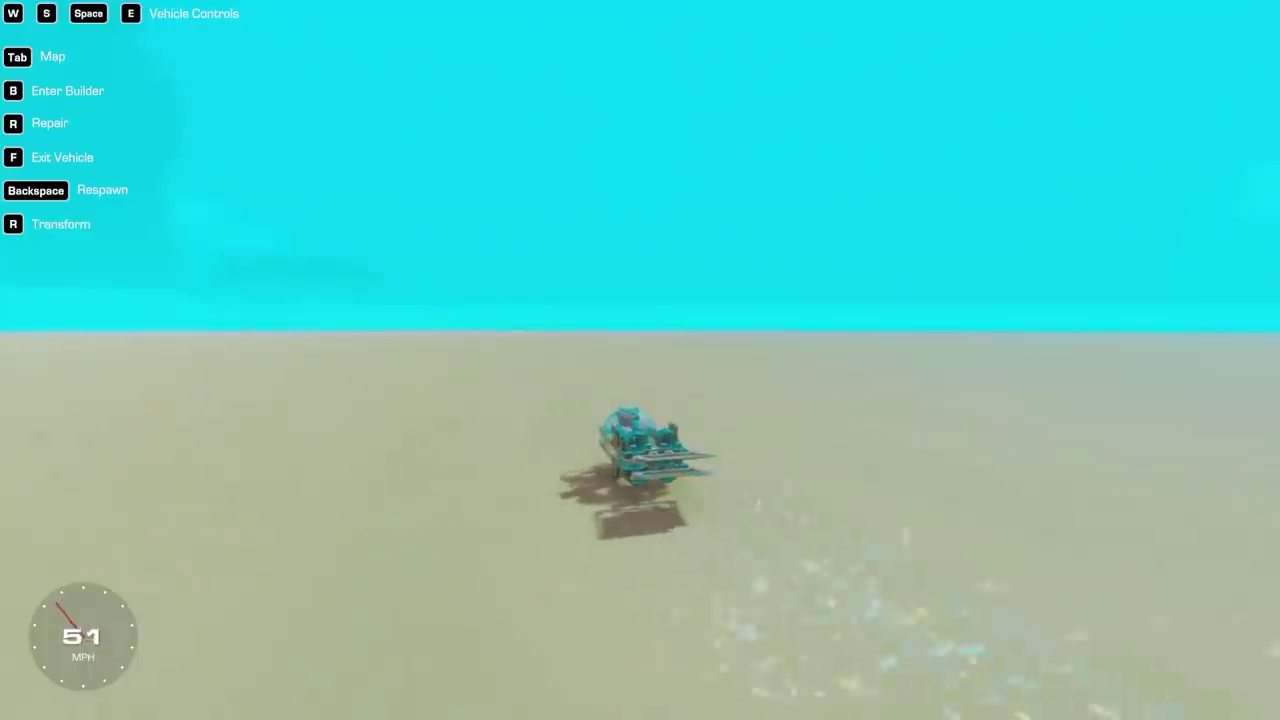
{"action": "key", "text": "w"}
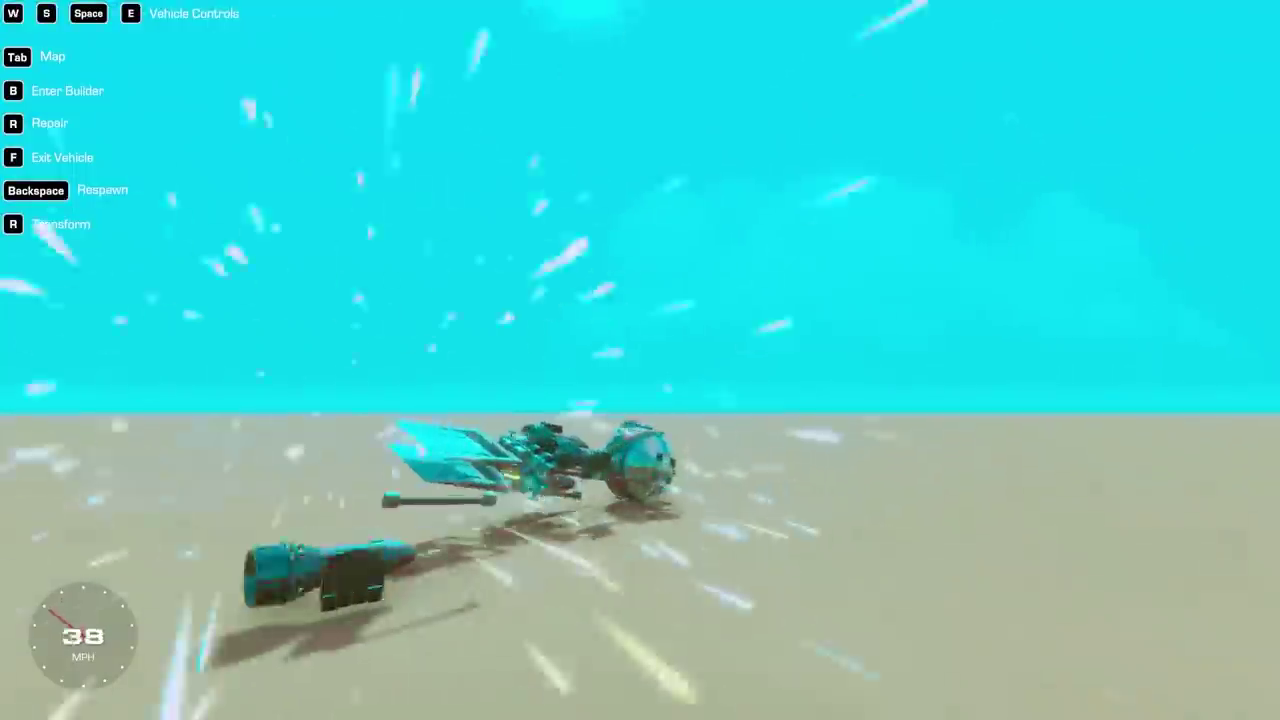
{"action": "key", "text": "BackSpace"}
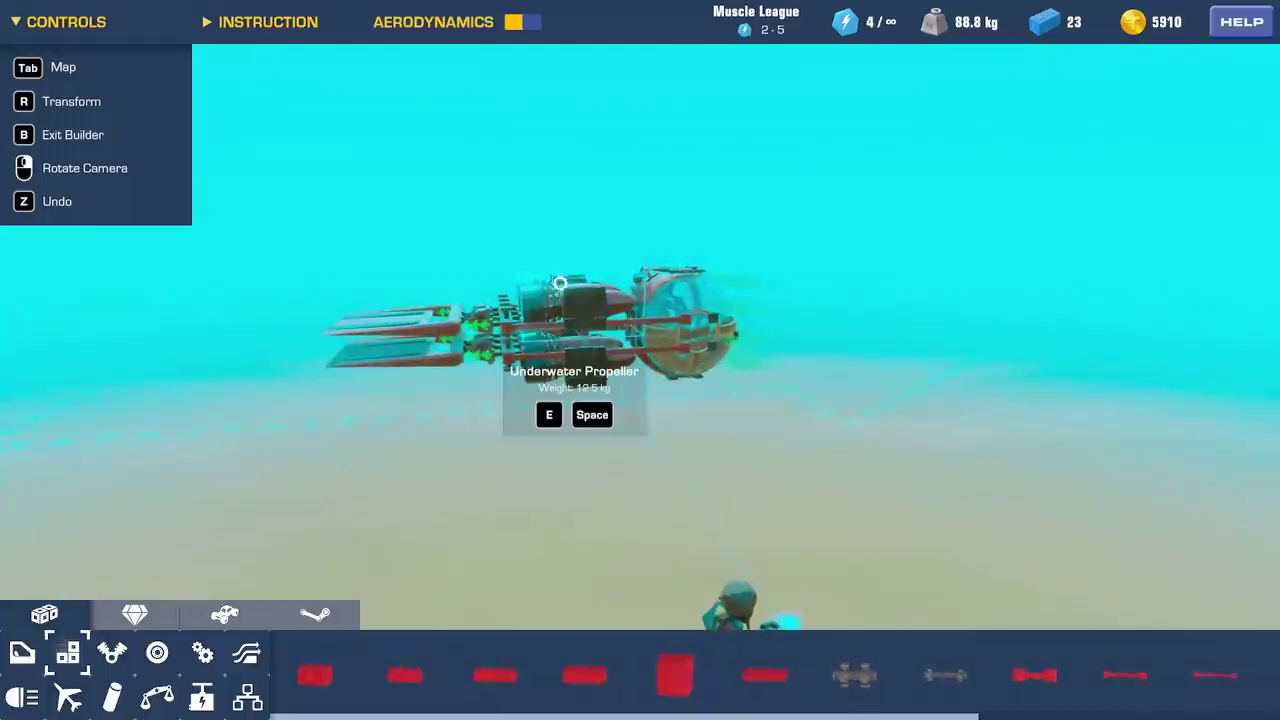
Step: Move the cockpit forward and copy the box-selected propeller section into an 87-block chain
{"action": "key", "text": "b"}
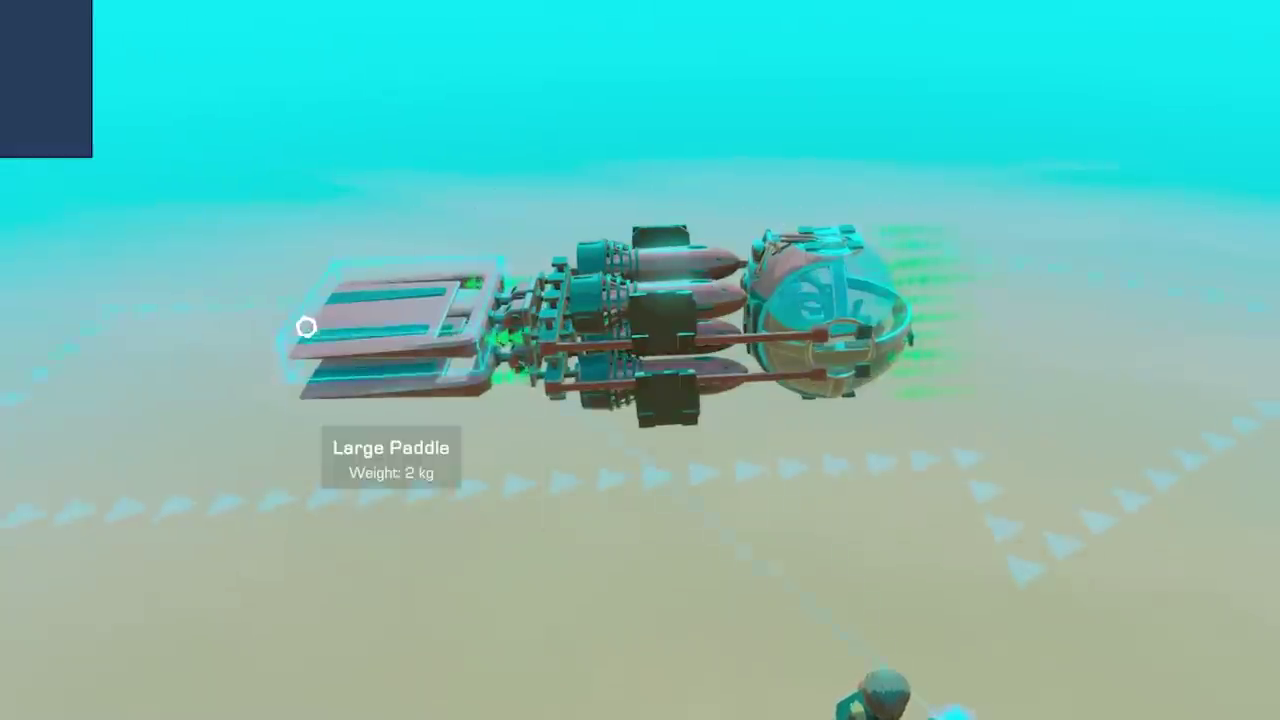
{"action": "key", "text": "b"}
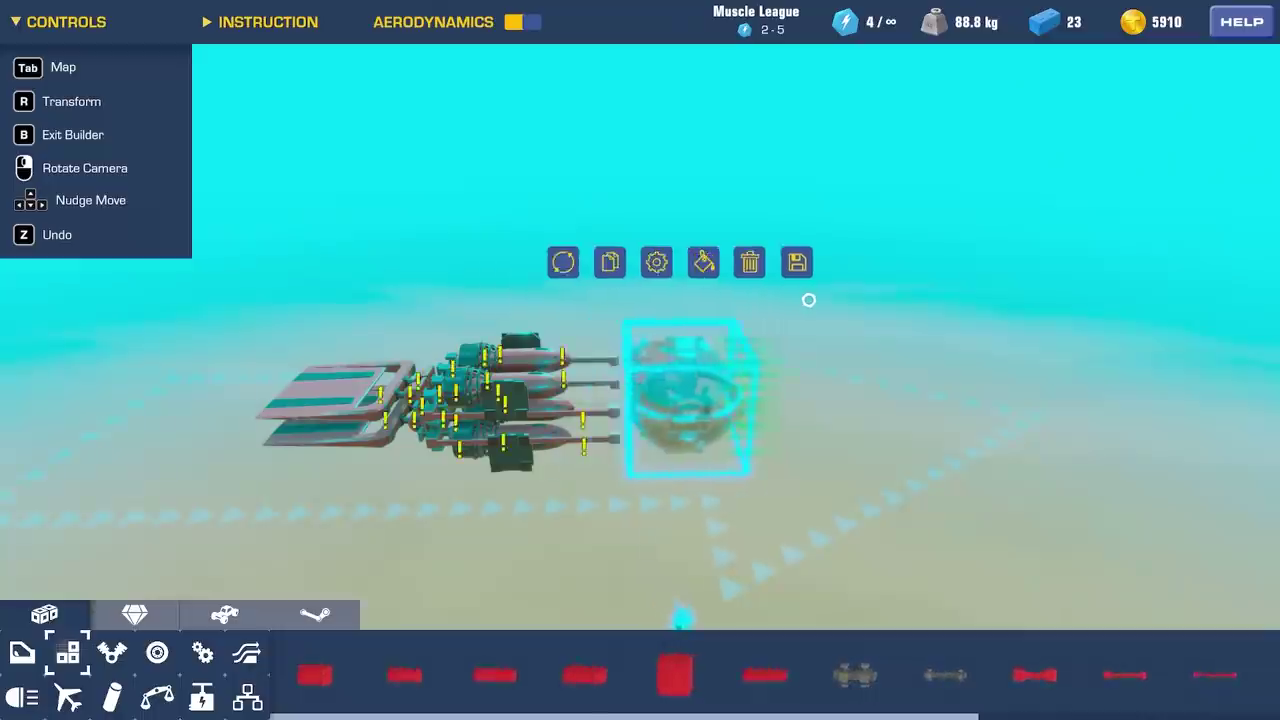
{"action": "key", "text": "b"}
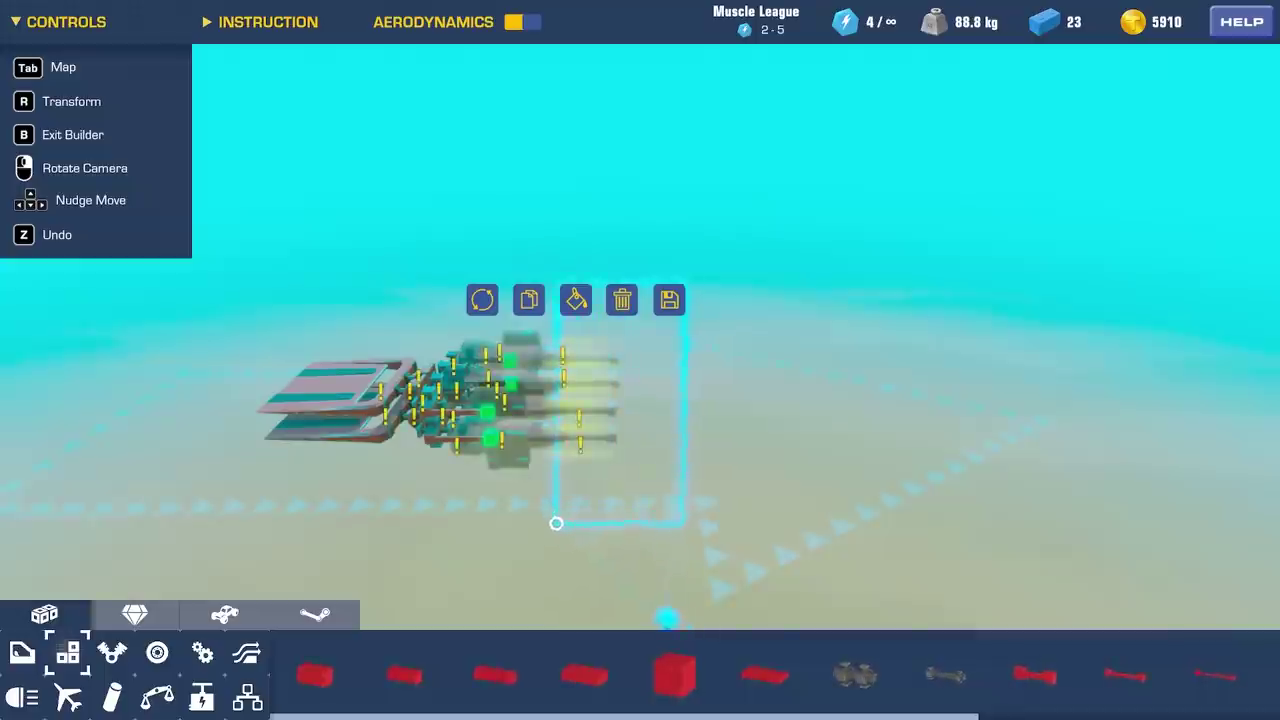
{"action": "key", "text": "b"}
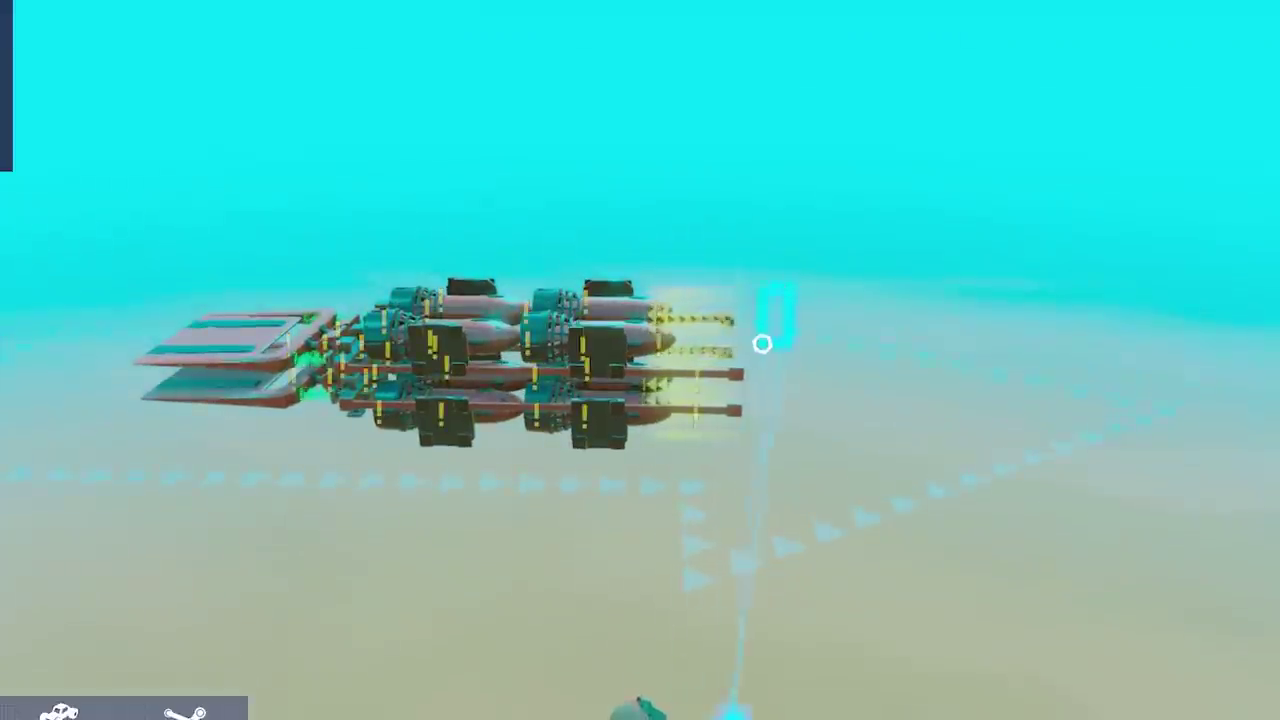
{"action": "left_click_drag", "start_coordinate": [762, 344], "coordinate": [678, 487]}
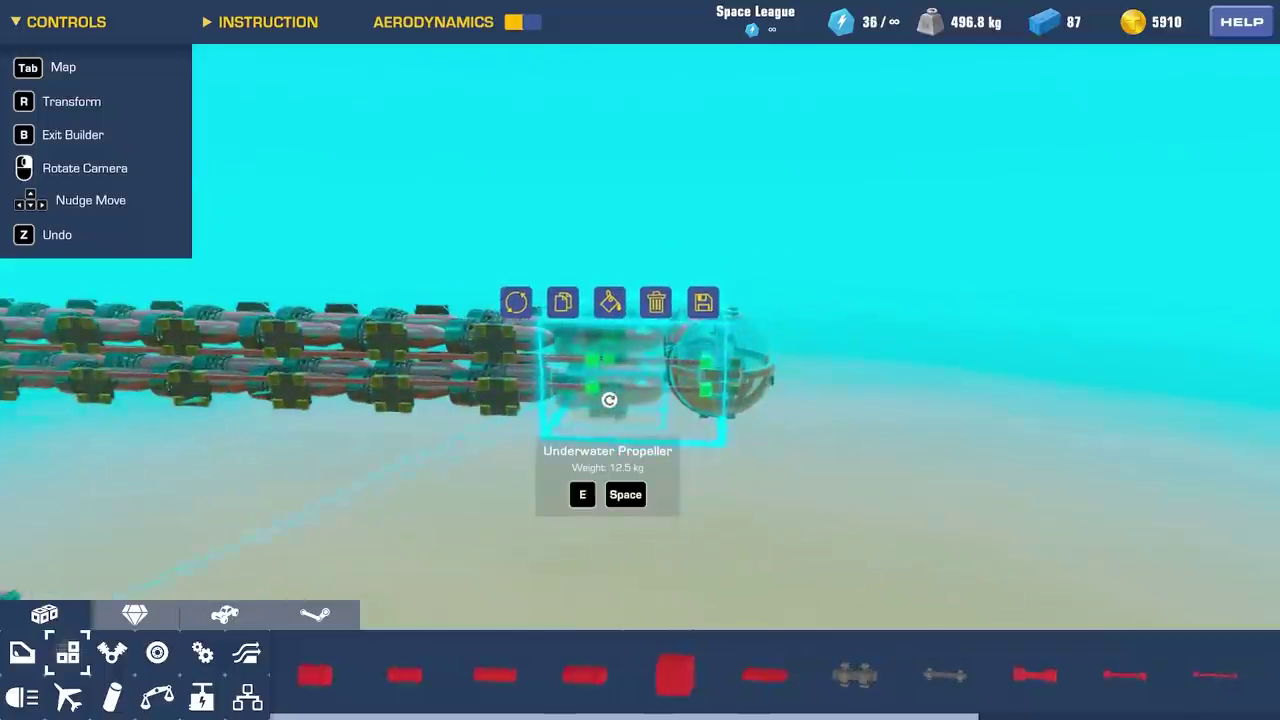
Step: View the 87-block propeller chain from above, then take it out for a test drive
{"action": "key", "text": "w"}
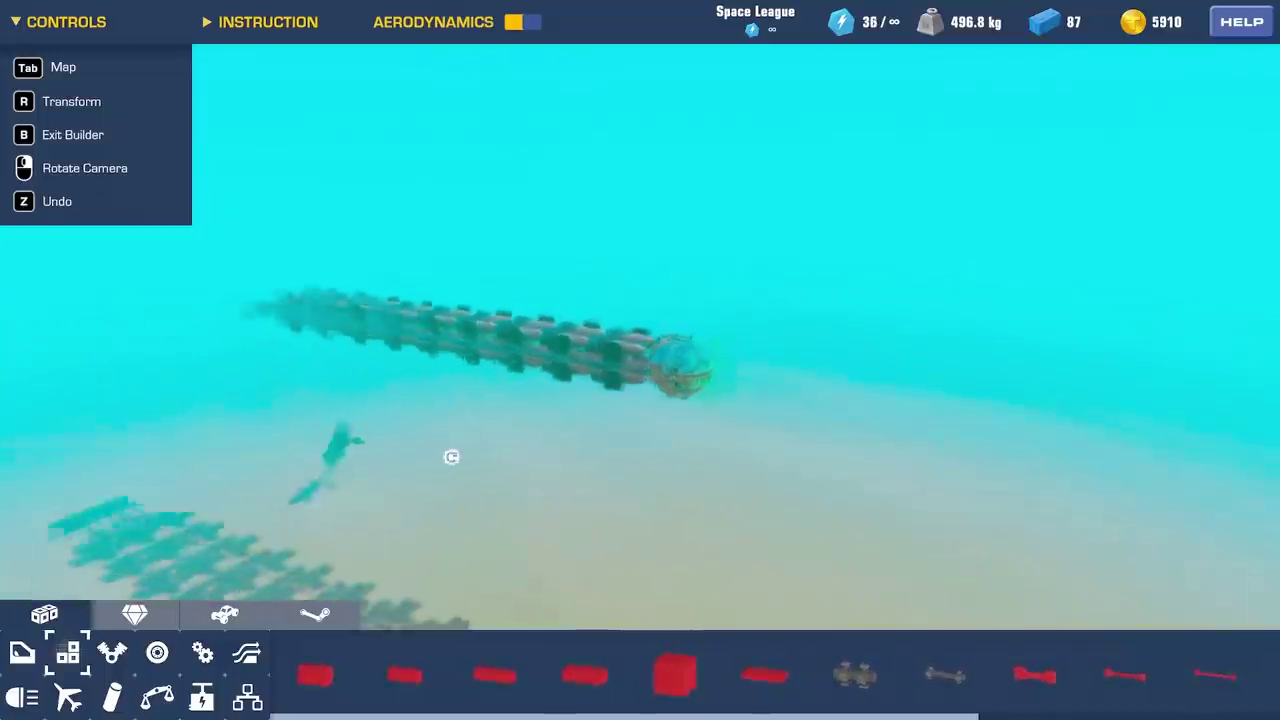
{"action": "key", "text": "b"}
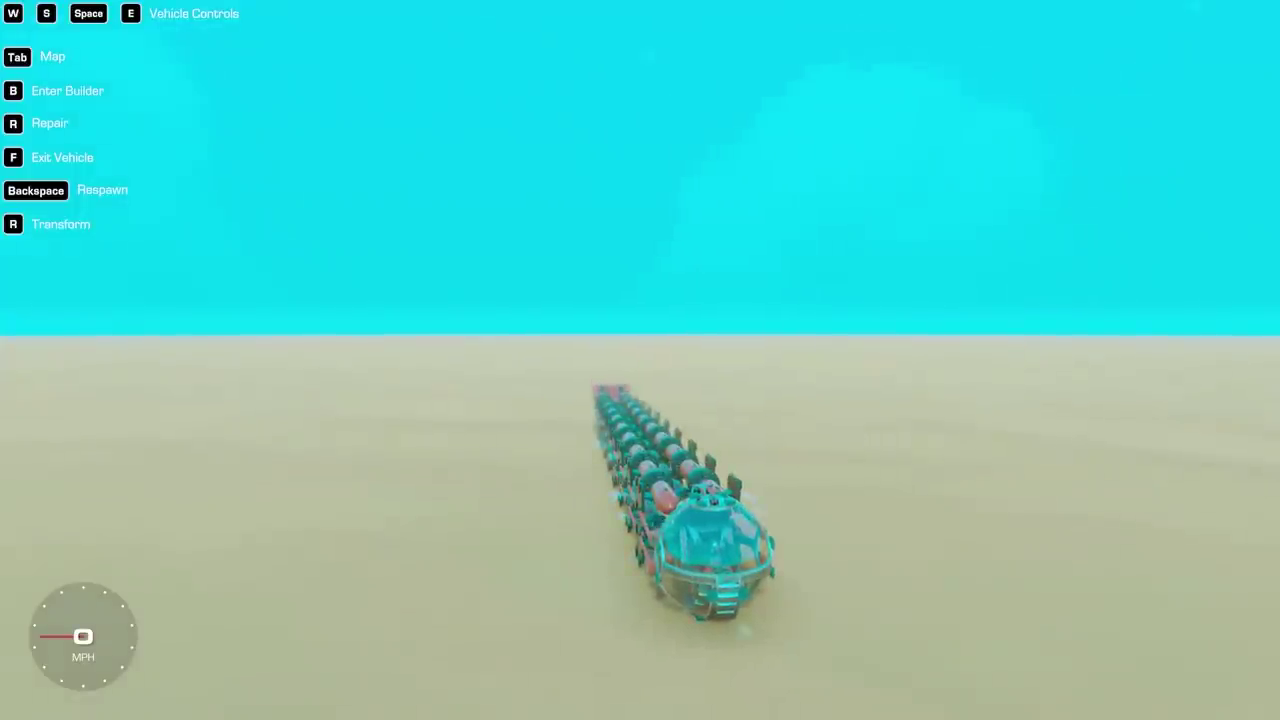
Step: Drive the long submarine at full speed past 200 mph, then go back to the builder
{"action": "key", "text": "w"}
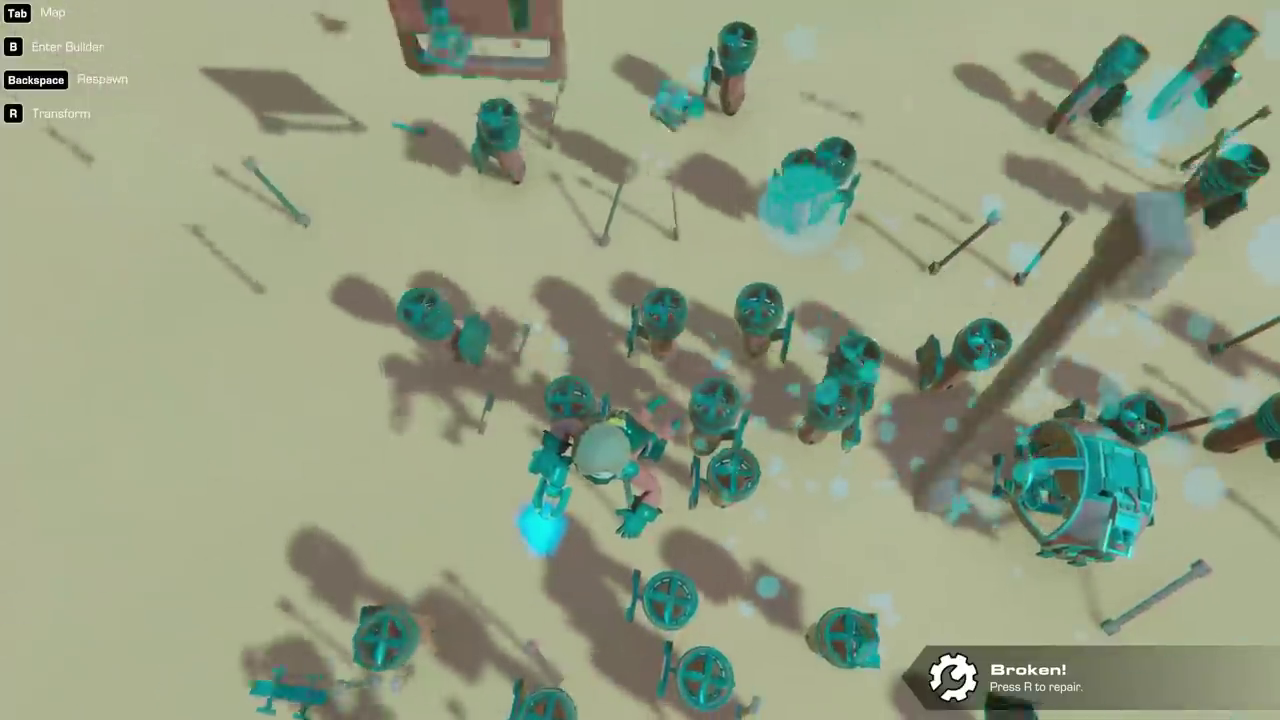
{"action": "key", "text": "b"}
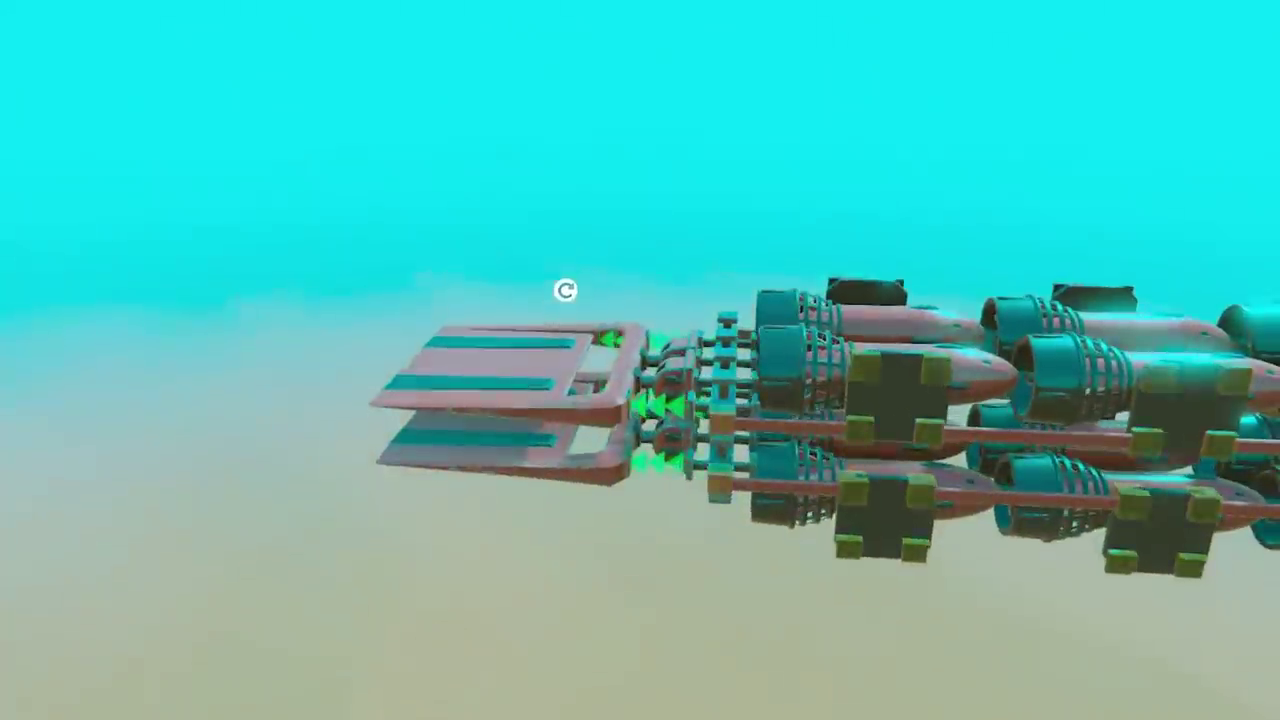
Step: Select the tail paddle and place steering-hinge joint parts between the two halves
{"action": "left_click", "coordinate": [507, 330]}
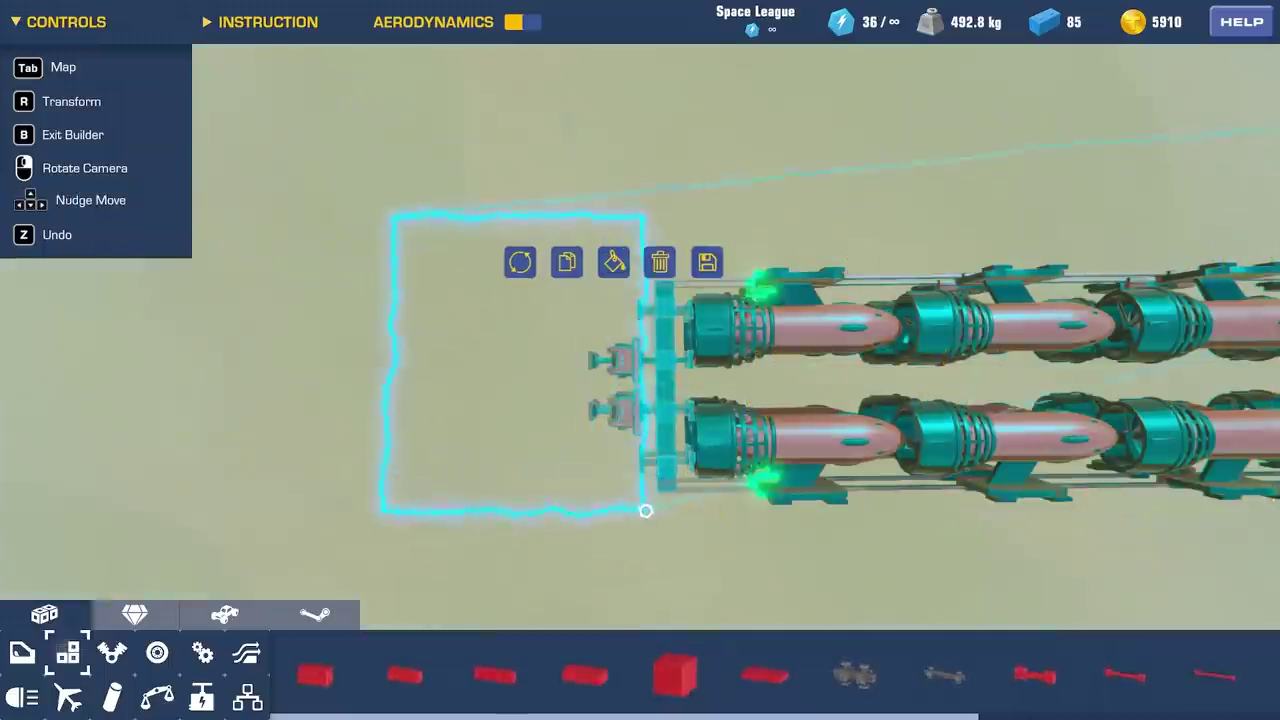
{"action": "mouse_move", "coordinate": [665, 535]}
{"action": "left_mouse_down"}
{"action": "mouse_move", "coordinate": [586, 463]}
{"action": "mouse_move", "coordinate": [572, 468]}
{"action": "mouse_move", "coordinate": [580, 363]}
{"action": "mouse_move", "coordinate": [493, 357]}
{"action": "left_mouse_up"}
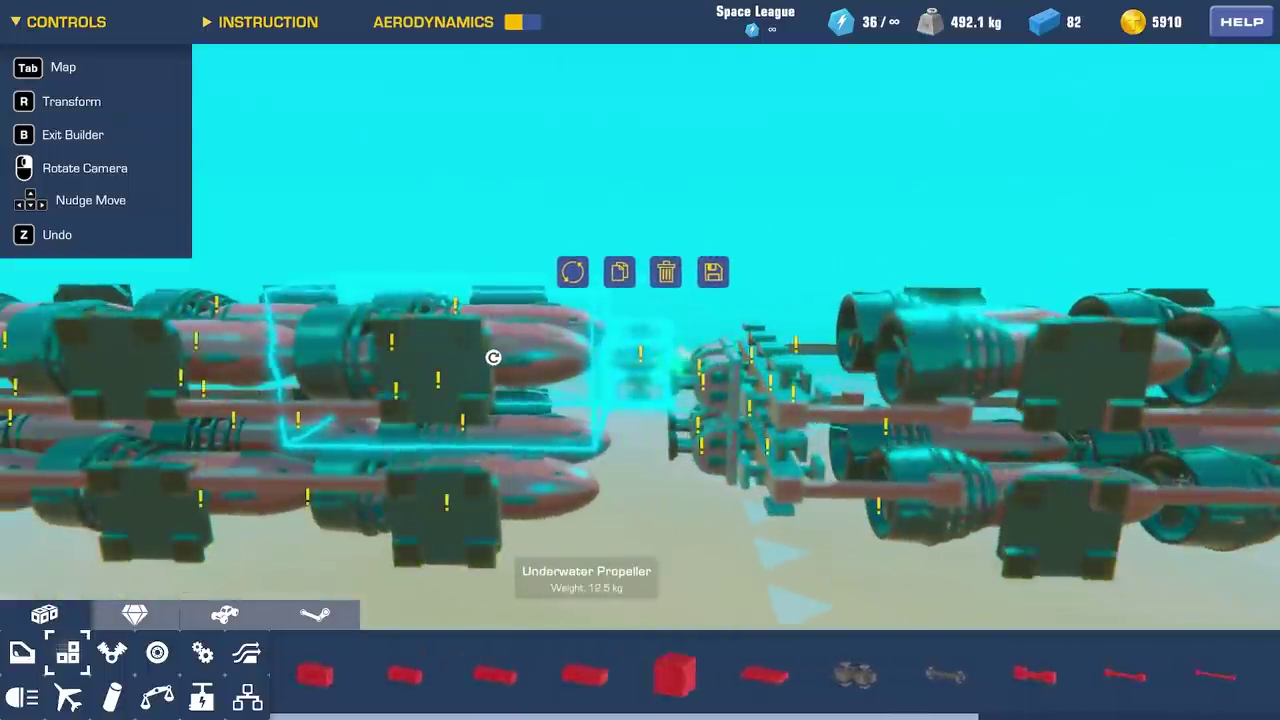
{"action": "left_click", "coordinate": [619, 280]}
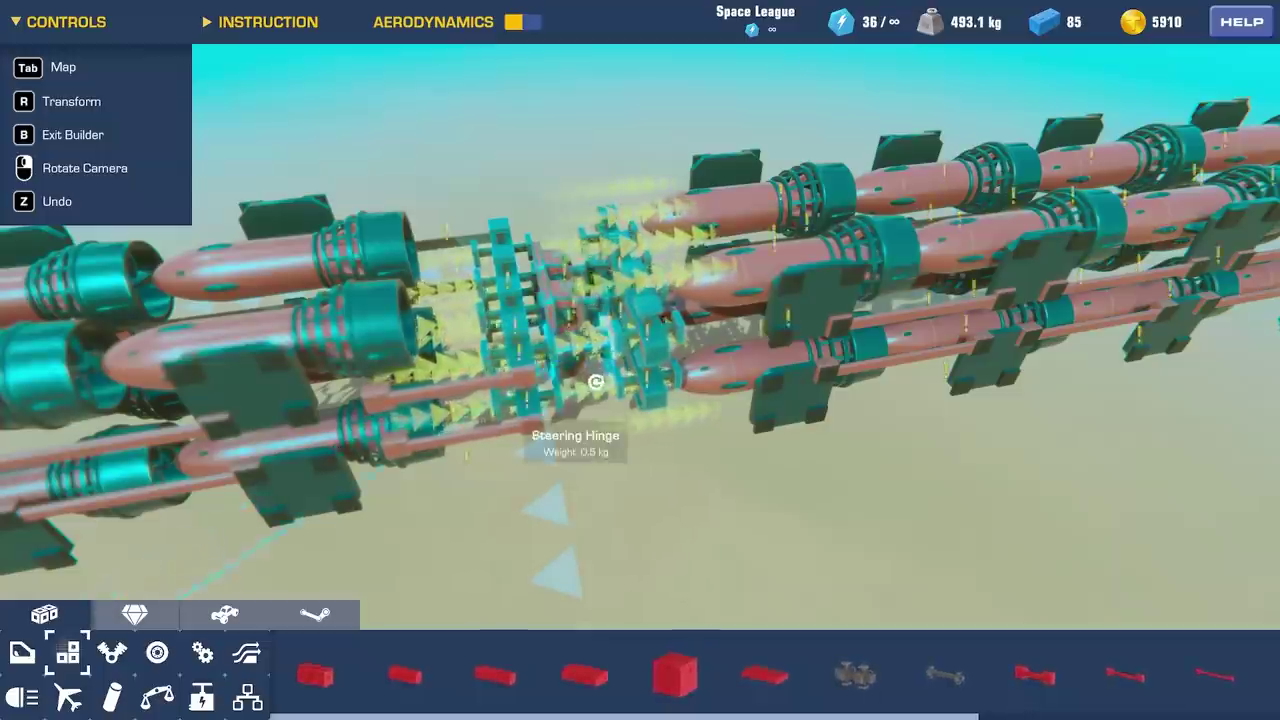
{"action": "left_click_drag", "start_coordinate": [595, 381], "coordinate": [599, 355]}
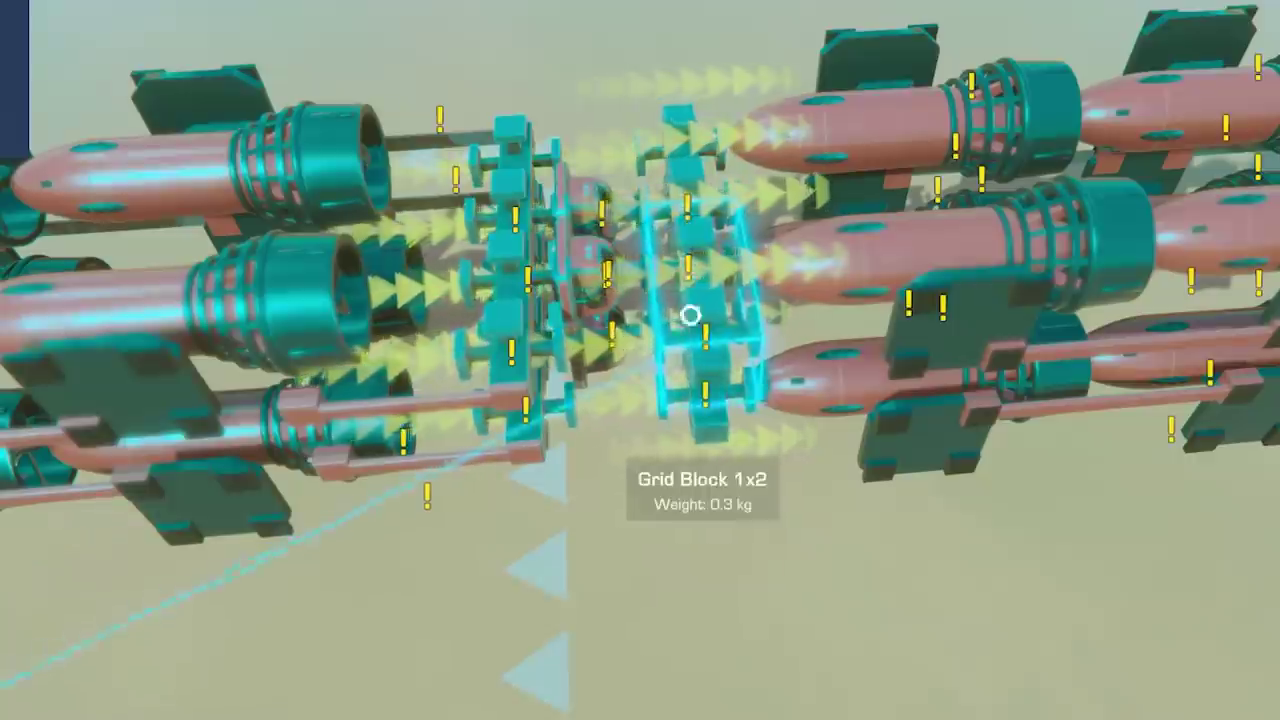
{"action": "mouse_move", "coordinate": [689, 314]}
{"action": "left_mouse_down"}
{"action": "mouse_move", "coordinate": [711, 449]}
{"action": "mouse_move", "coordinate": [660, 410]}
{"action": "mouse_move", "coordinate": [429, 306]}
{"action": "left_mouse_up"}
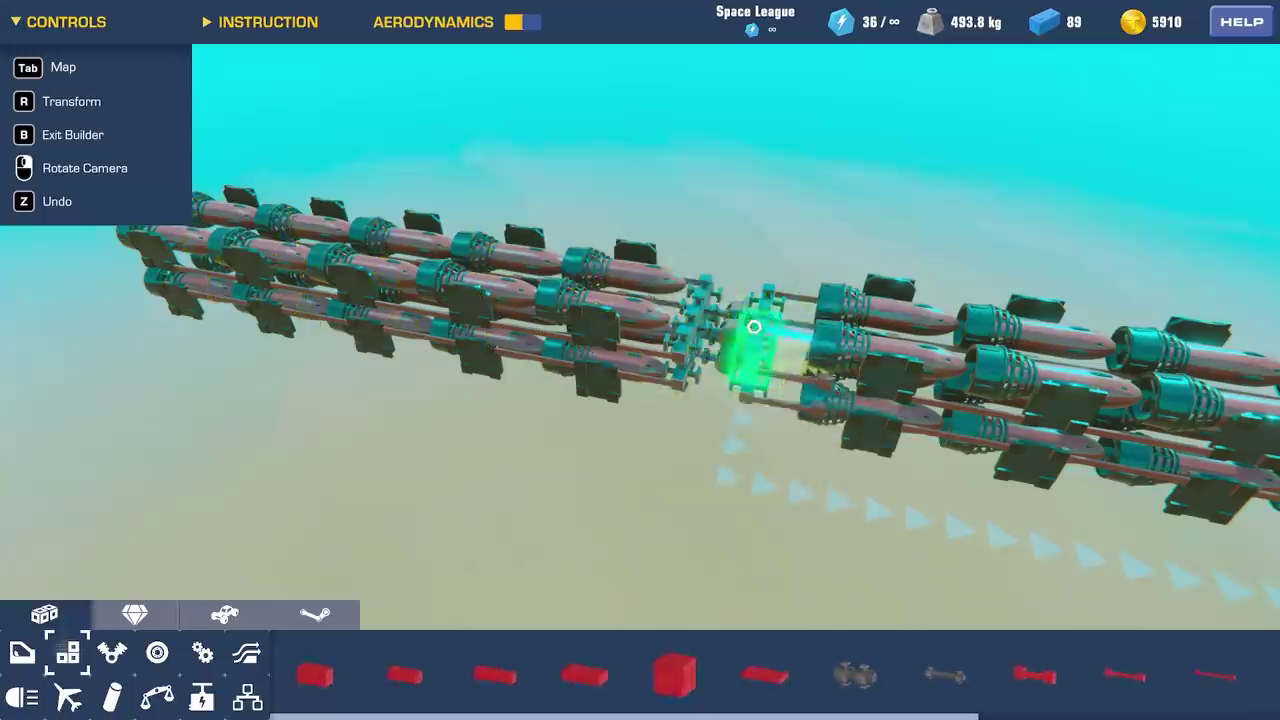
Step: Box-select the rear half of the propeller chain and reattach it, totaling 89 blocks
{"action": "left_click", "coordinate": [754, 327]}
{"action": "mouse_move", "coordinate": [650, 485]}
{"action": "left_mouse_down"}
{"action": "mouse_move", "coordinate": [560, 517]}
{"action": "mouse_move", "coordinate": [565, 533]}
{"action": "left_mouse_up"}
{"action": "left_click_drag", "start_coordinate": [643, 238], "coordinate": [203, 537]}
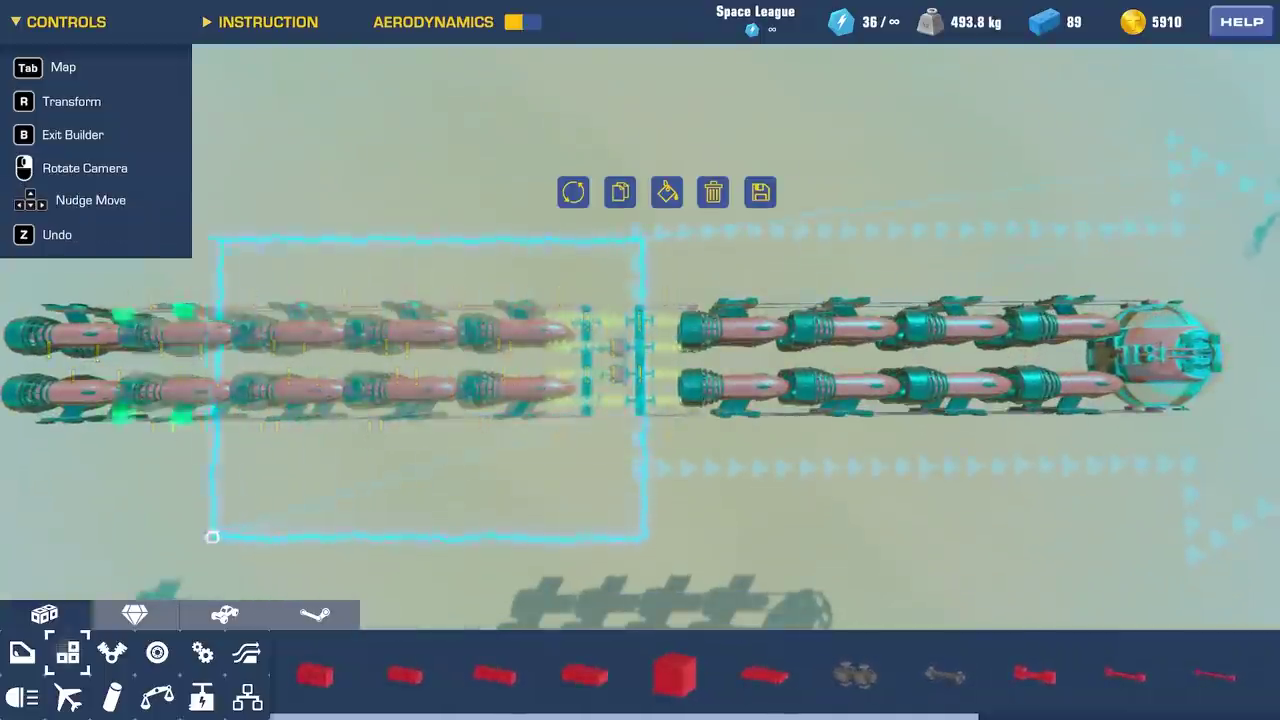
{"action": "mouse_move", "coordinate": [382, 592]}
{"action": "left_mouse_down"}
{"action": "mouse_move", "coordinate": [677, 491]}
{"action": "mouse_move", "coordinate": [656, 501]}
{"action": "left_mouse_up"}
{"action": "scroll", "coordinate": [656, 501], "scroll_direction": "down", "scroll_amount": 3}
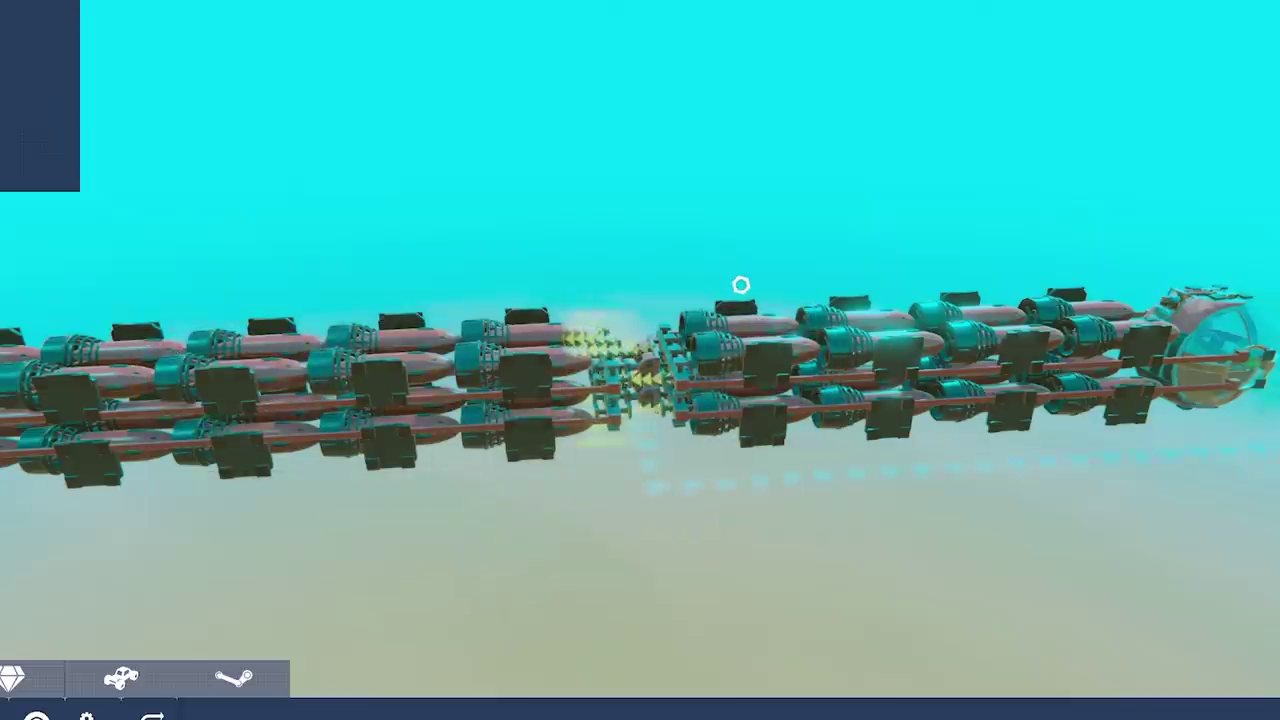
Step: View the 89-block hinged submarine diagonally, then take it out for a drive
{"action": "mouse_move", "coordinate": [726, 276]}
{"action": "left_mouse_down"}
{"action": "mouse_move", "coordinate": [612, 280]}
{"action": "mouse_move", "coordinate": [714, 277]}
{"action": "mouse_move", "coordinate": [660, 289]}
{"action": "mouse_move", "coordinate": [694, 293]}
{"action": "left_mouse_up"}
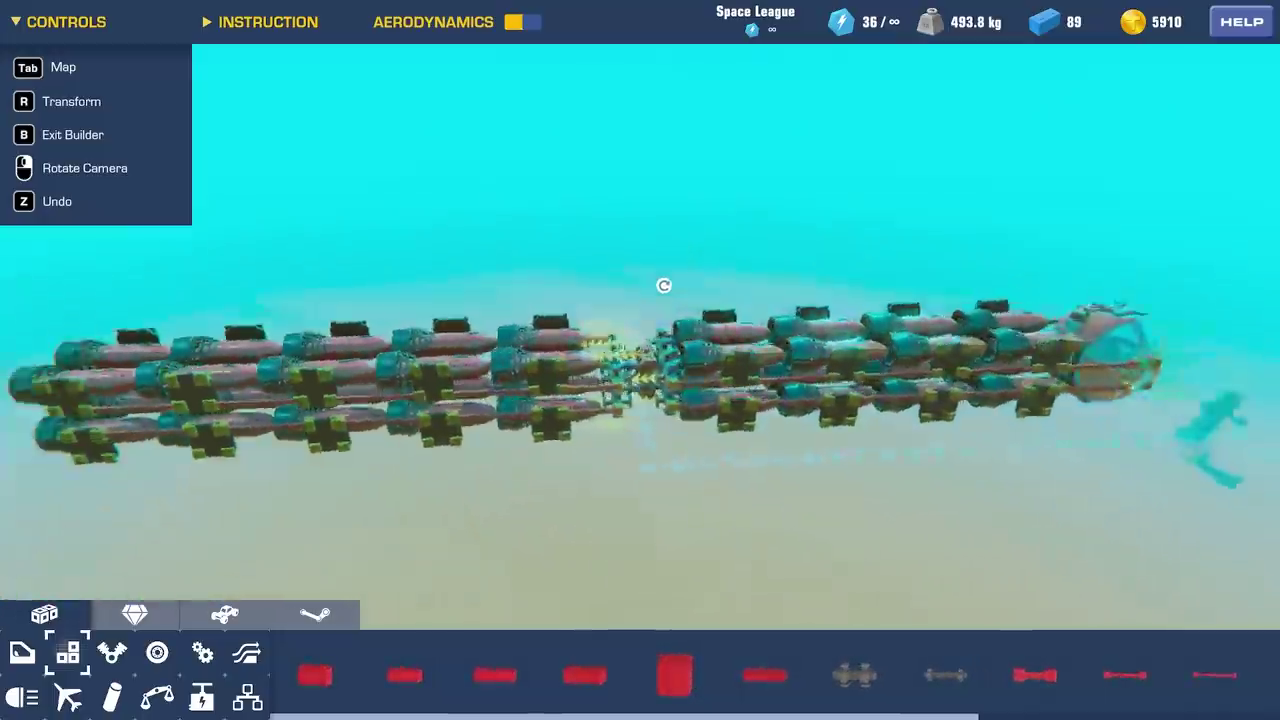
{"action": "key", "text": "b"}
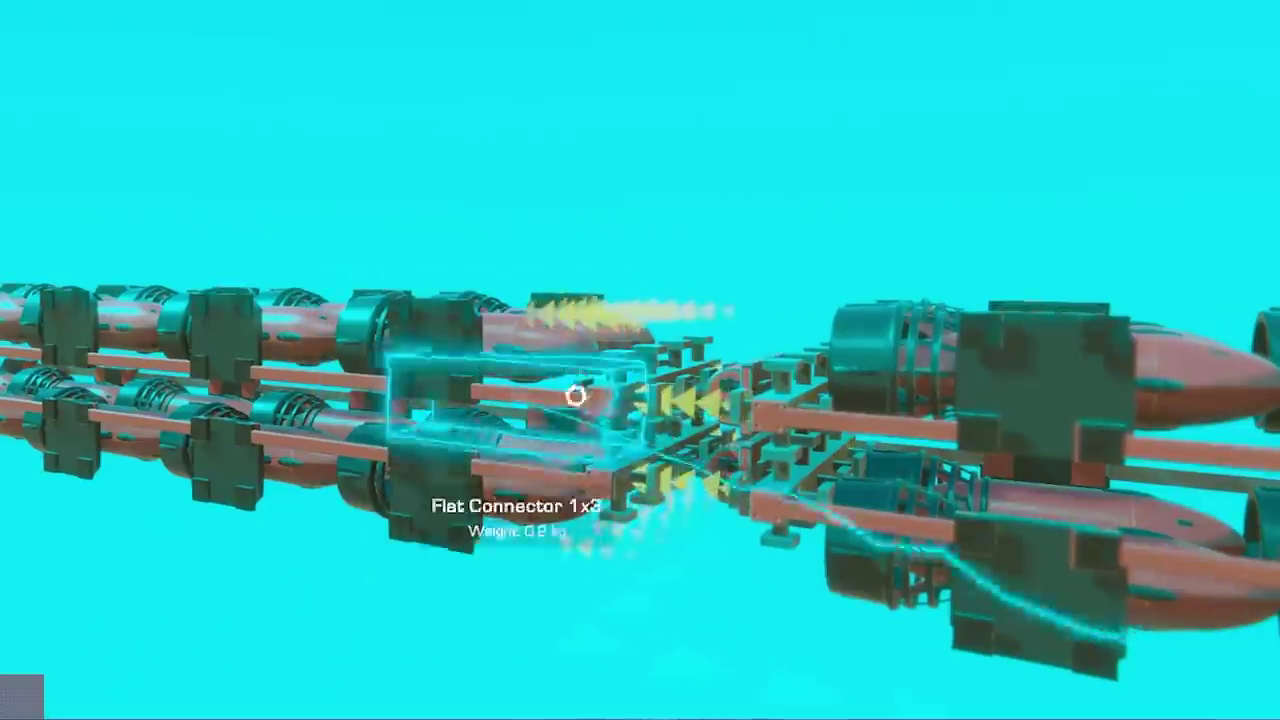
Step: Orbit to low and far side views of the submarine's middle joint
{"action": "left_click_drag", "start_coordinate": [443, 620], "coordinate": [487, 640]}
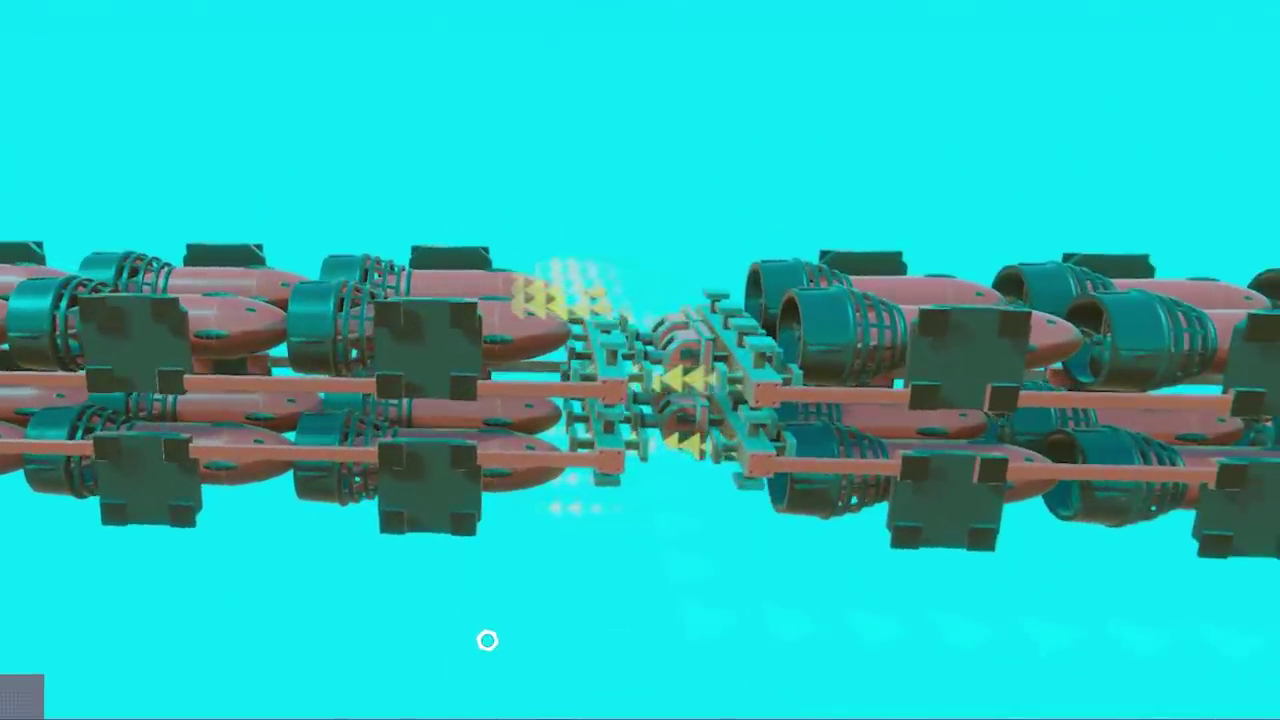
{"action": "mouse_move", "coordinate": [487, 640]}
{"action": "left_mouse_down"}
{"action": "mouse_move", "coordinate": [95, 549]}
{"action": "mouse_move", "coordinate": [600, 548]}
{"action": "left_mouse_up"}
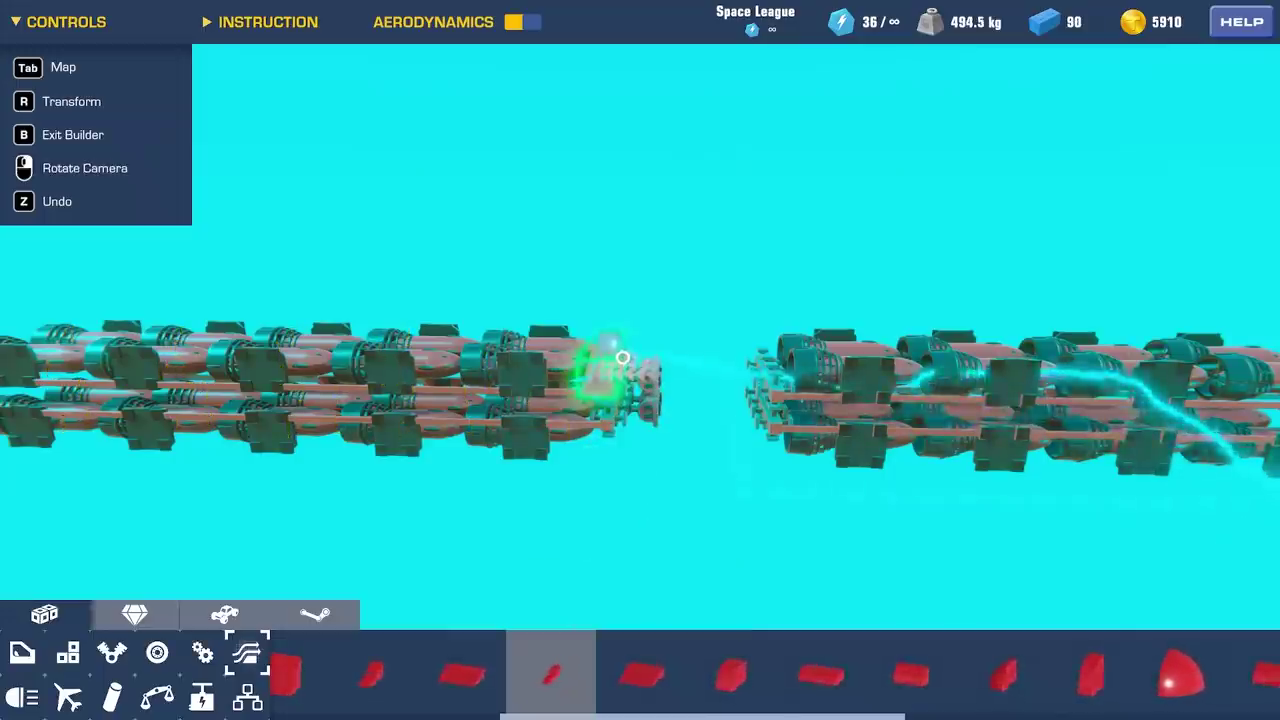
Step: Place a shape piece at the middle joint and a copied 1x4 grid block in the gap
{"action": "left_click", "coordinate": [622, 357]}
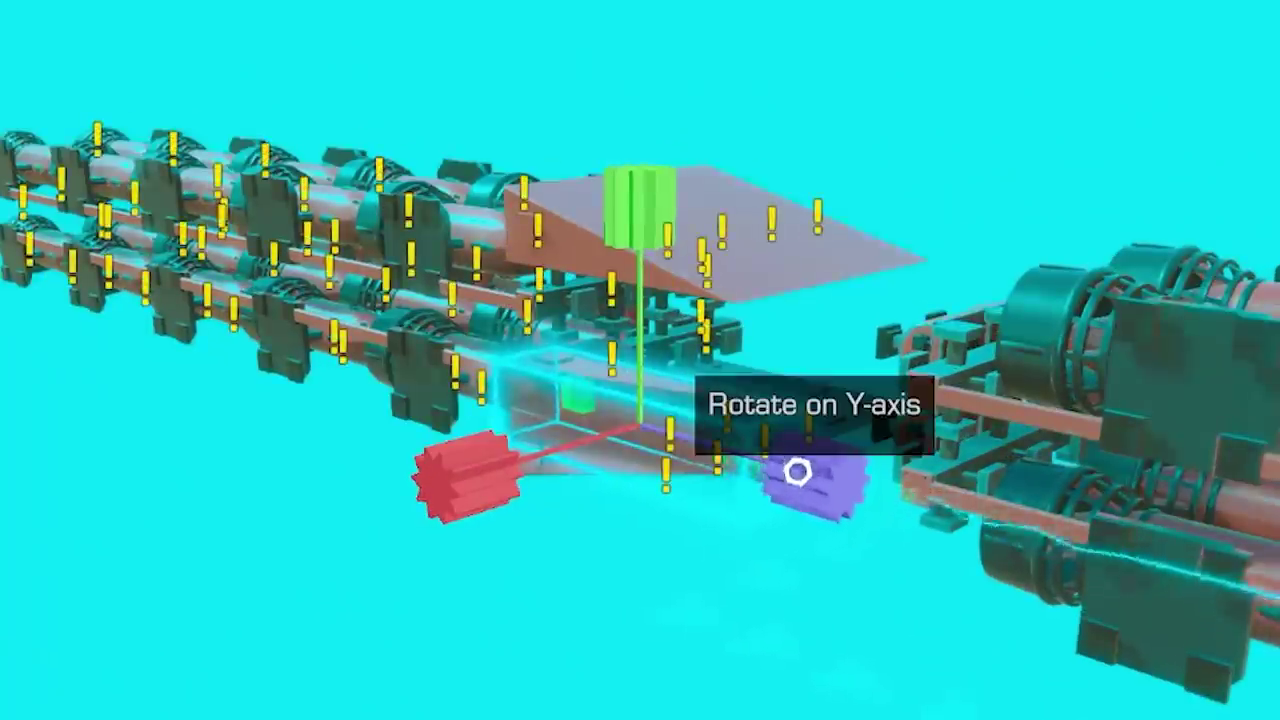
{"action": "left_click", "coordinate": [683, 628]}
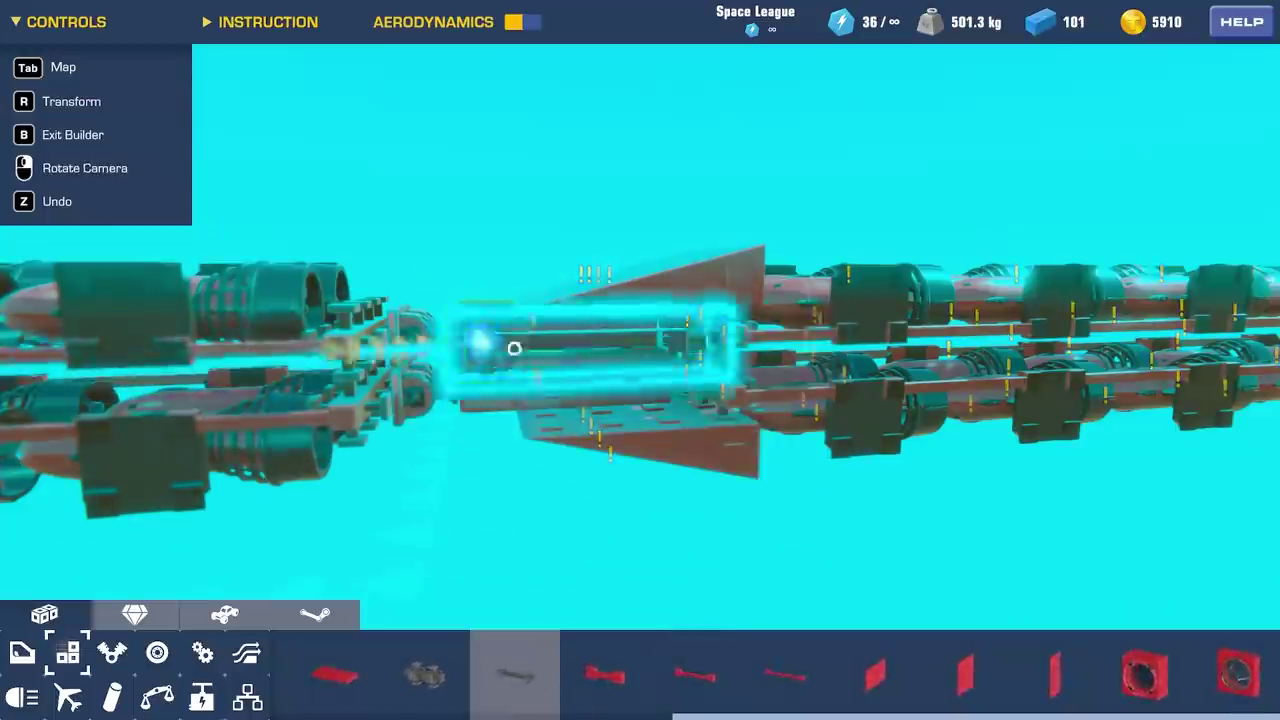
{"action": "left_click_drag", "start_coordinate": [527, 675], "coordinate": [509, 349]}
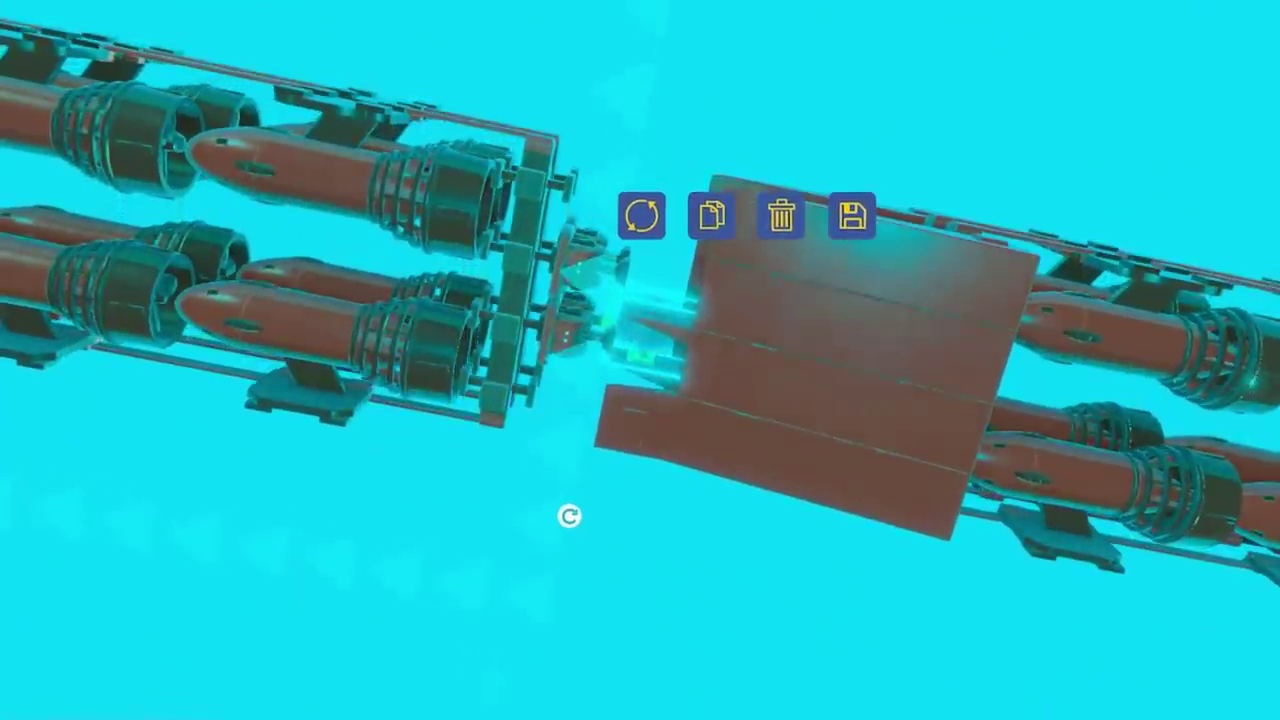
{"action": "left_click", "coordinate": [719, 222]}
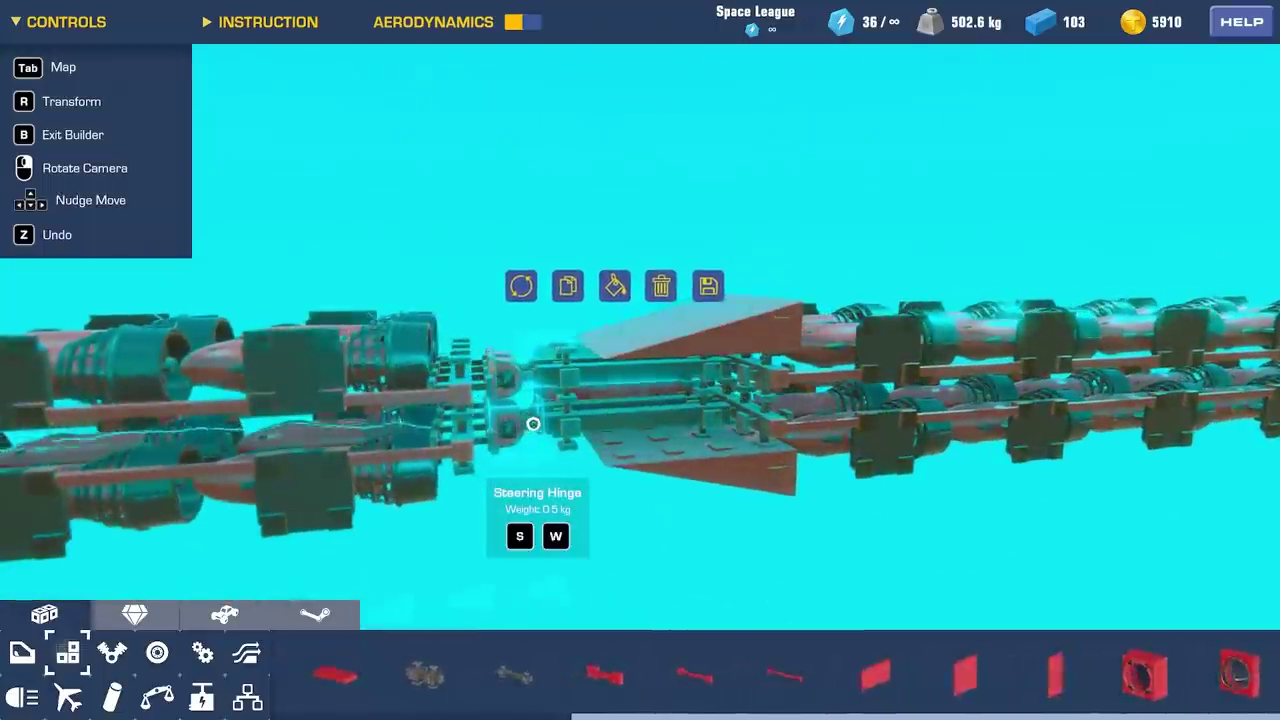
{"action": "left_click", "coordinate": [531, 423]}
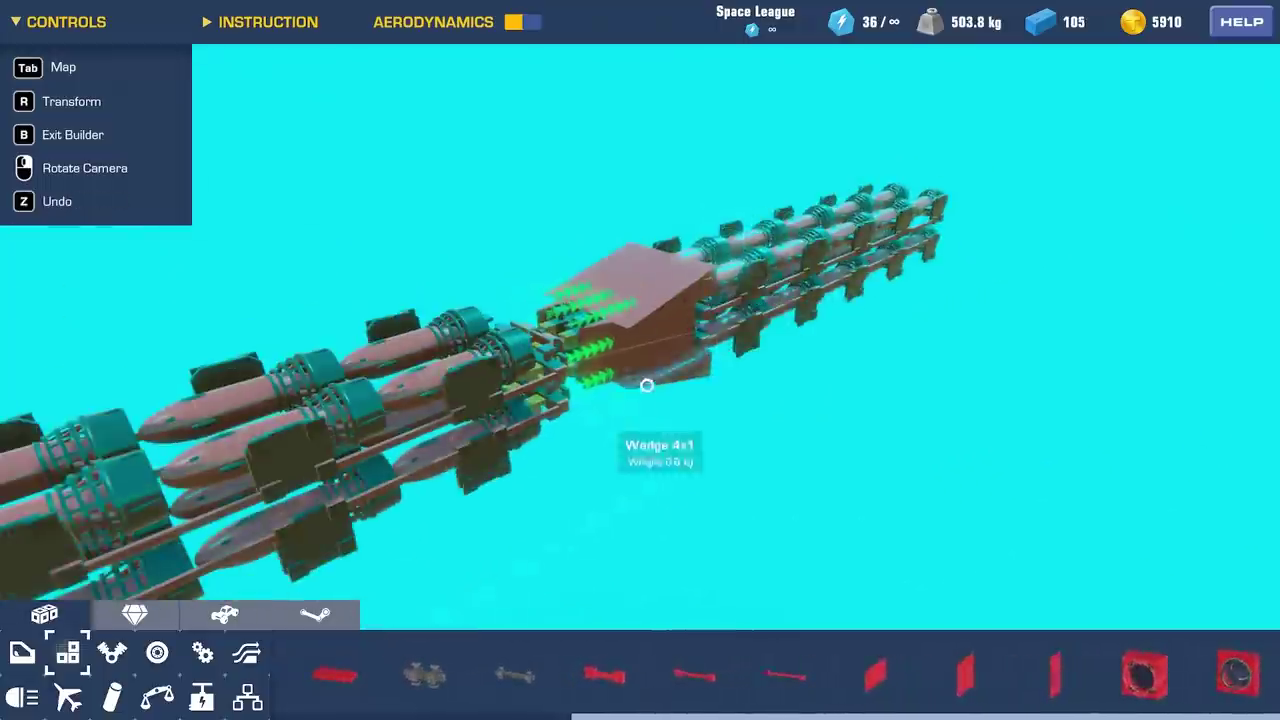
{"action": "mouse_move", "coordinate": [745, 390]}
{"action": "left_mouse_down"}
{"action": "mouse_move", "coordinate": [620, 387]}
{"action": "mouse_move", "coordinate": [560, 357]}
{"action": "left_mouse_up"}
Step: Add more 1x4 grid blocks across the joint, bringing the build to 103 blocks
{"action": "left_click", "coordinate": [669, 423]}
{"action": "left_click", "coordinate": [515, 675]}
{"action": "mouse_move", "coordinate": [585, 410]}
{"action": "left_mouse_down"}
{"action": "mouse_move", "coordinate": [605, 250]}
{"action": "mouse_move", "coordinate": [857, 302]}
{"action": "mouse_move", "coordinate": [920, 277]}
{"action": "mouse_move", "coordinate": [923, 258]}
{"action": "mouse_move", "coordinate": [894, 280]}
{"action": "mouse_move", "coordinate": [871, 346]}
{"action": "mouse_move", "coordinate": [797, 228]}
{"action": "left_mouse_up"}
{"action": "left_click", "coordinate": [610, 255]}
{"action": "left_click", "coordinate": [871, 346]}
{"action": "scroll", "coordinate": [785, 502], "scroll_direction": "down", "scroll_amount": 3}
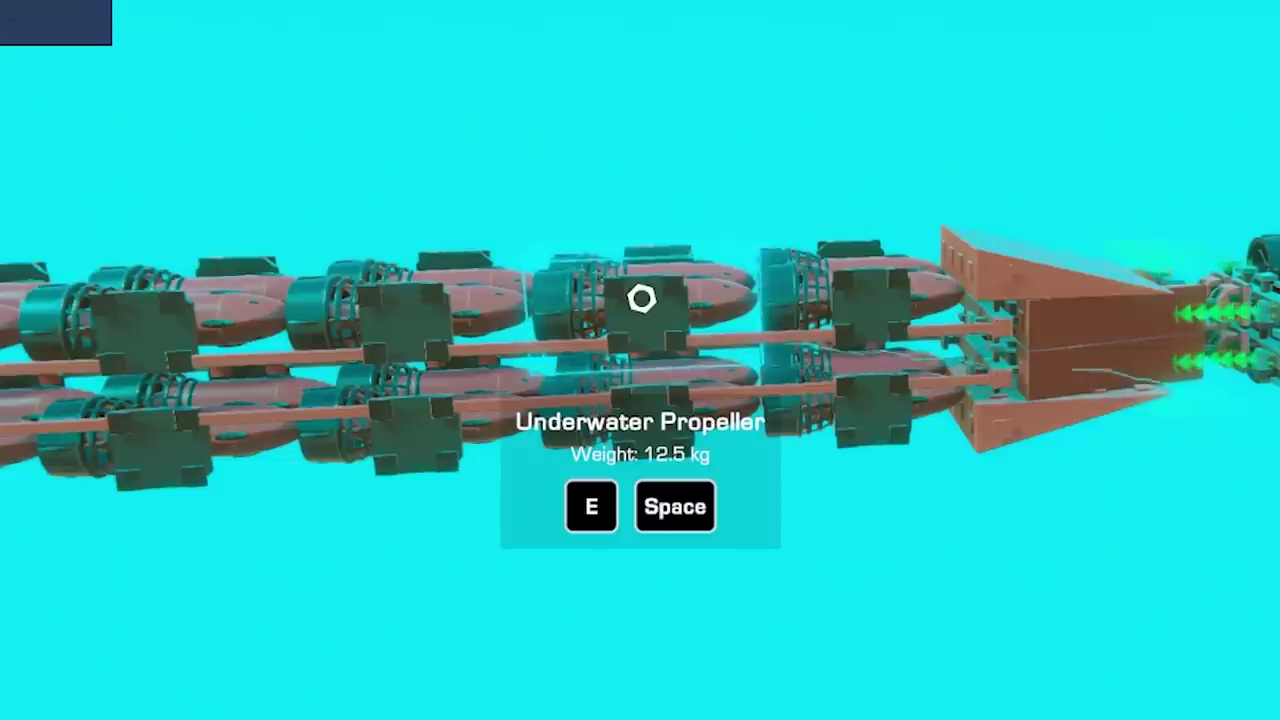
{"action": "left_click_drag", "start_coordinate": [465, 355], "coordinate": [504, 284]}
{"action": "left_click_drag", "start_coordinate": [836, 399], "coordinate": [757, 391]}
{"action": "left_click", "coordinate": [755, 392]}
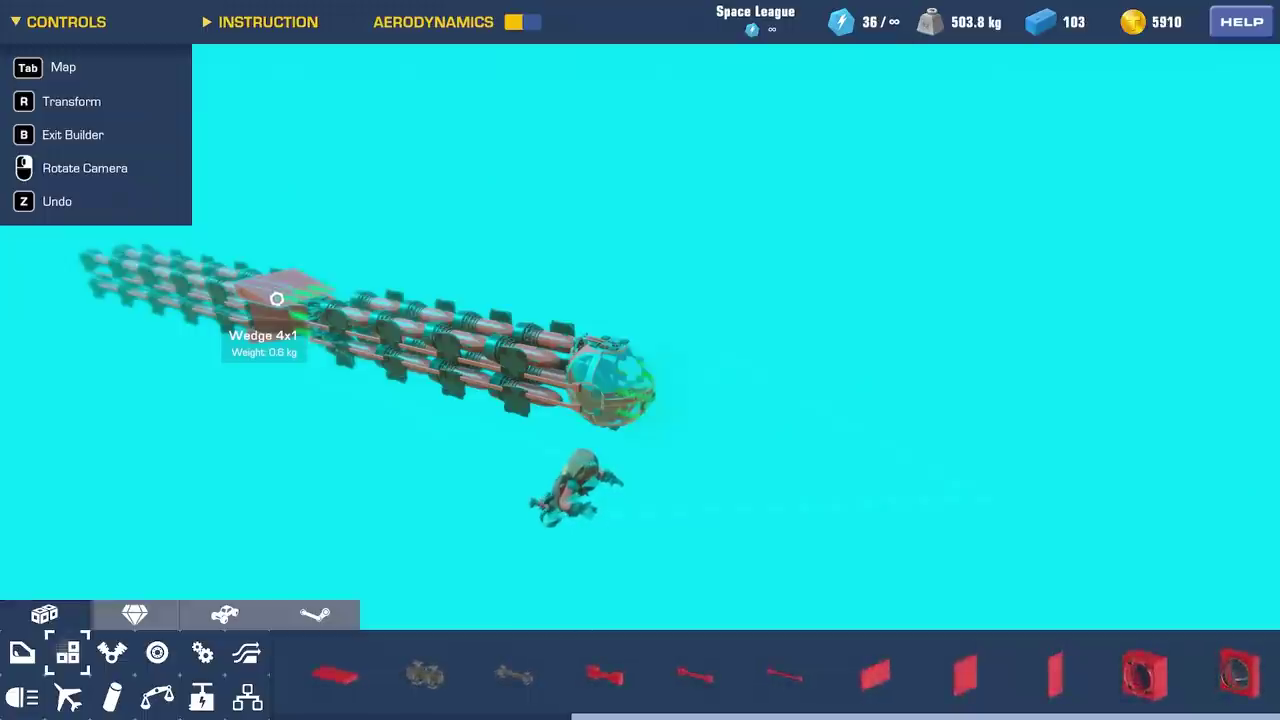
{"action": "key", "text": "b"}
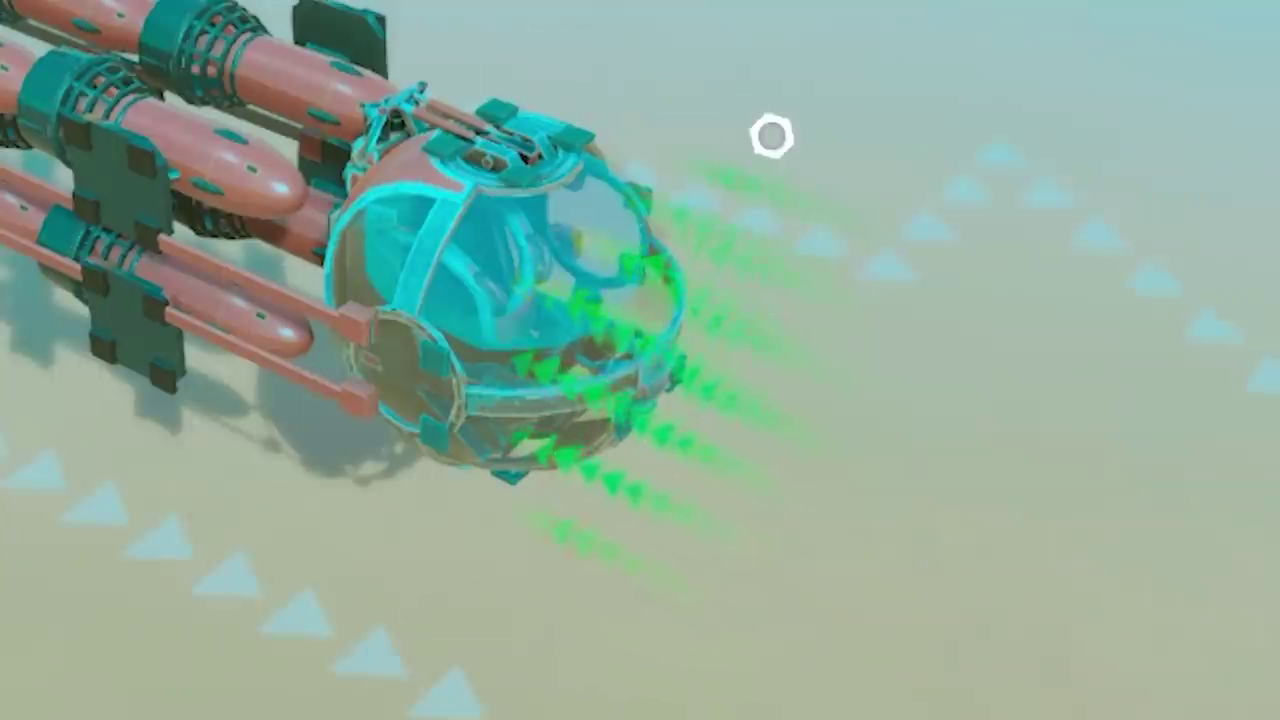
Step: Back in the builder, place an aerodynamic wedge at the cockpit front
{"action": "key", "text": "b"}
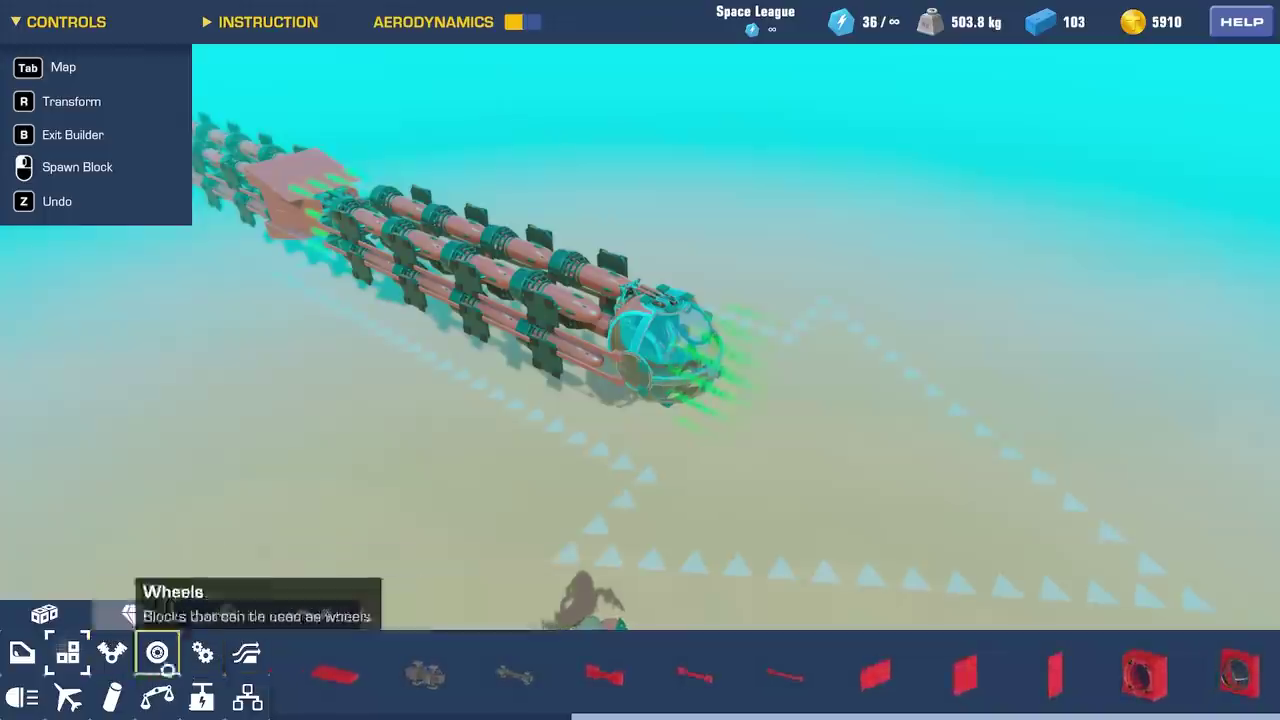
{"action": "left_click", "coordinate": [247, 653]}
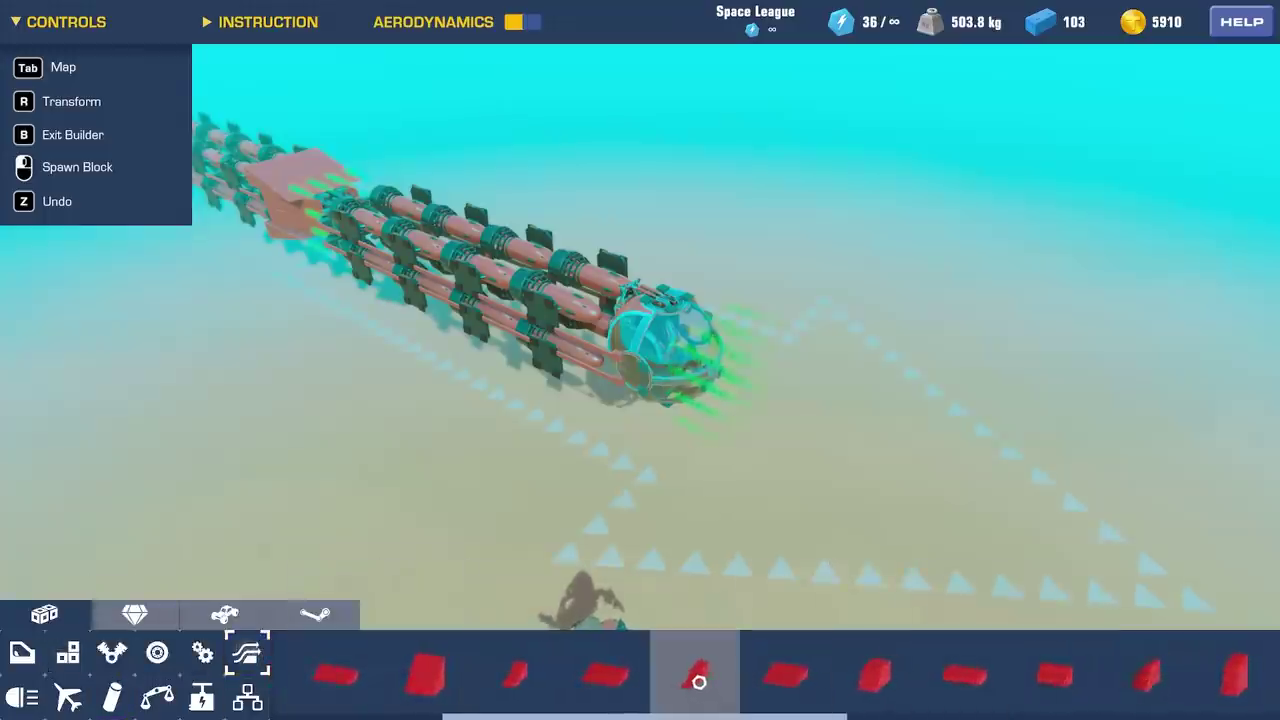
{"action": "left_click", "coordinate": [731, 343]}
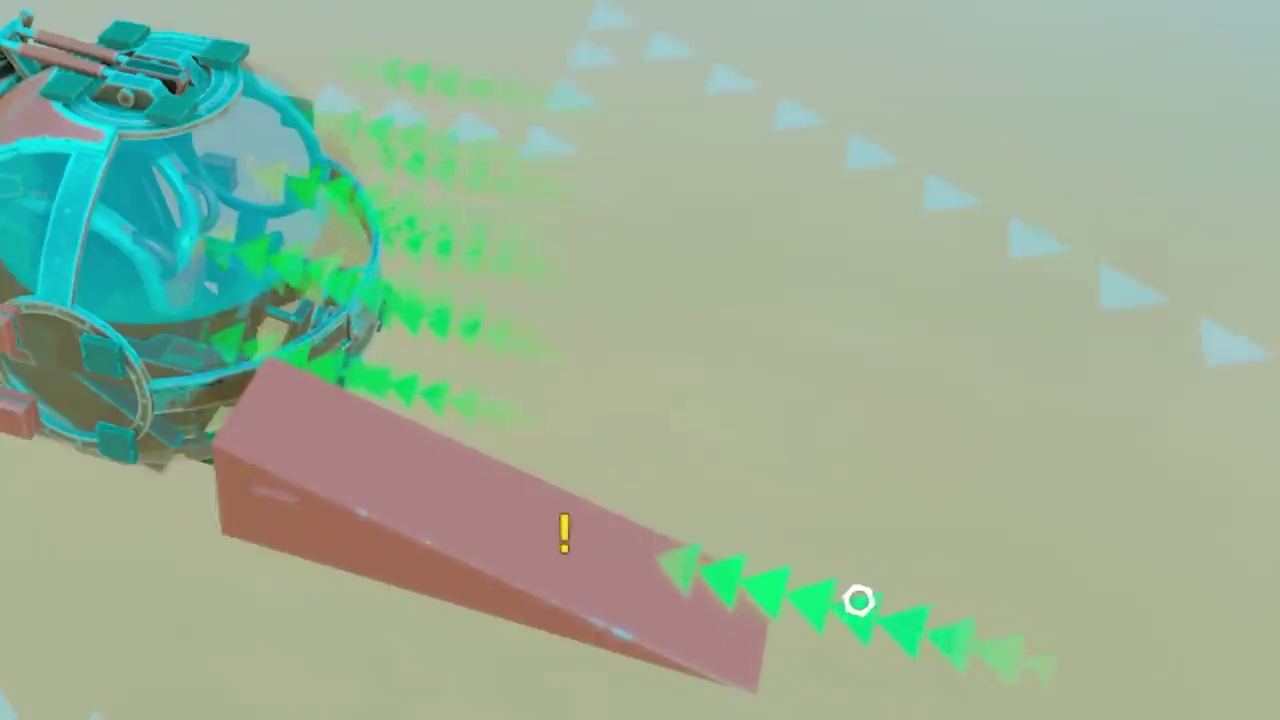
{"action": "mouse_move", "coordinate": [820, 308]}
{"action": "left_mouse_down"}
{"action": "mouse_move", "coordinate": [776, 279]}
{"action": "mouse_move", "coordinate": [678, 523]}
{"action": "left_mouse_up"}
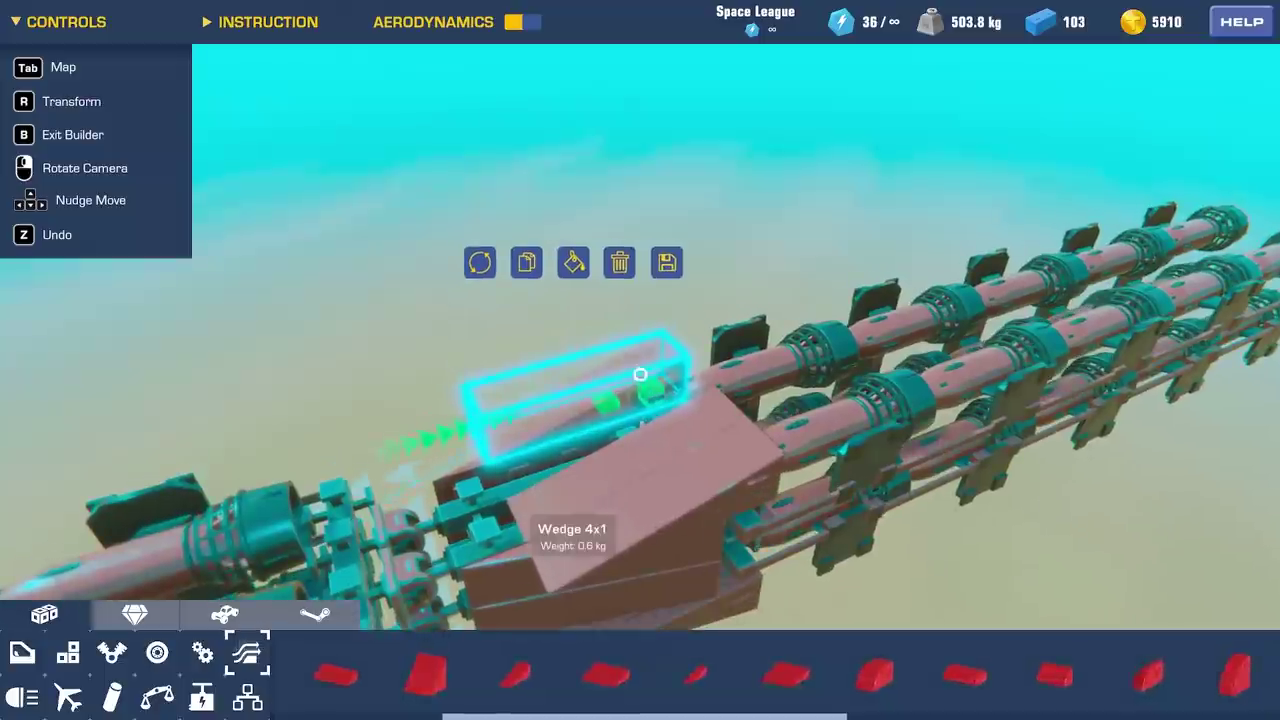
Step: Undo the extra wedges and place a large Wedge 4x4 in front of the cockpit
{"action": "key", "text": "z"}
{"action": "key", "text": "z"}
{"action": "key", "text": "z"}
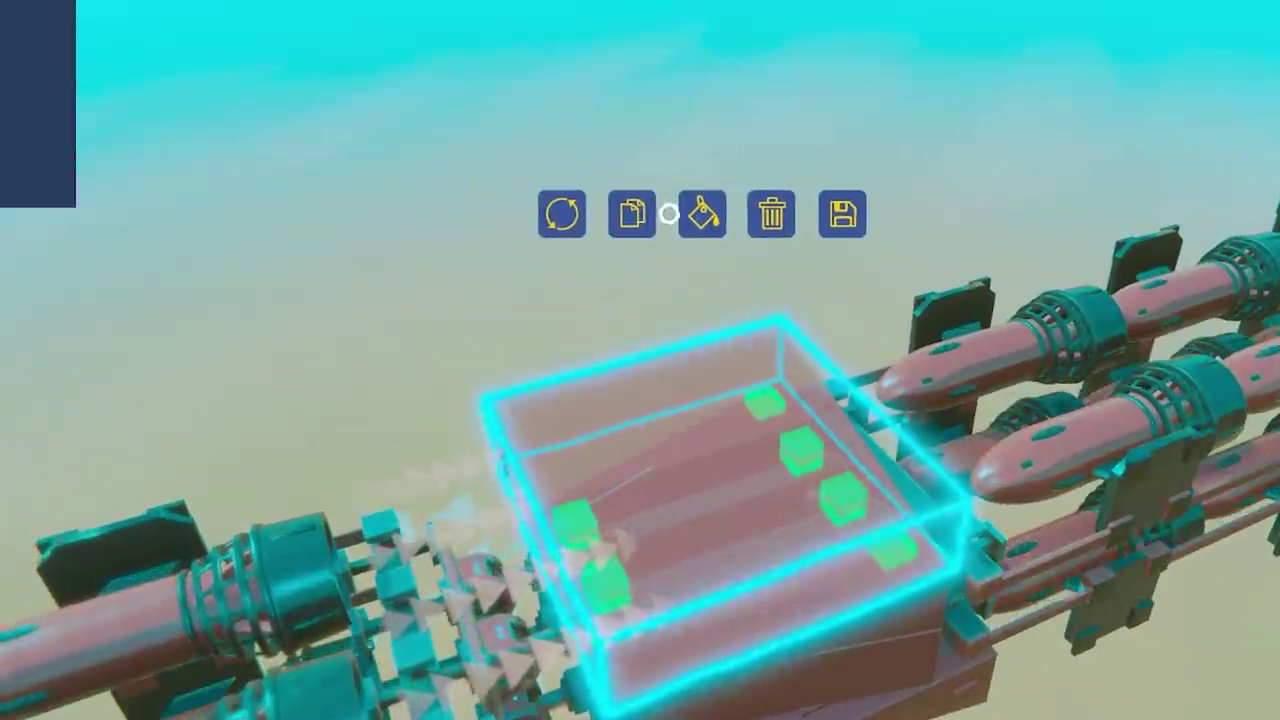
{"action": "key", "text": "z"}
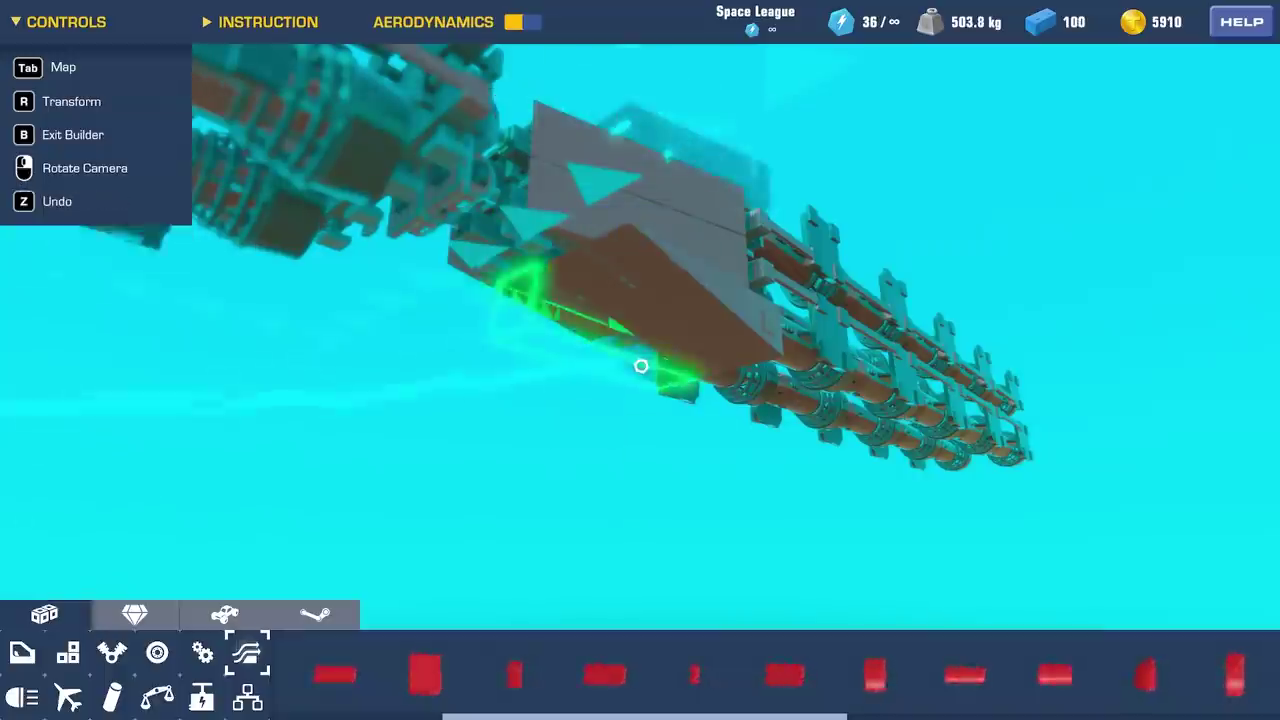
{"action": "key", "text": "z"}
{"action": "left_click", "coordinate": [700, 357]}
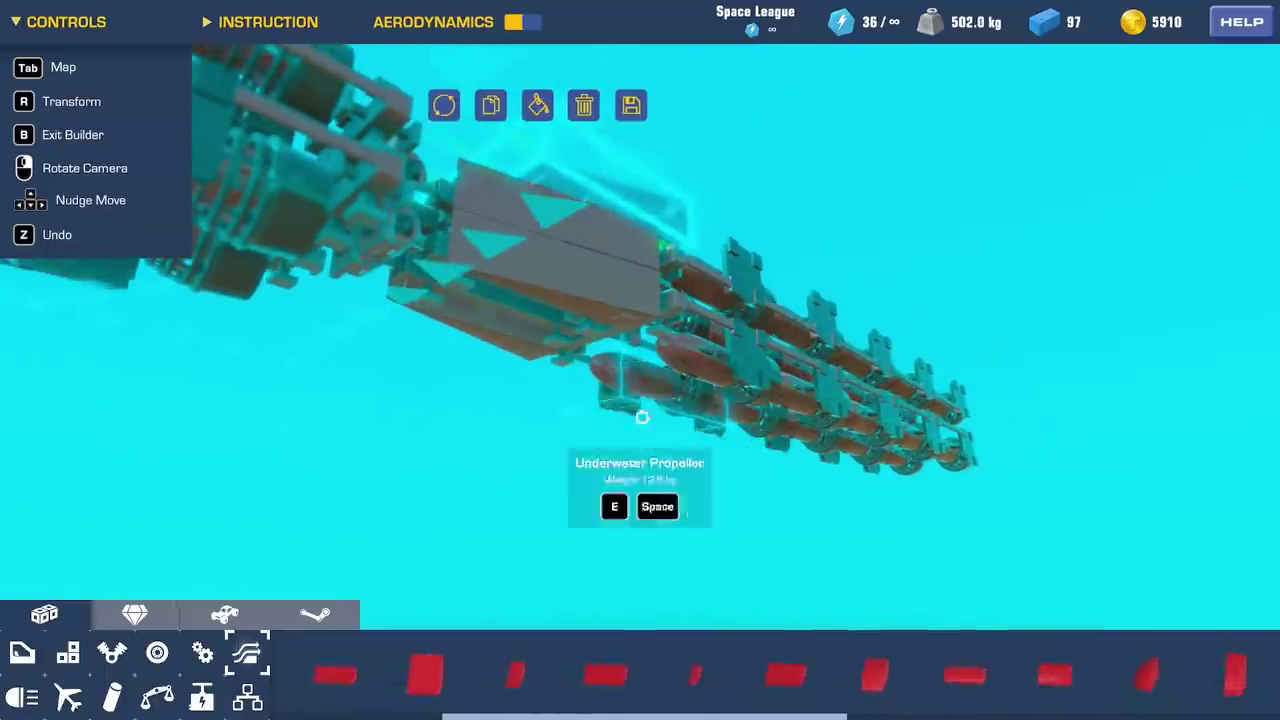
{"action": "scroll", "coordinate": [606, 670], "scroll_direction": "down", "scroll_amount": 1}
{"action": "mouse_move", "coordinate": [606, 628]}
{"action": "left_mouse_down"}
{"action": "mouse_move", "coordinate": [737, 383]}
{"action": "mouse_move", "coordinate": [697, 443]}
{"action": "mouse_move", "coordinate": [880, 534]}
{"action": "left_mouse_up"}
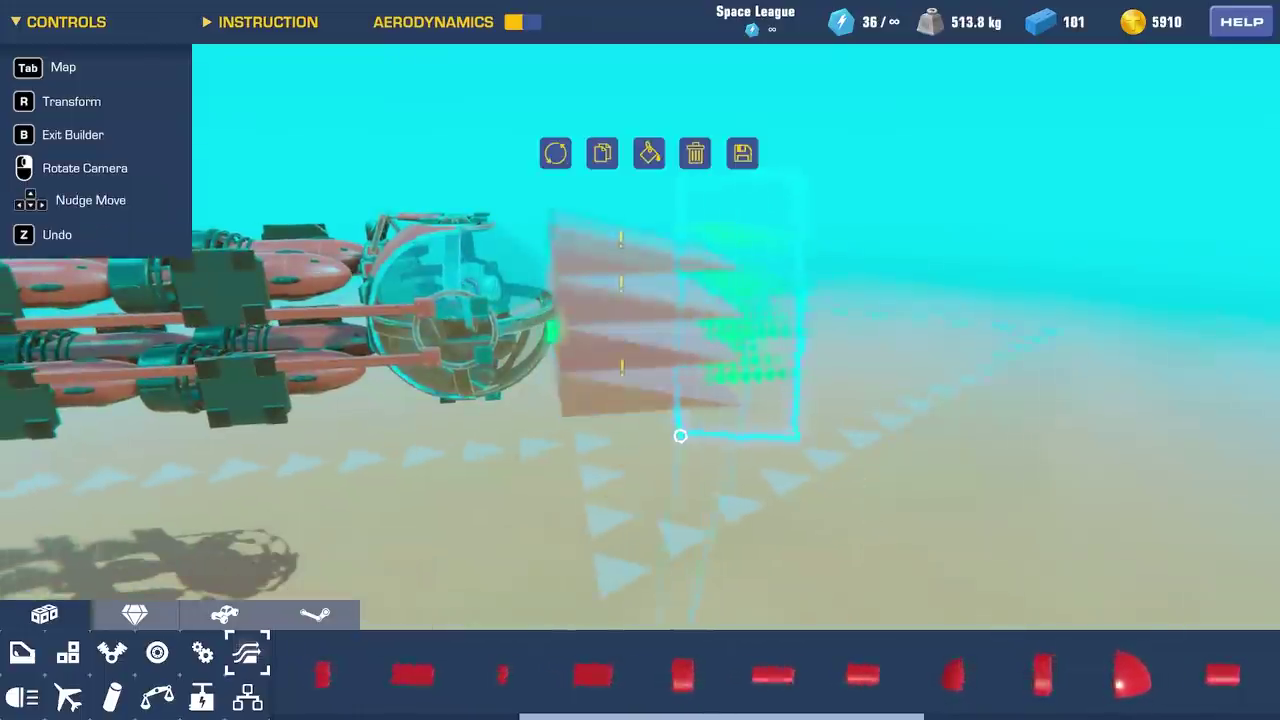
Step: Rotate one nose Wedge 4x4 on the Z-axis so the wedges form a point
{"action": "left_click_drag", "start_coordinate": [680, 436], "coordinate": [535, 465]}
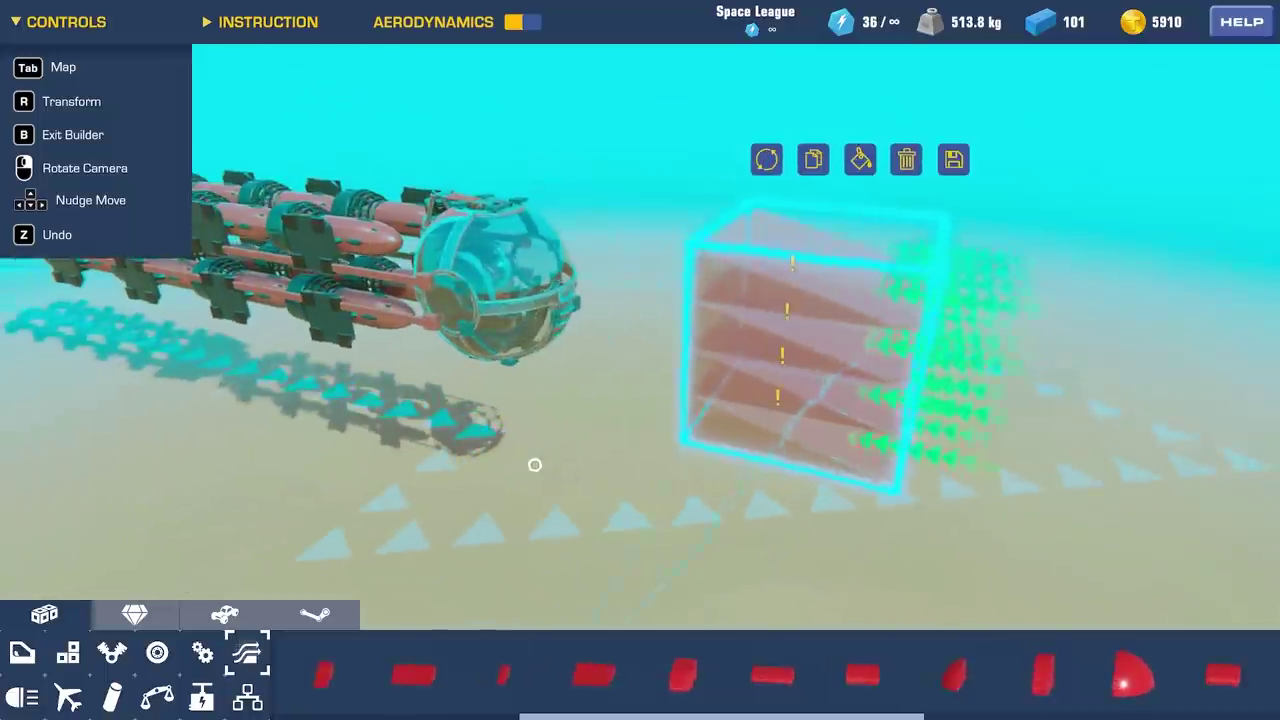
{"action": "scroll", "coordinate": [535, 465], "scroll_direction": "up", "scroll_amount": 2}
{"action": "scroll", "coordinate": [536, 321], "scroll_direction": "up", "scroll_amount": 2}
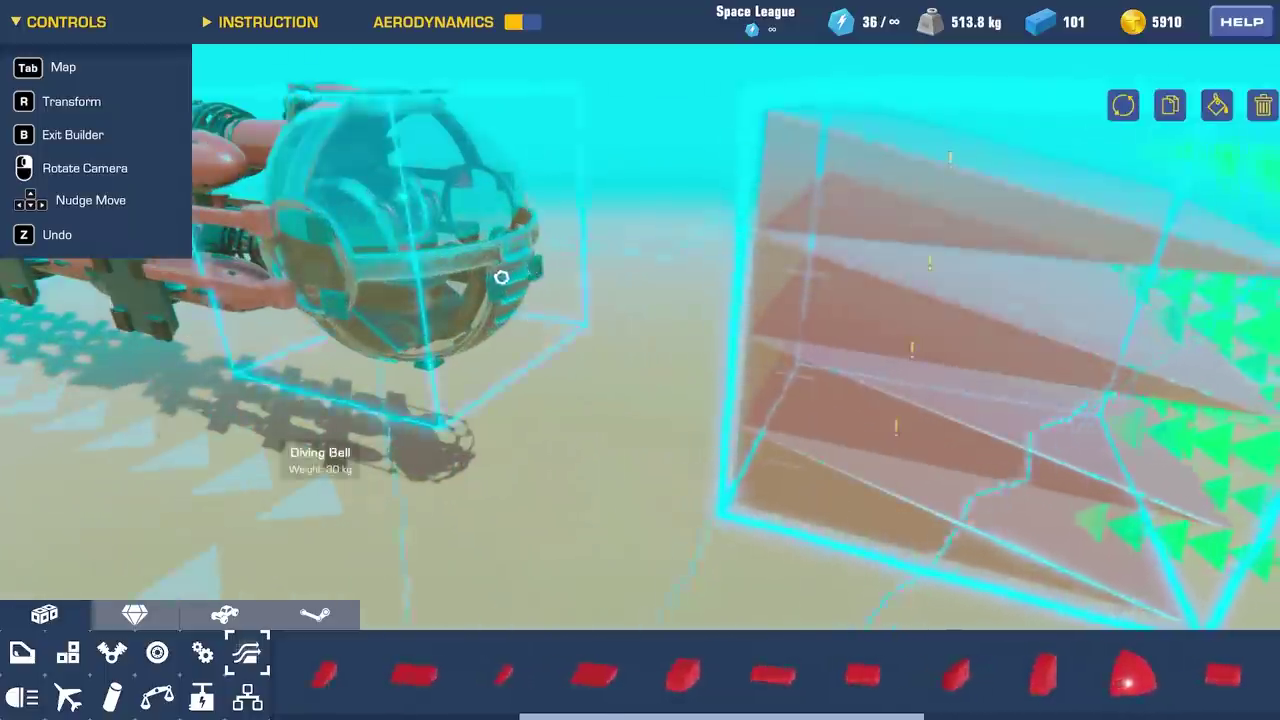
{"action": "scroll", "coordinate": [560, 315], "scroll_direction": "up", "scroll_amount": 3}
{"action": "scroll", "coordinate": [600, 500], "scroll_direction": "up", "scroll_amount": 2}
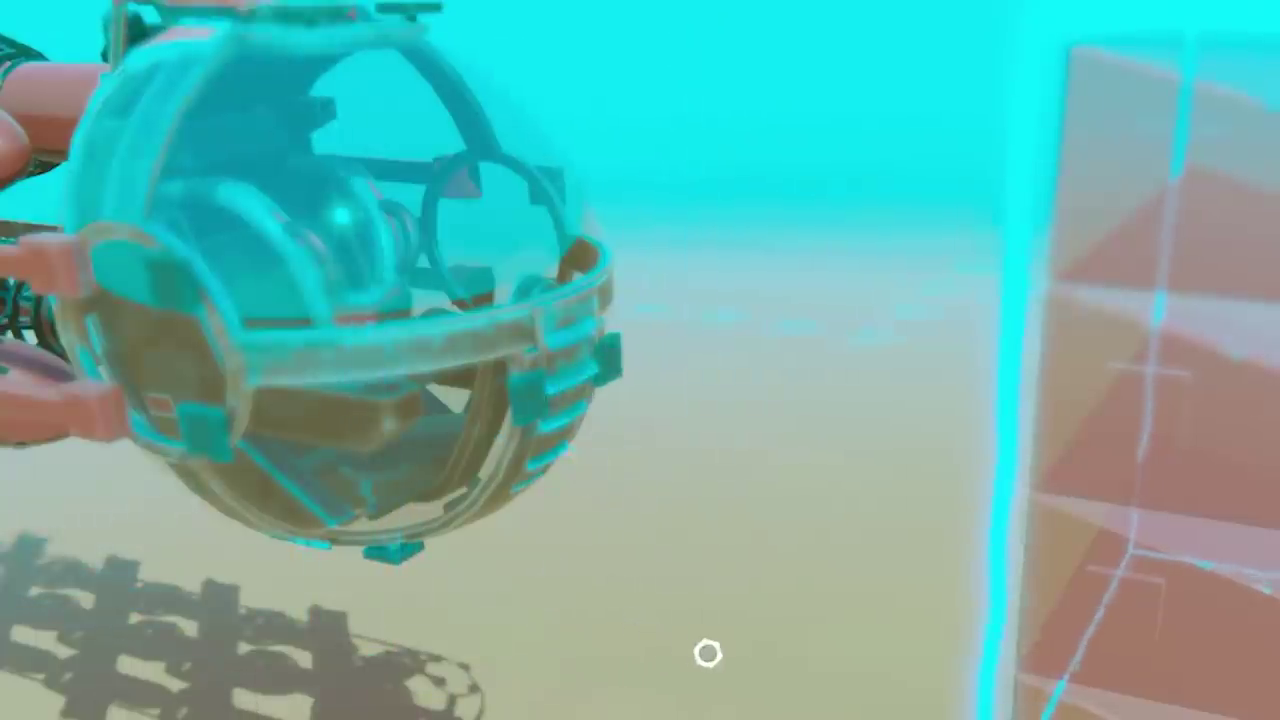
{"action": "scroll", "coordinate": [708, 653], "scroll_direction": "down", "scroll_amount": 5}
{"action": "left_click_drag", "start_coordinate": [971, 551], "coordinate": [937, 531]}
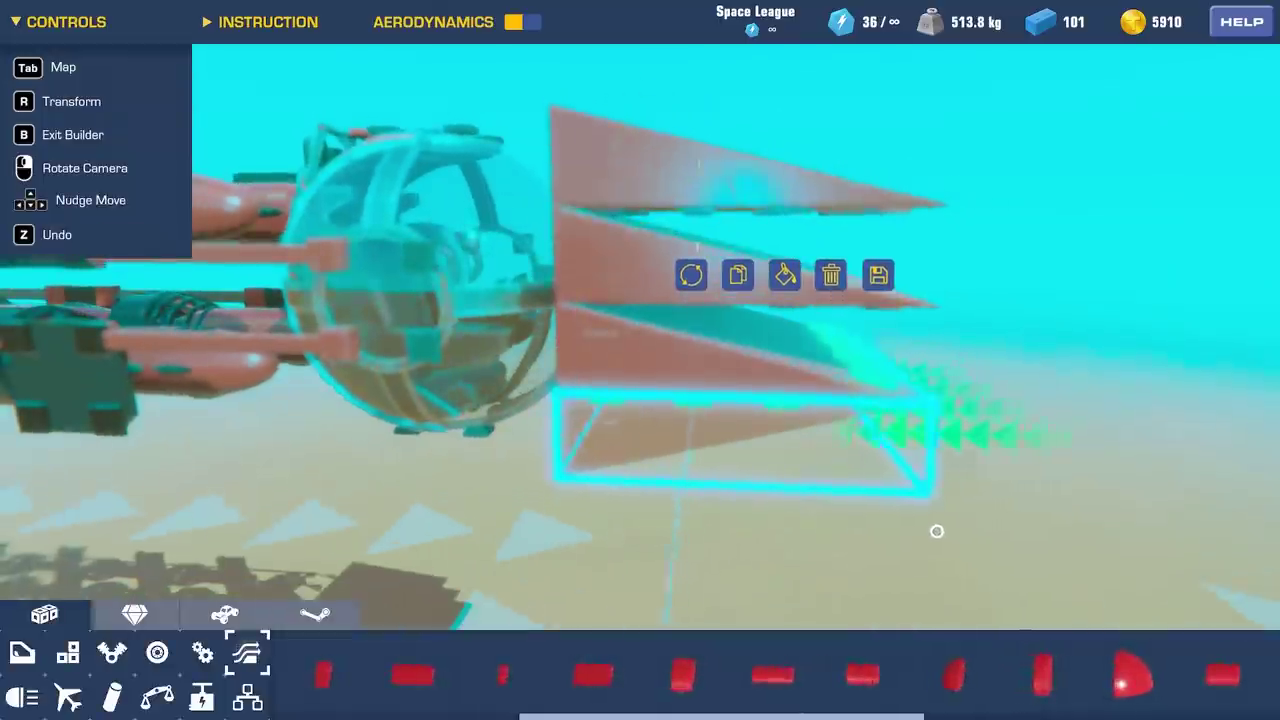
{"action": "left_click", "coordinate": [937, 530]}
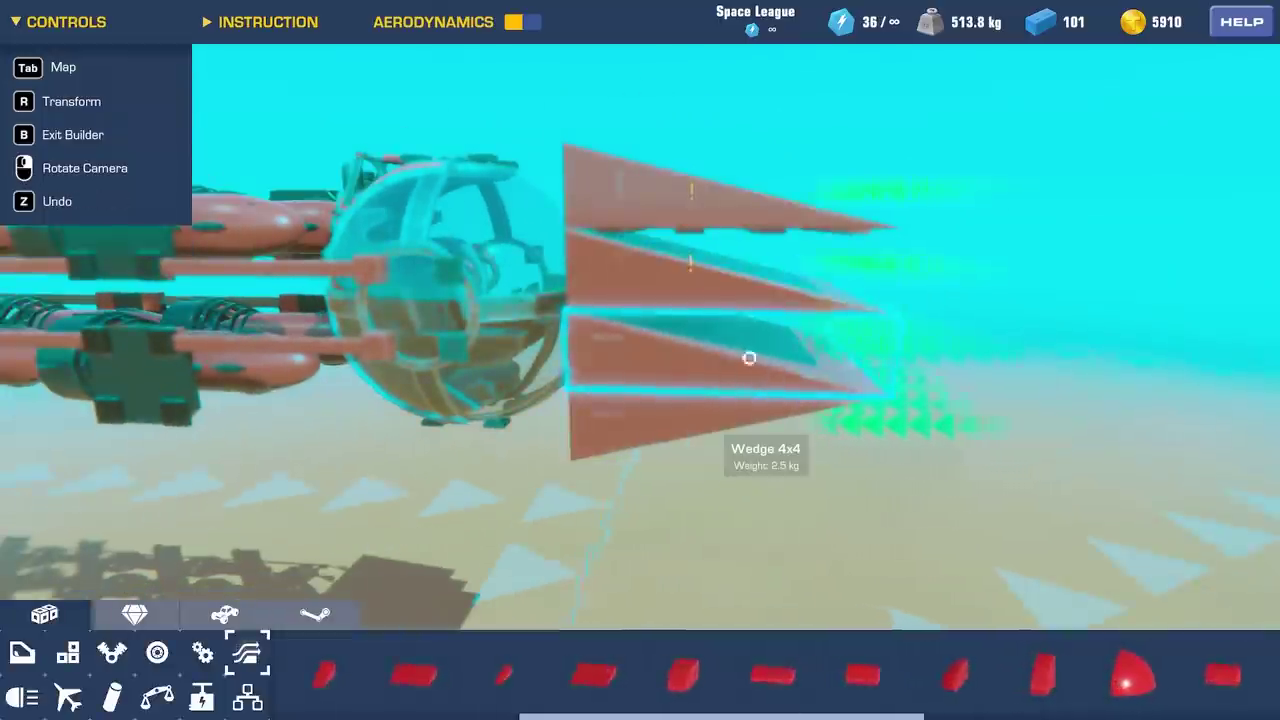
{"action": "left_click", "coordinate": [651, 271]}
{"action": "left_click", "coordinate": [669, 279]}
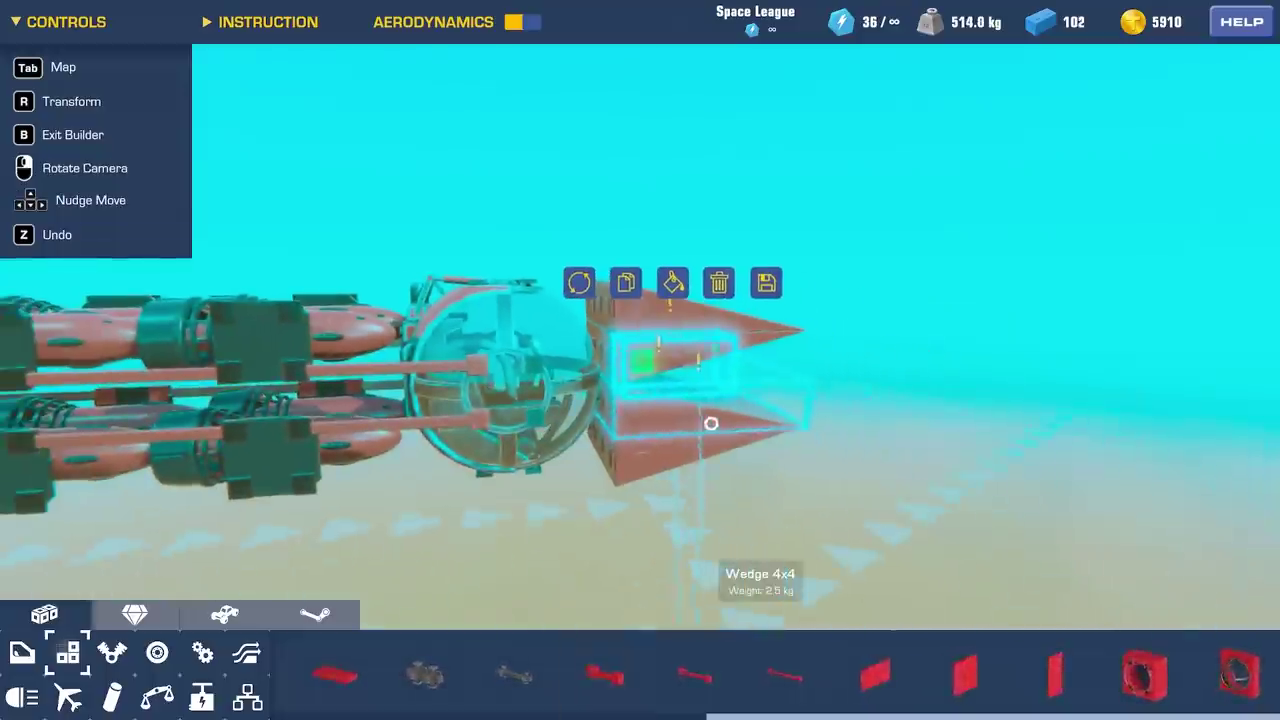
{"action": "left_click", "coordinate": [588, 286]}
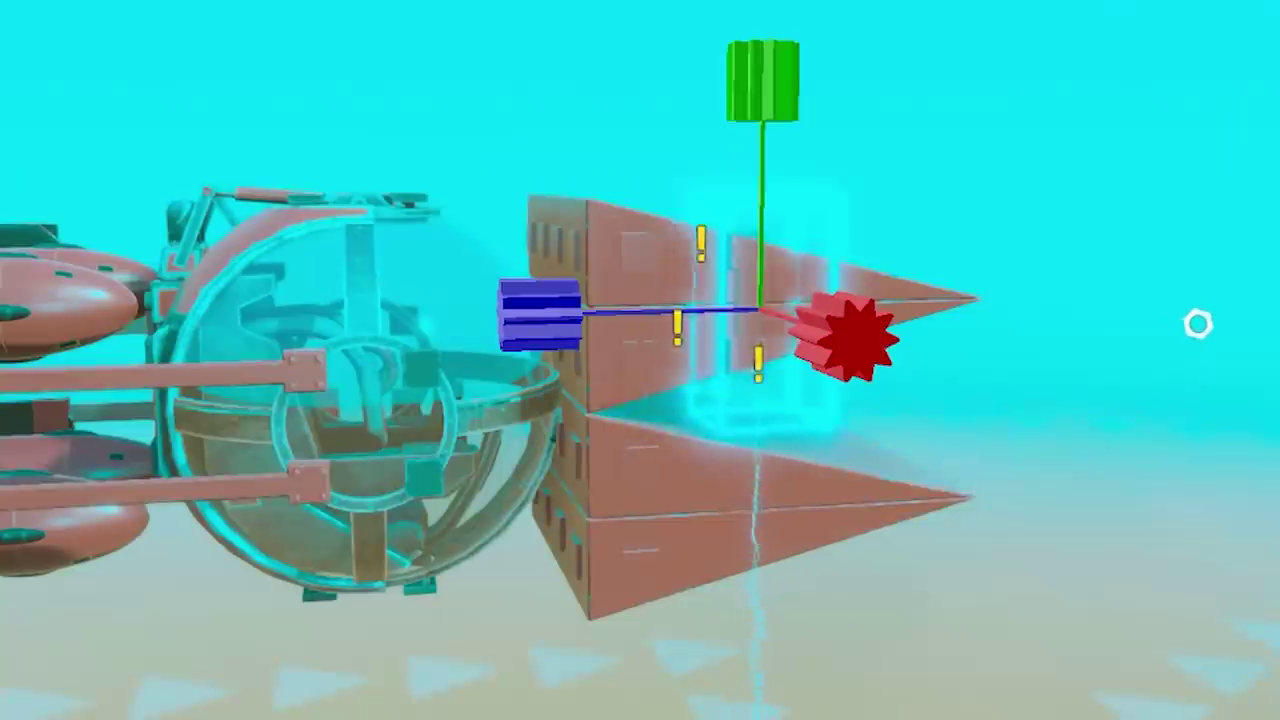
{"action": "left_click", "coordinate": [1198, 323]}
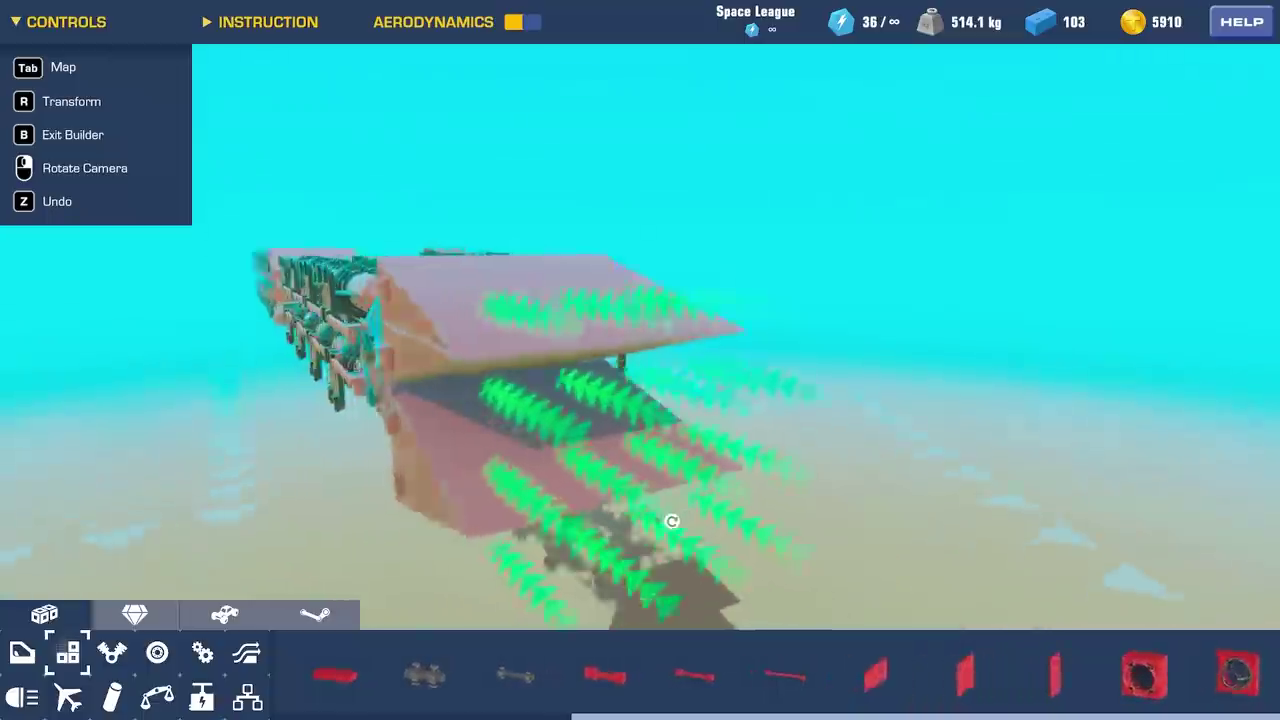
{"action": "left_click_drag", "start_coordinate": [516, 500], "coordinate": [491, 503]}
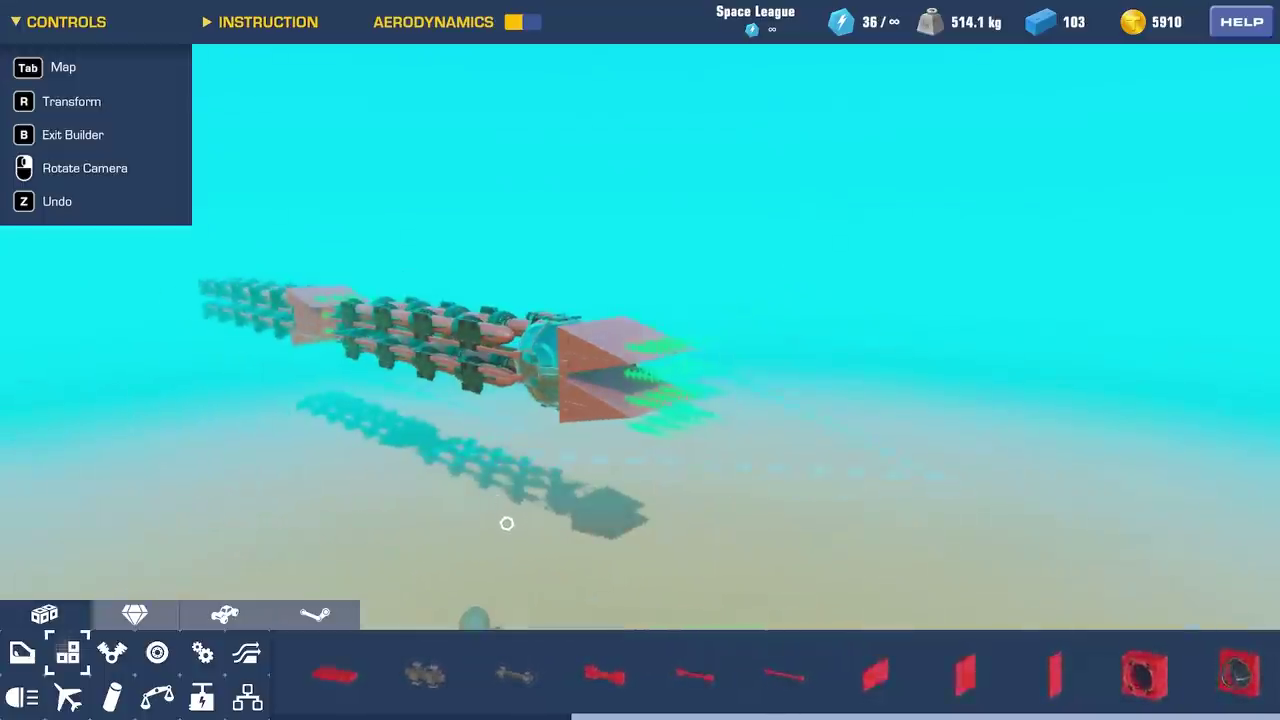
{"action": "key", "text": "b"}
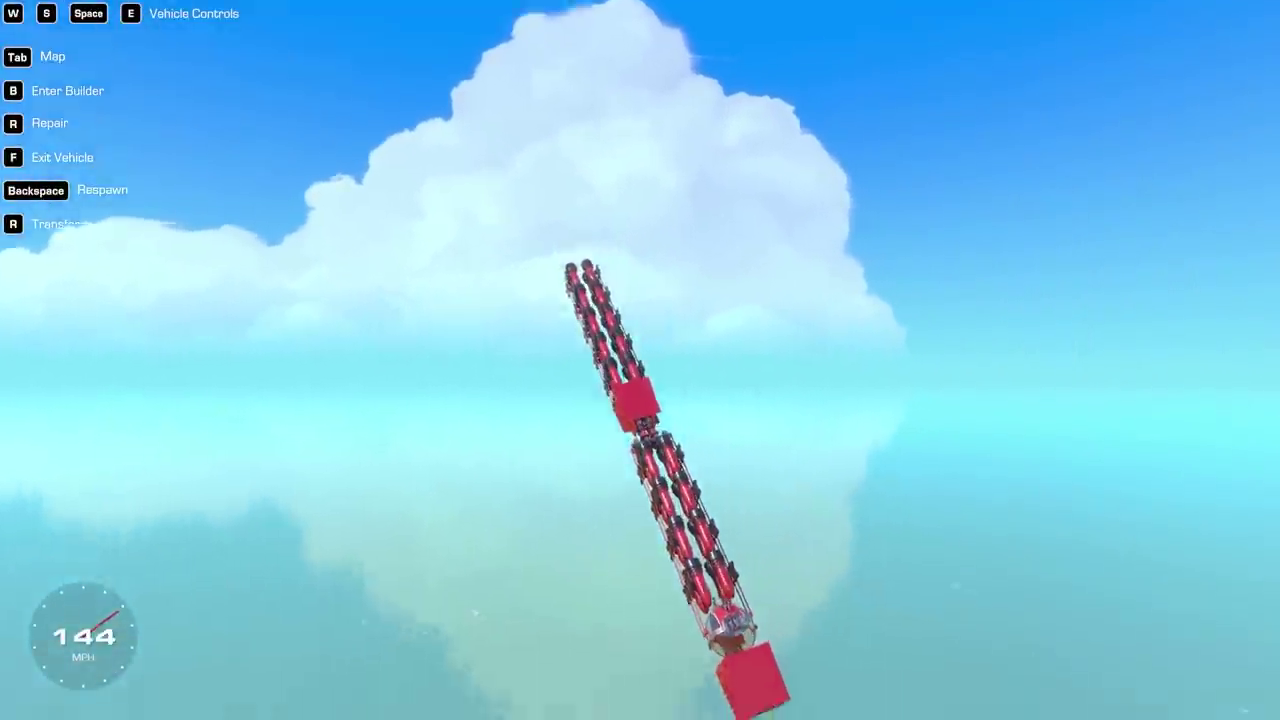
Step: Return to the builder and copy the propeller section three times
{"action": "key", "text": "b"}
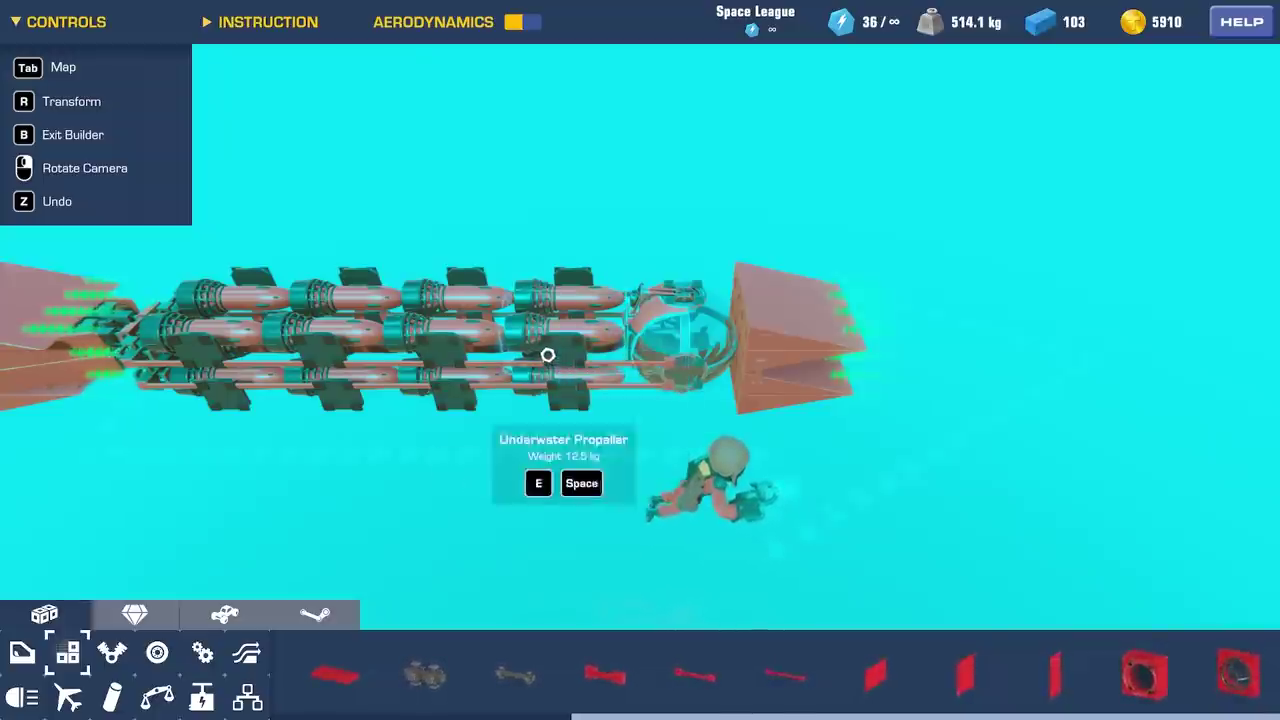
{"action": "scroll", "coordinate": [543, 358], "scroll_direction": "down", "scroll_amount": 5}
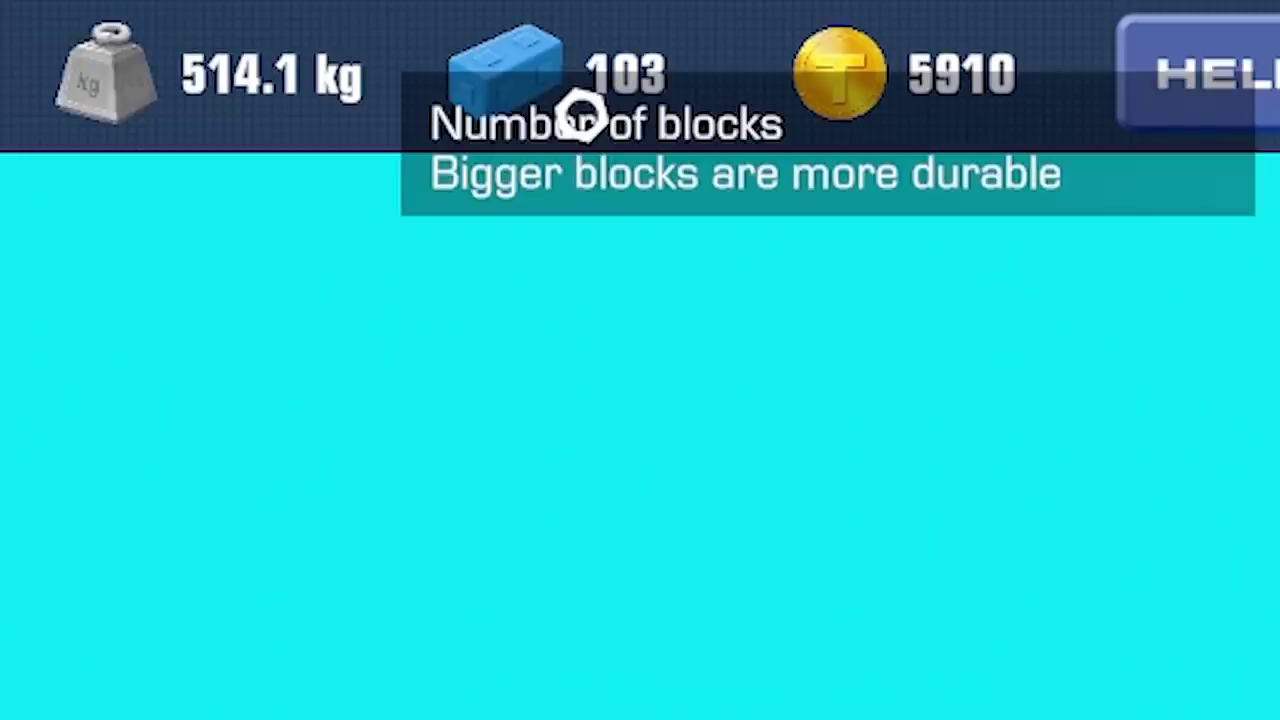
{"action": "left_click", "coordinate": [576, 283]}
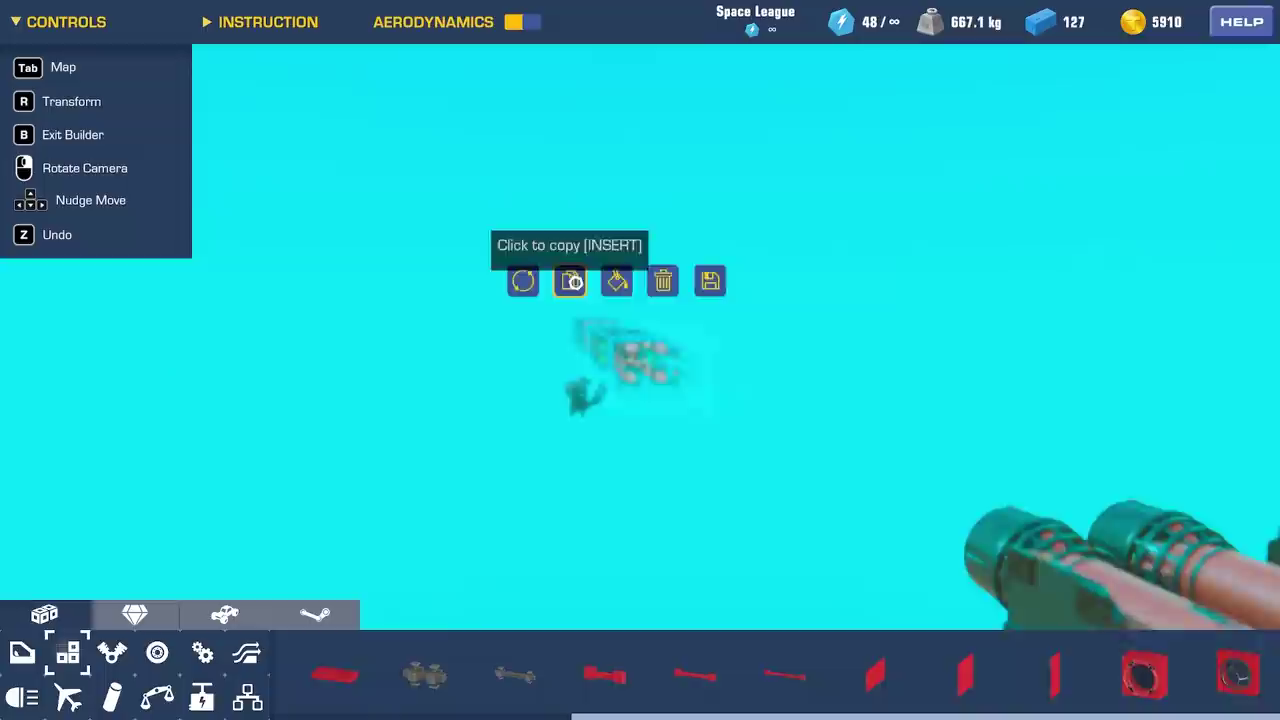
{"action": "left_click", "coordinate": [576, 283]}
{"action": "left_click", "coordinate": [576, 283]}
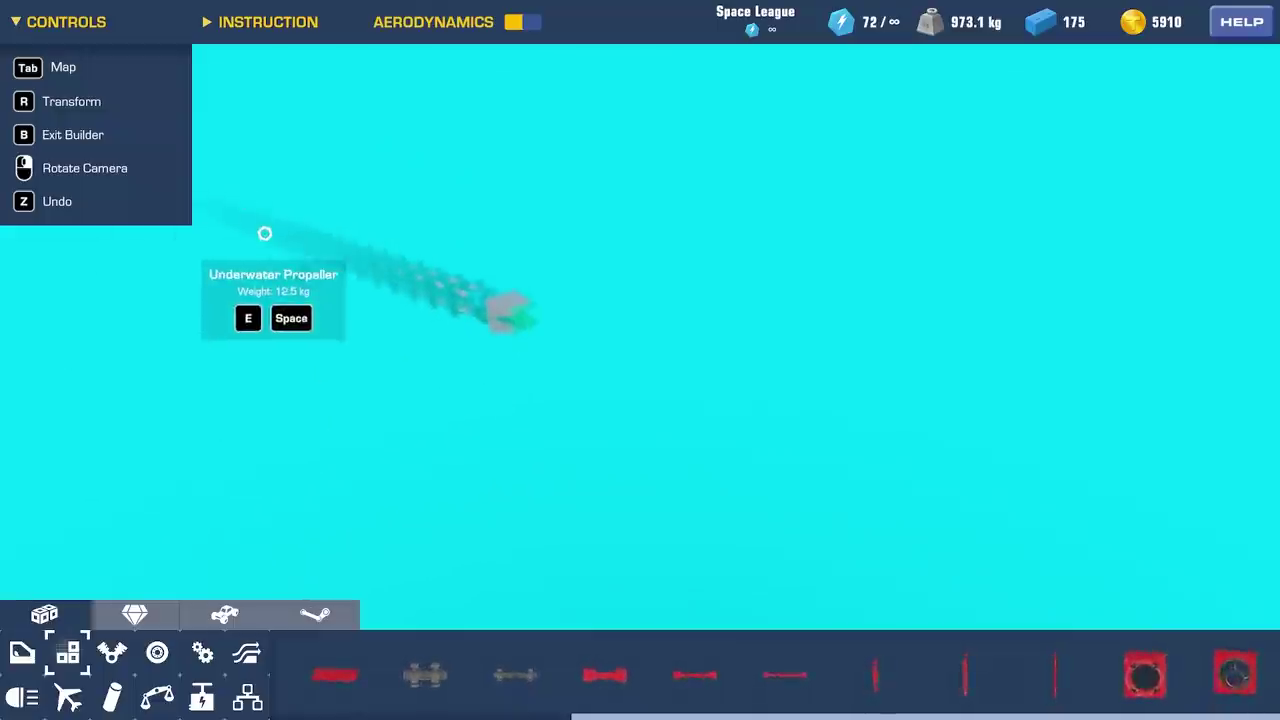
Step: Duplicate the selected craft twice more to 239 blocks and exit the builder
{"action": "left_click", "coordinate": [263, 234]}
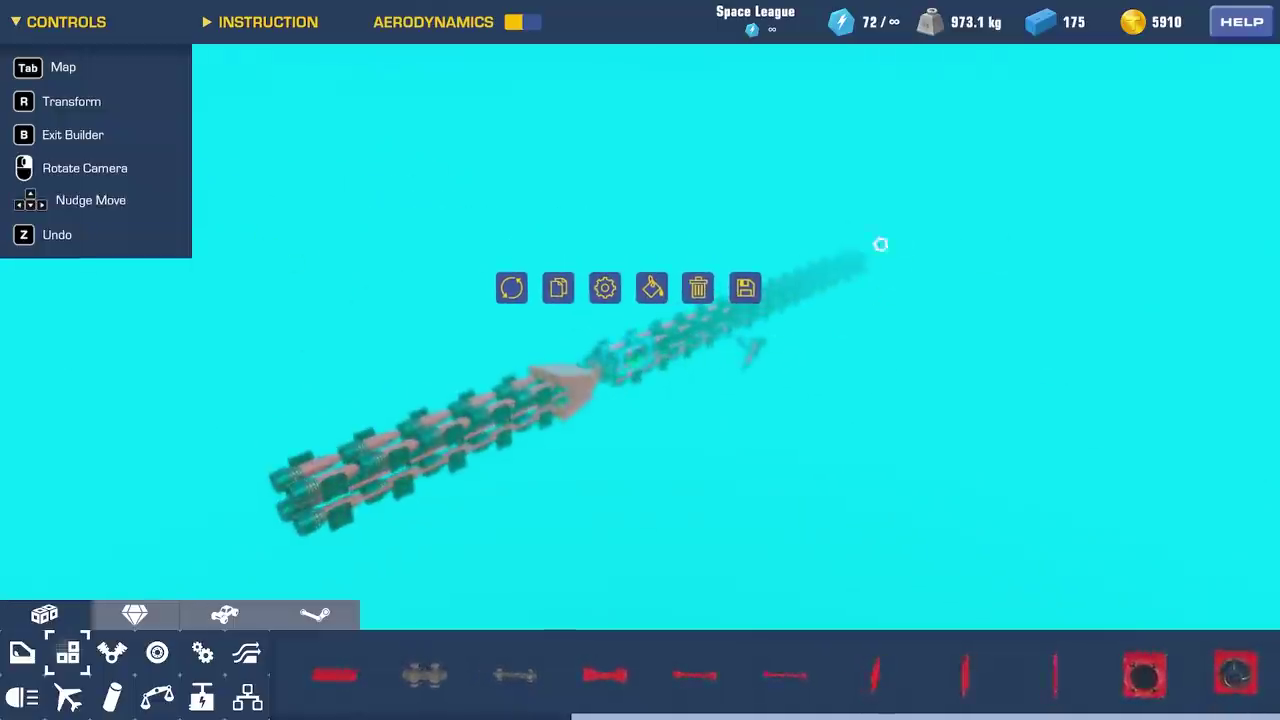
{"action": "left_click", "coordinate": [523, 317]}
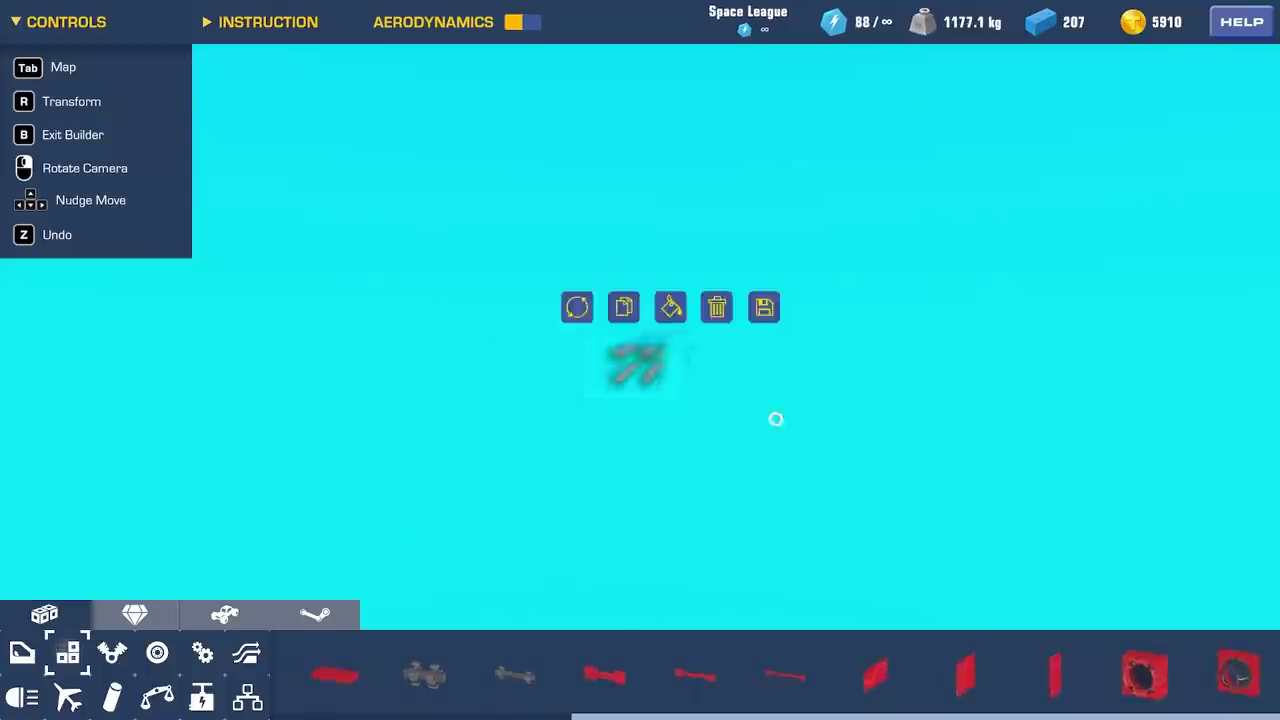
{"action": "key", "text": "Insert"}
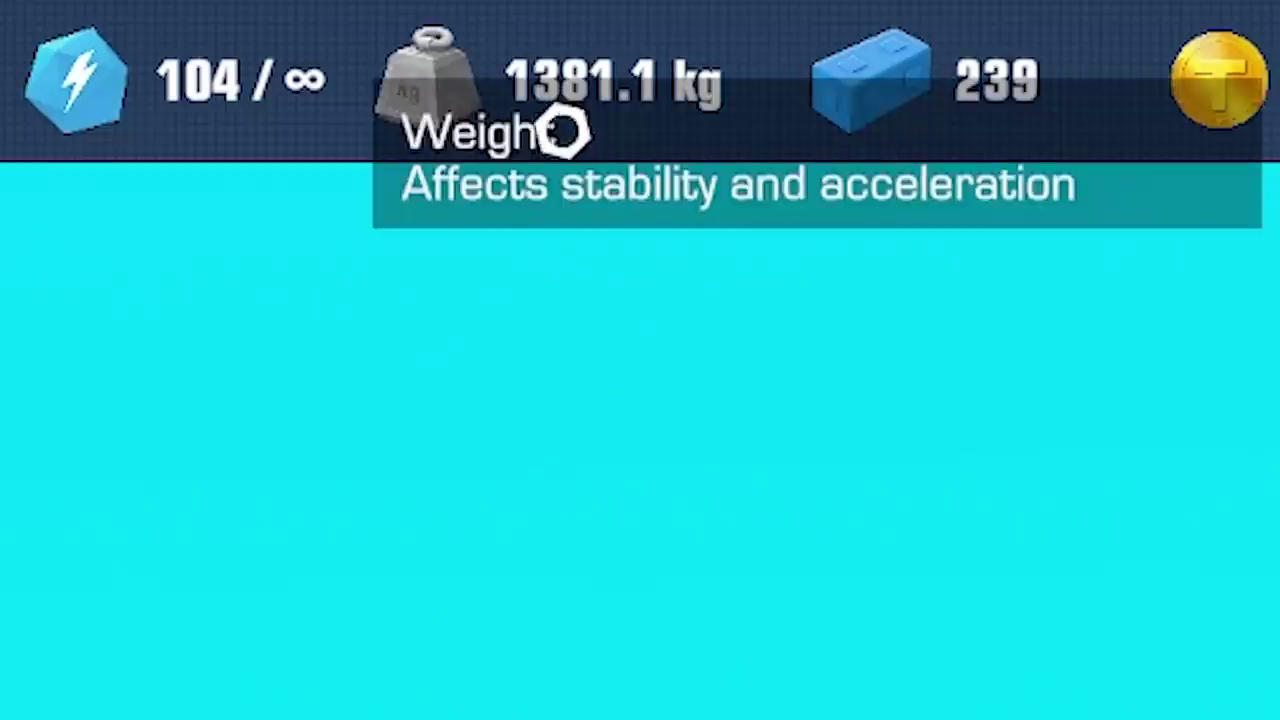
{"action": "key", "text": "b"}
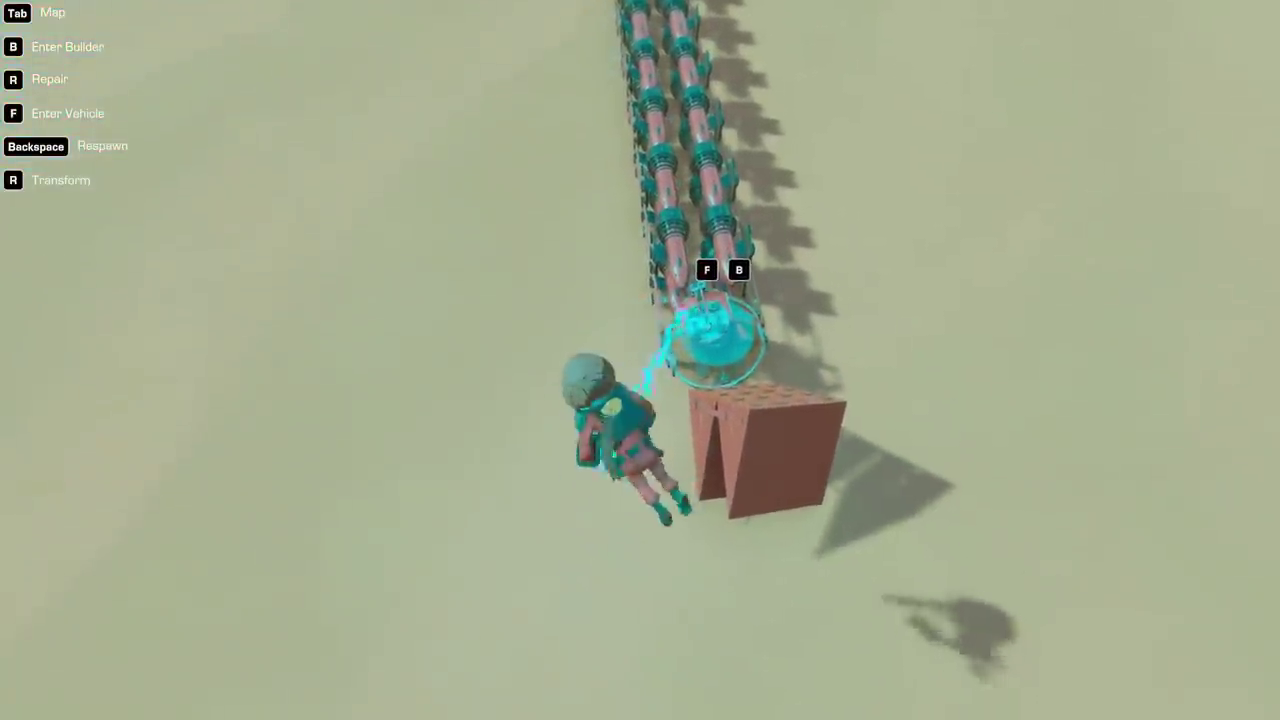
Step: Drive the long submarine to 411 mph, then save it as blueprint 'SubmaSPEEEEEEED'
{"action": "key", "text": "f"}
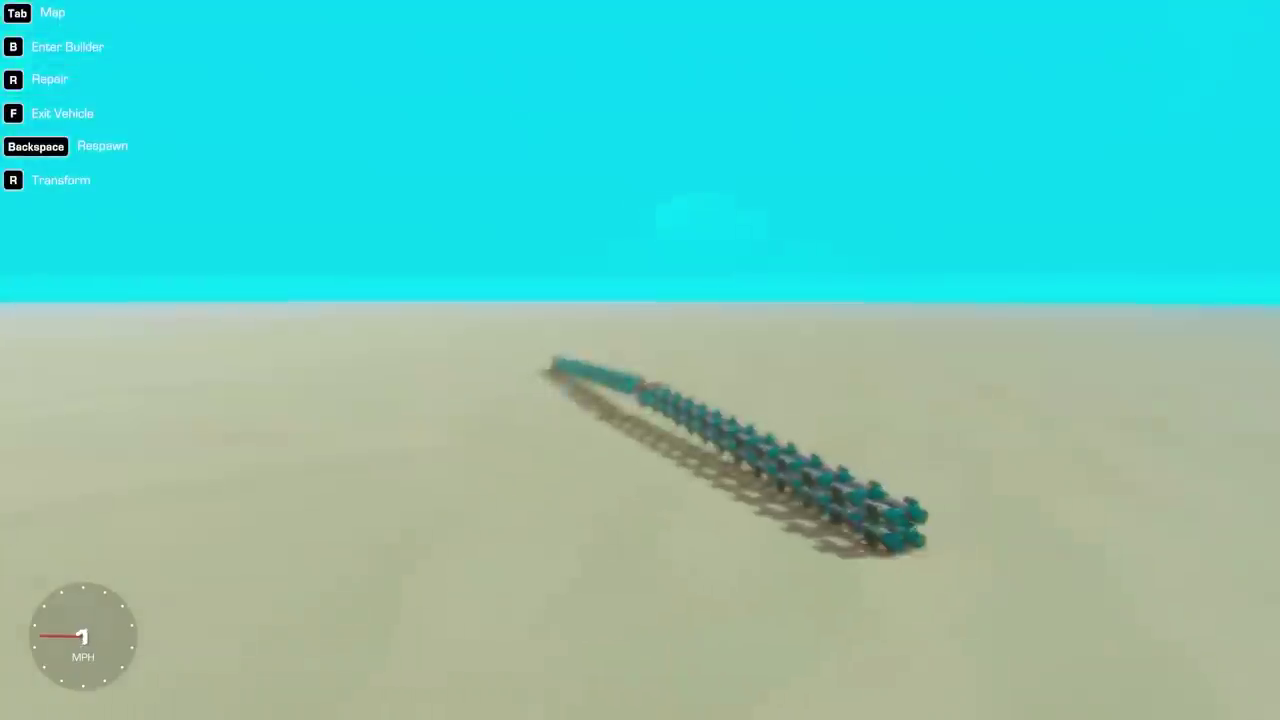
{"action": "key", "text": "w"}
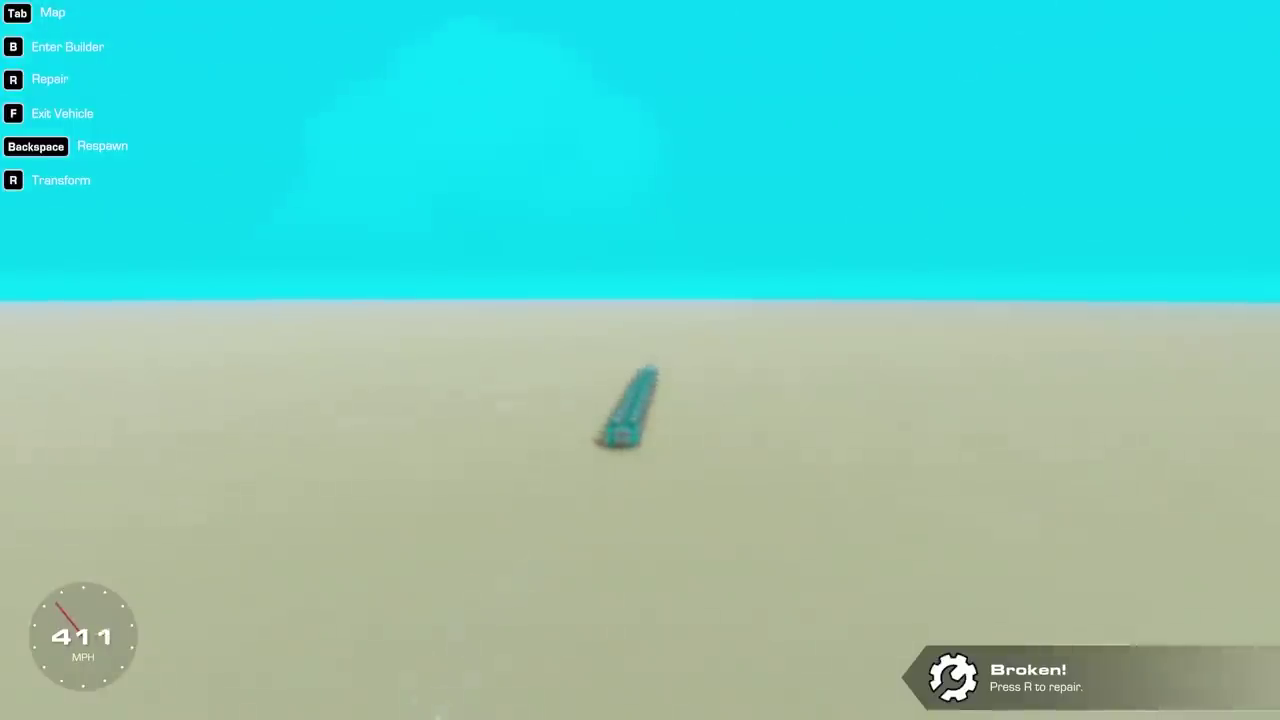
{"action": "key", "text": "b"}
{"action": "left_click", "coordinate": [277, 355]}
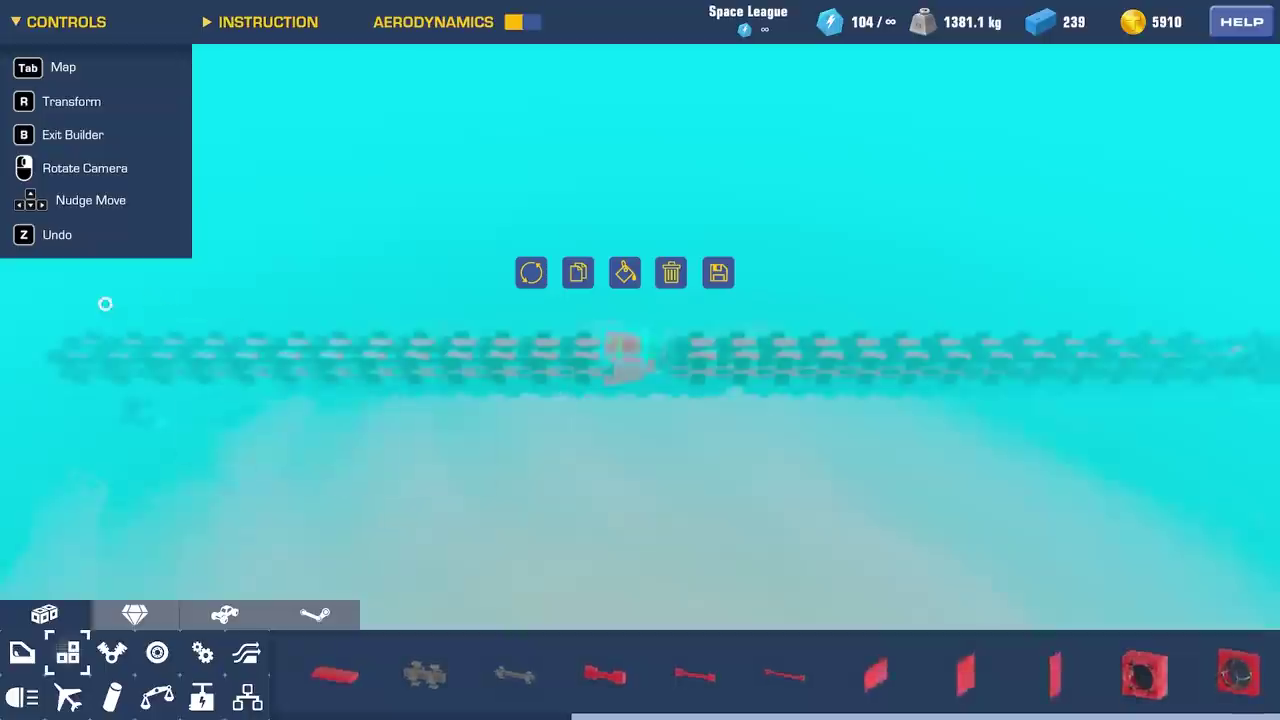
{"action": "left_click", "coordinate": [45, 299]}
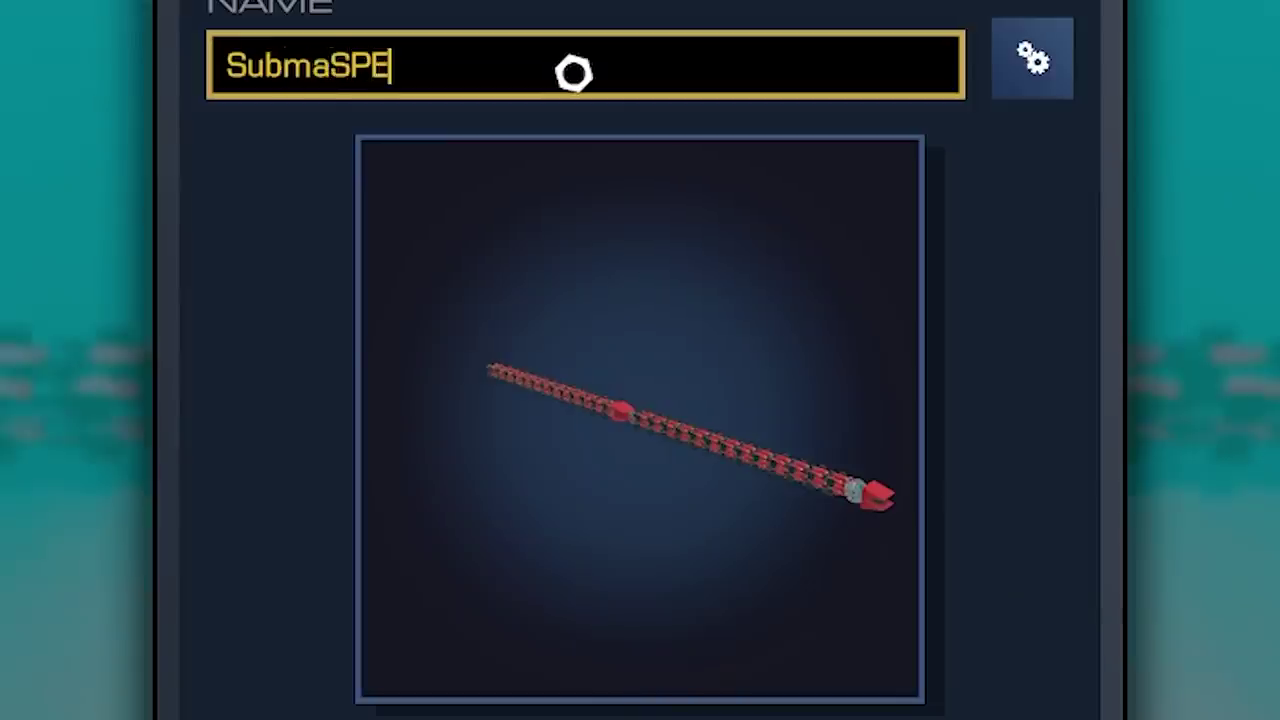
{"action": "type", "text": "EEEEEEED"}
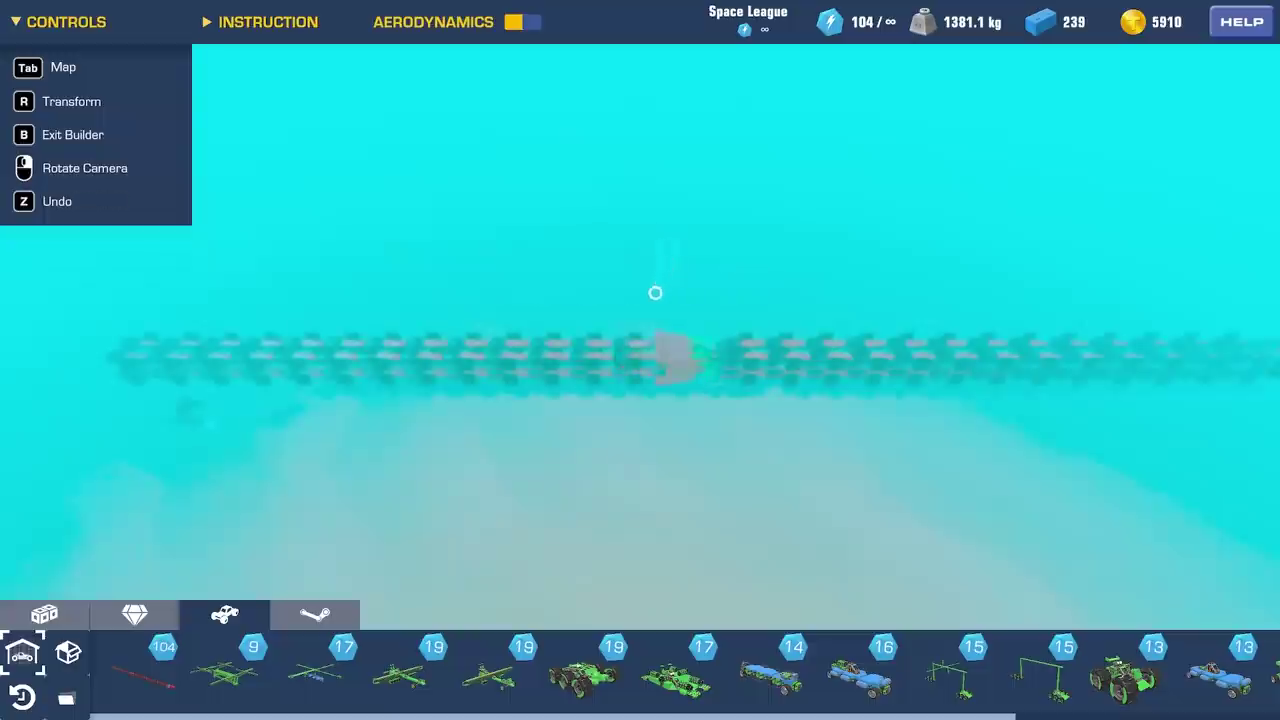
Step: Delete the rear propeller section to trim the craft to 111 blocks, then exit the builder
{"action": "left_click", "coordinate": [598, 355]}
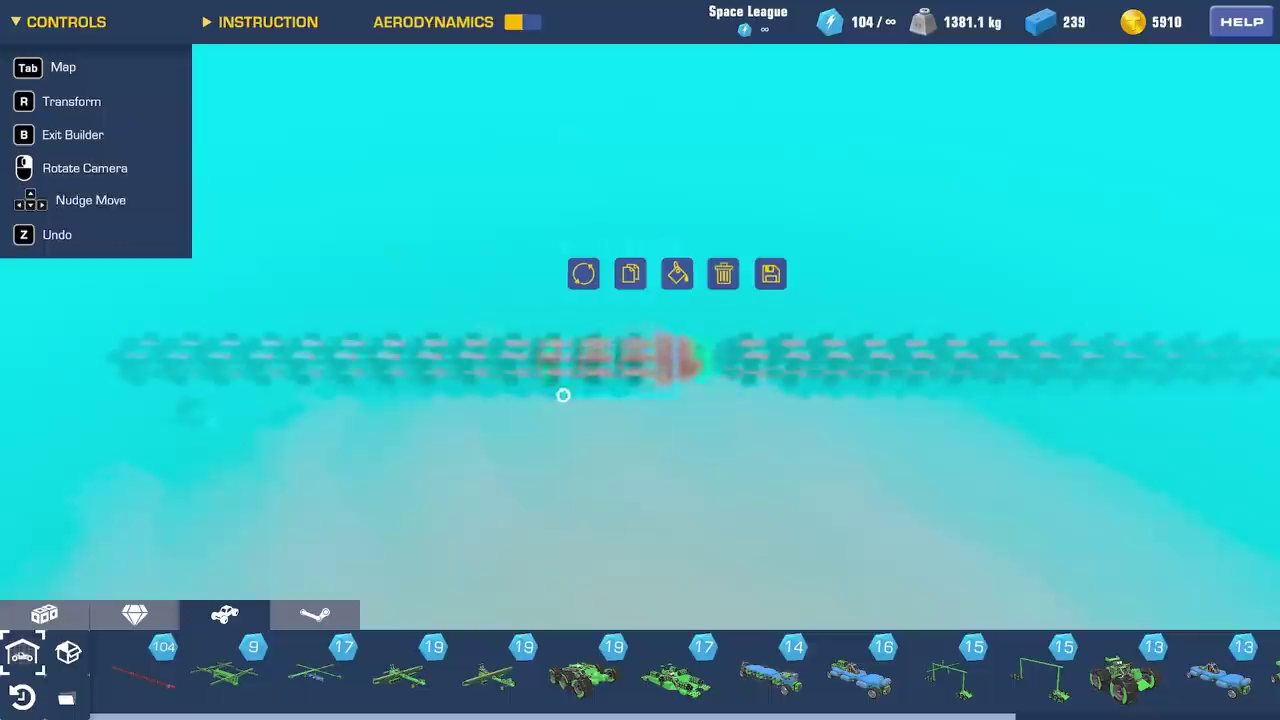
{"action": "key", "text": "Delete"}
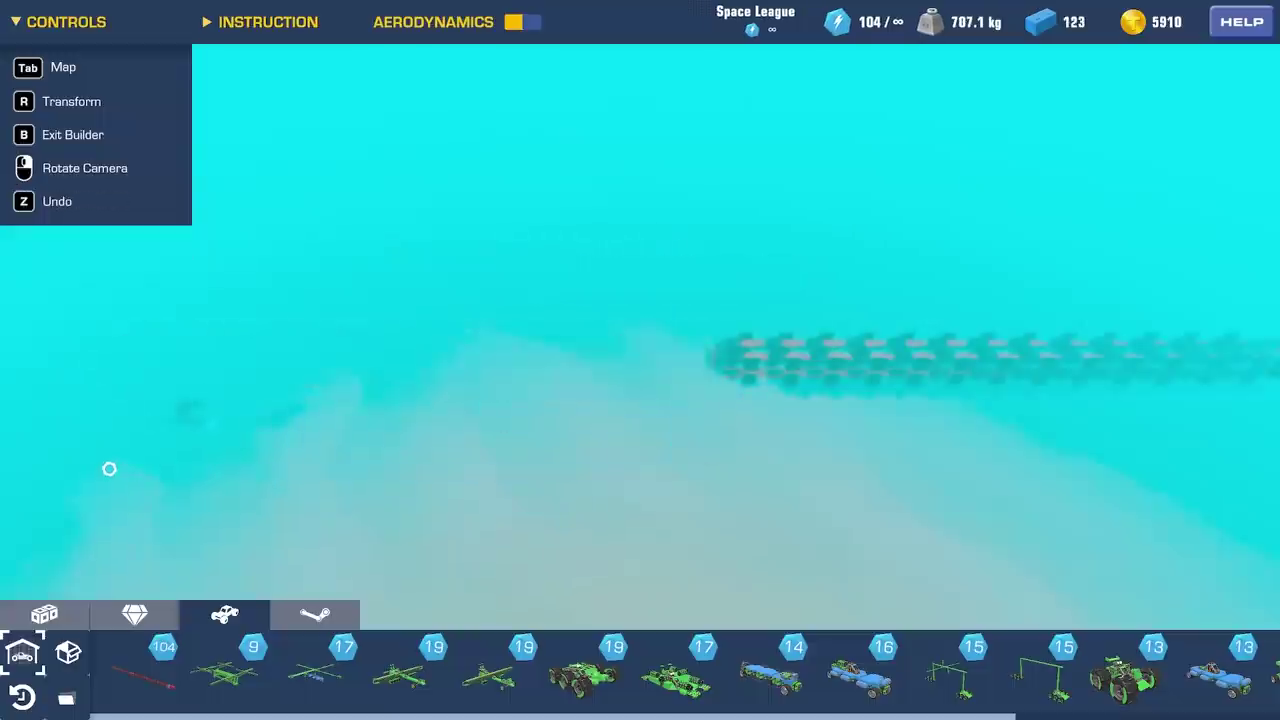
{"action": "left_click_drag", "start_coordinate": [109, 466], "coordinate": [946, 315]}
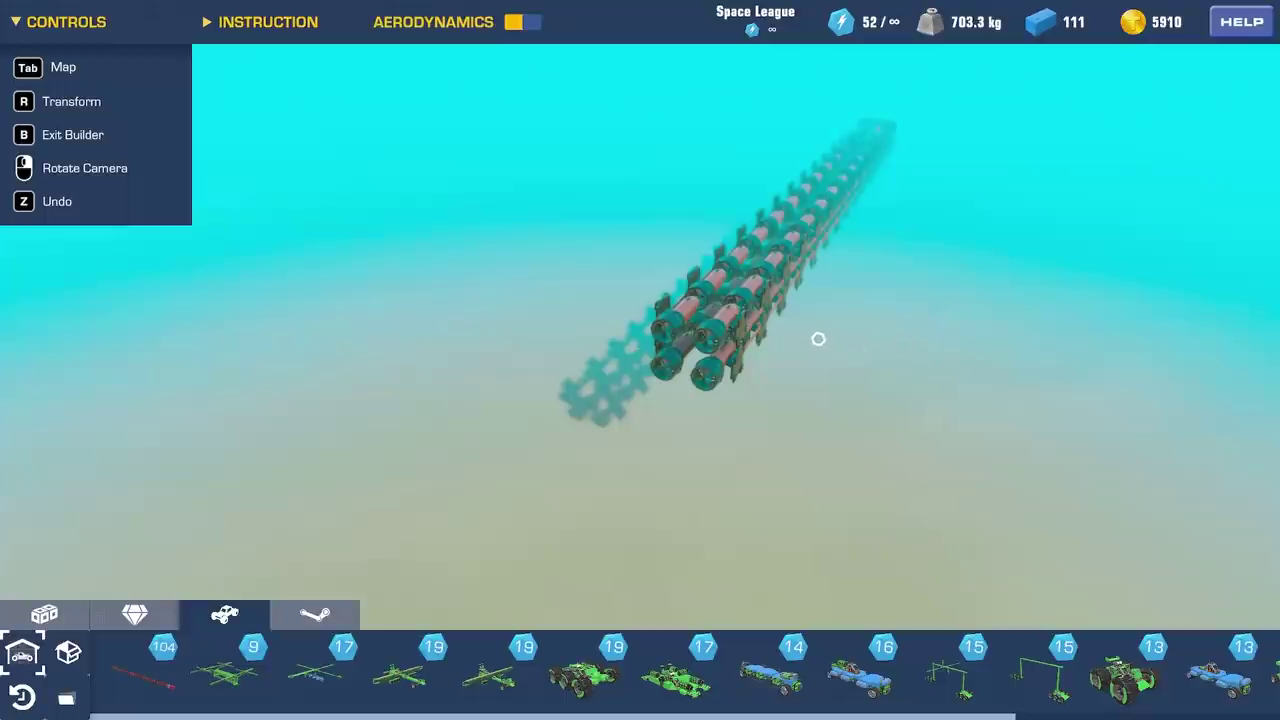
{"action": "key", "text": "b"}
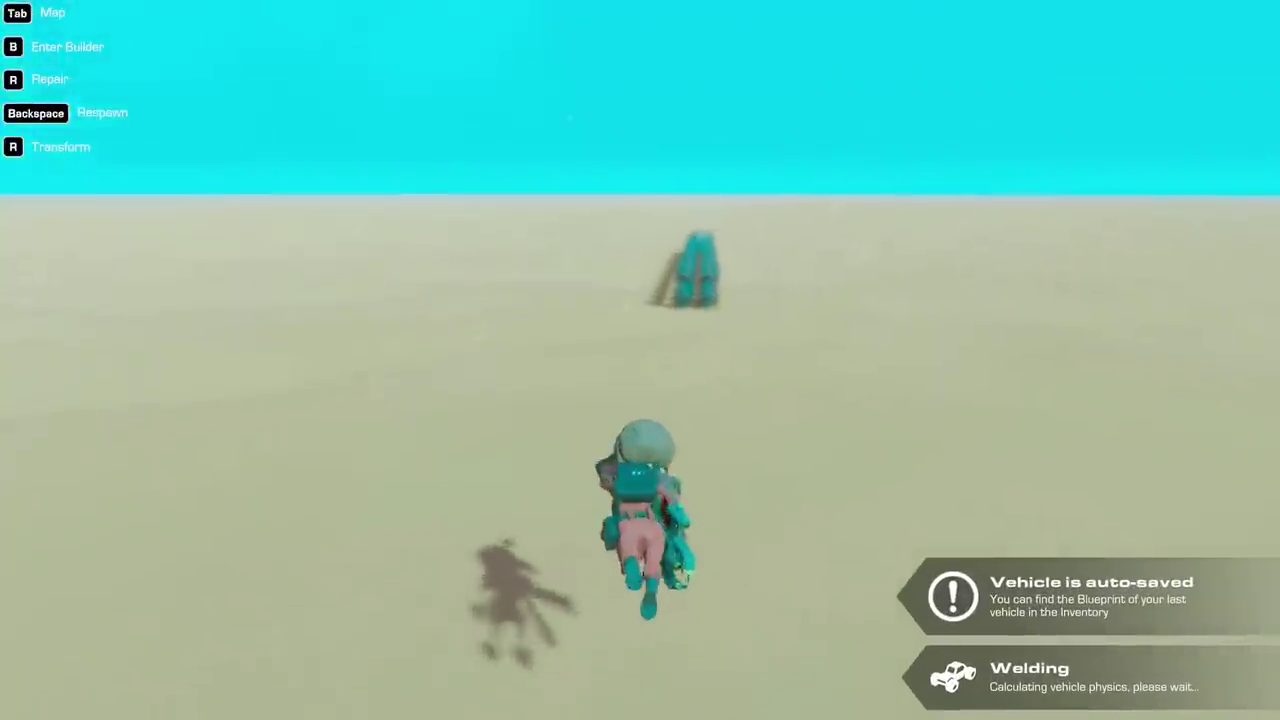
Step: Board the 111-block craft, run it across the seabed at about 336 mph, and return to the builder
{"action": "key", "text": "w"}
{"action": "key", "text": "f"}
{"action": "key", "text": "space"}
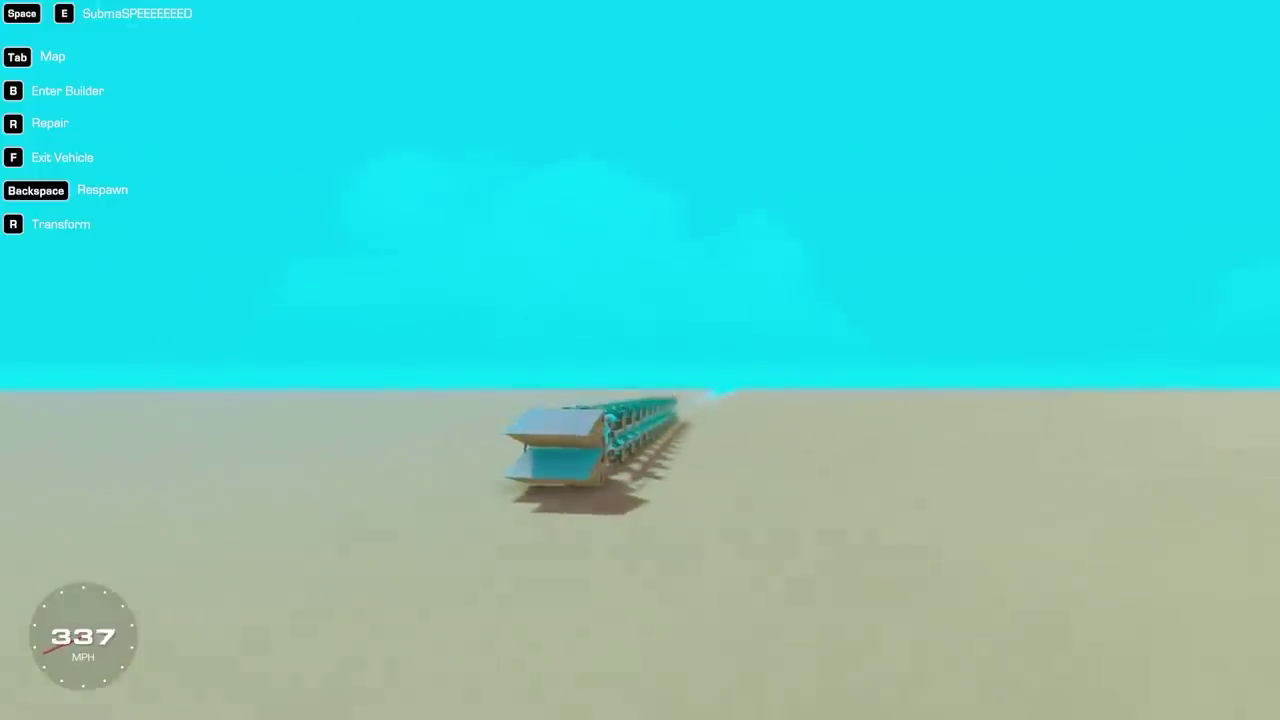
{"action": "key", "text": "b"}
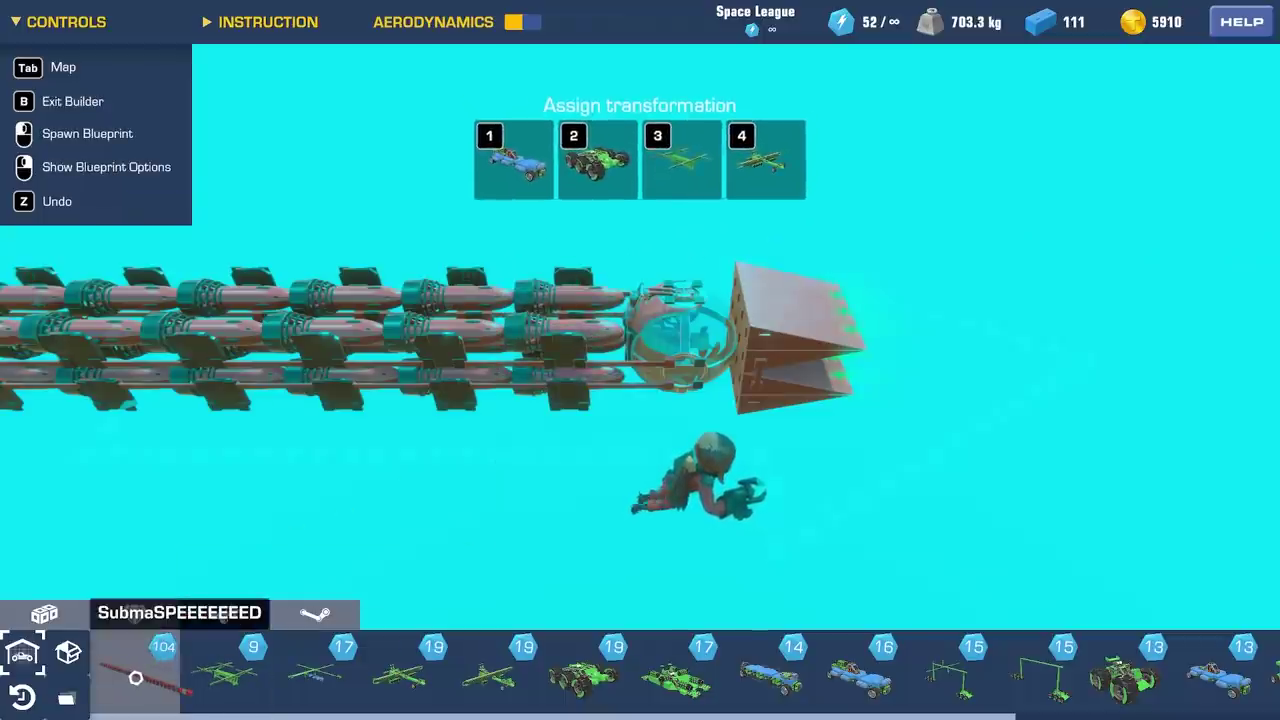
Step: Spawn the SubmaSPEEEEEEED blueprint and copy the propeller assembly into a four-row bundle
{"action": "left_click", "coordinate": [138, 678]}
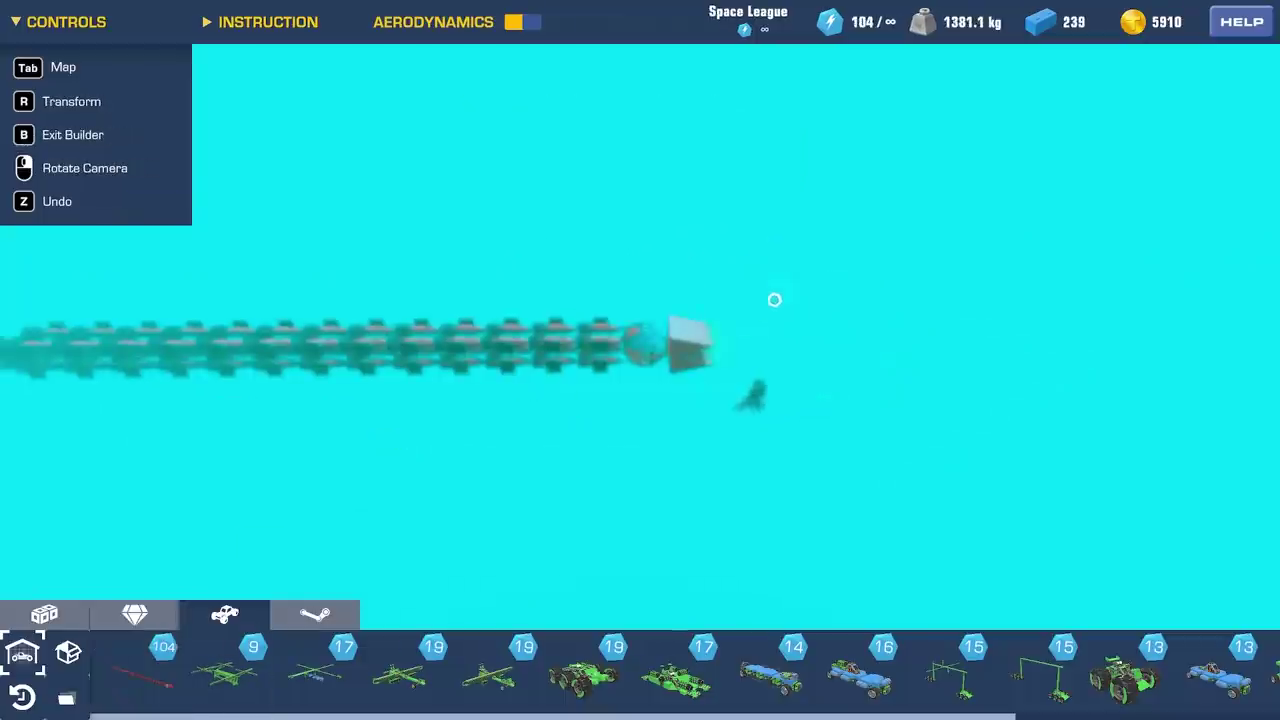
{"action": "left_click", "coordinate": [667, 383]}
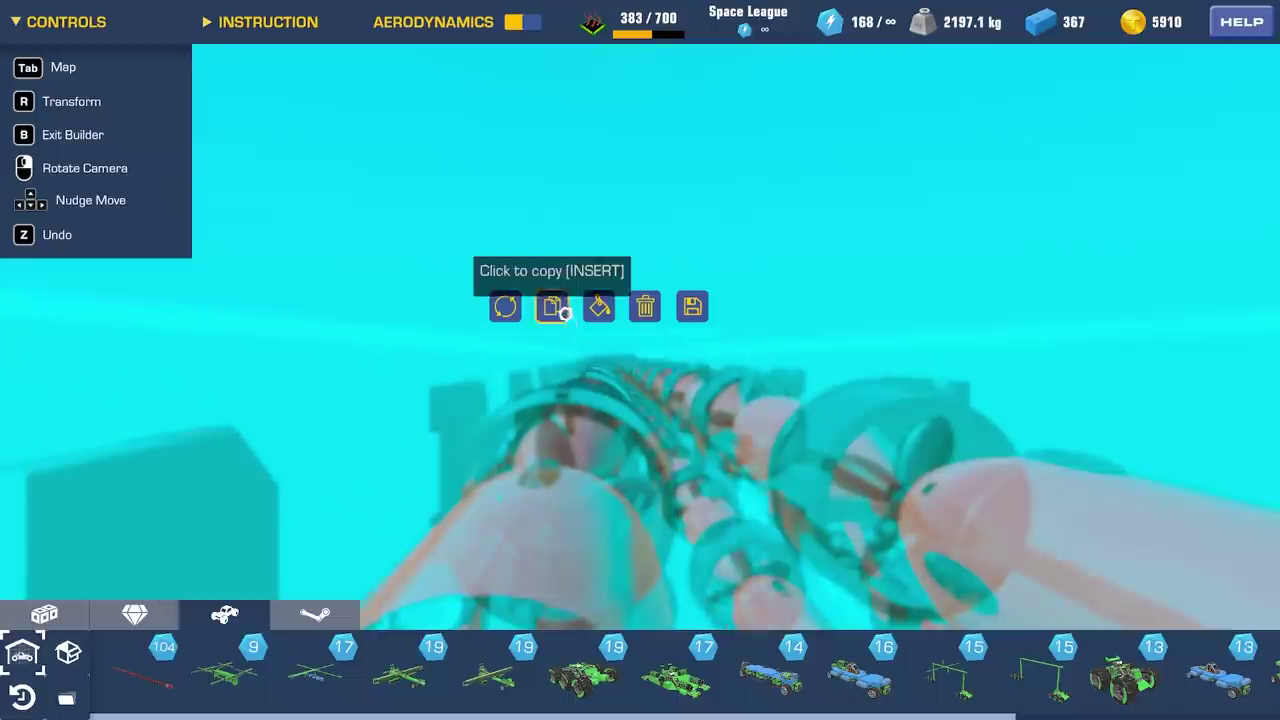
{"action": "left_click", "coordinate": [565, 313]}
{"action": "left_click", "coordinate": [694, 377]}
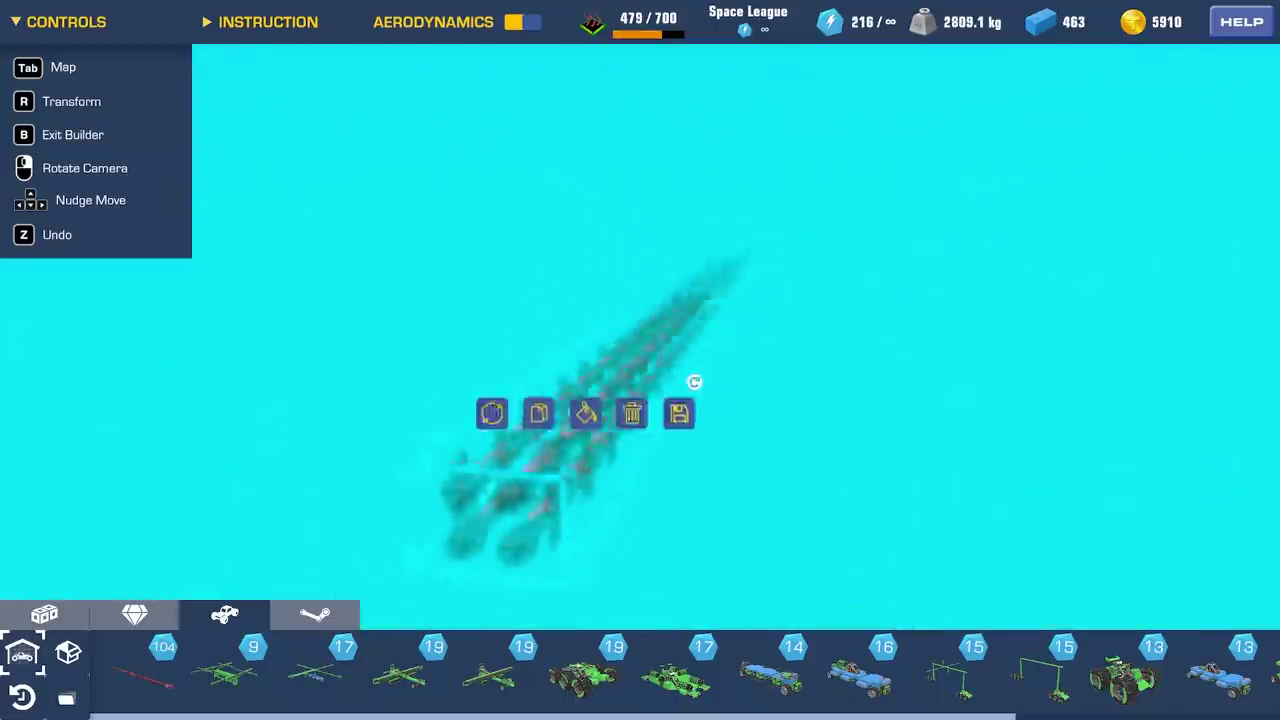
{"action": "left_click", "coordinate": [660, 333]}
{"action": "left_click_drag", "start_coordinate": [660, 333], "coordinate": [665, 89]}
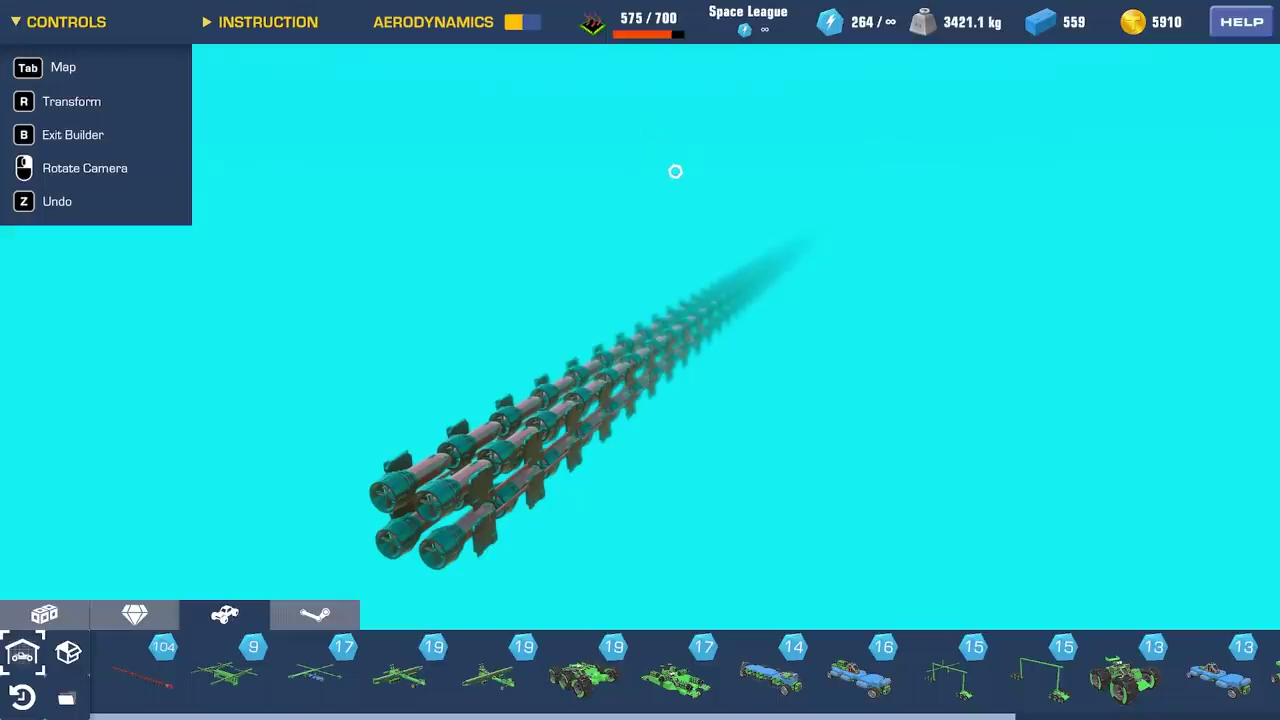
Step: Drive the bundled craft past 600 mph, then return to the builder at 671 blocks
{"action": "key", "text": "b"}
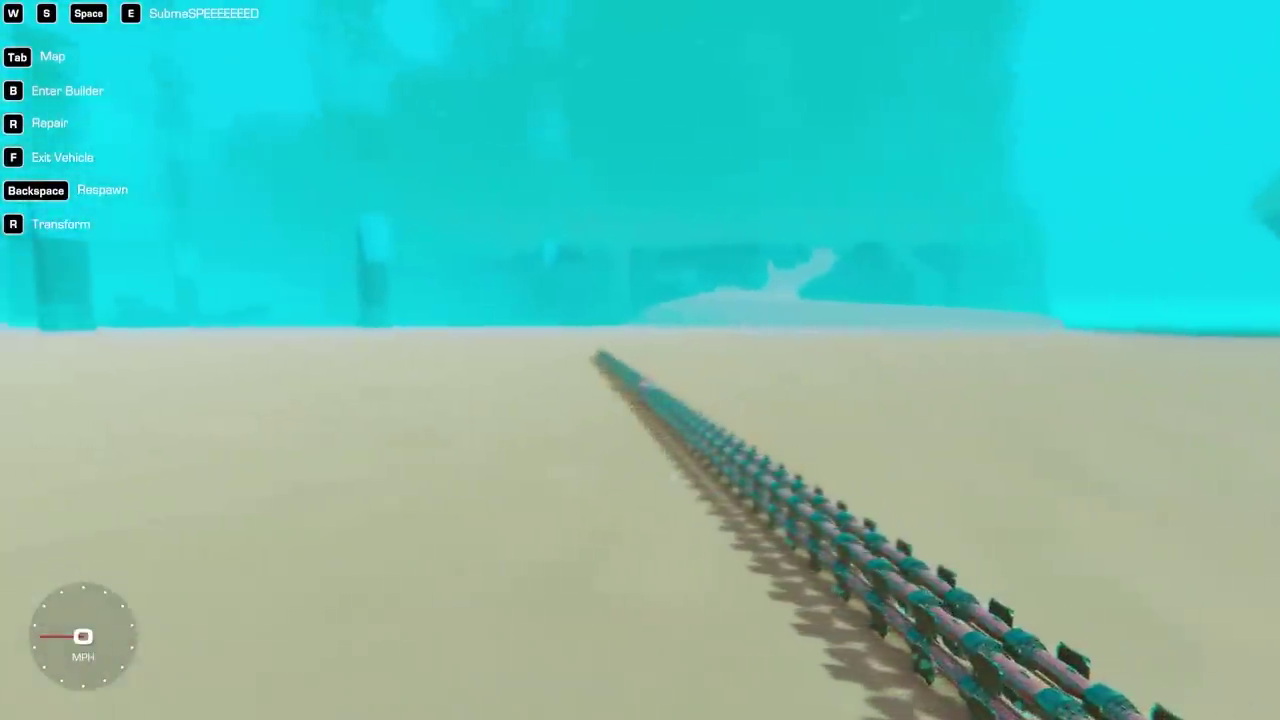
{"action": "key", "text": "w"}
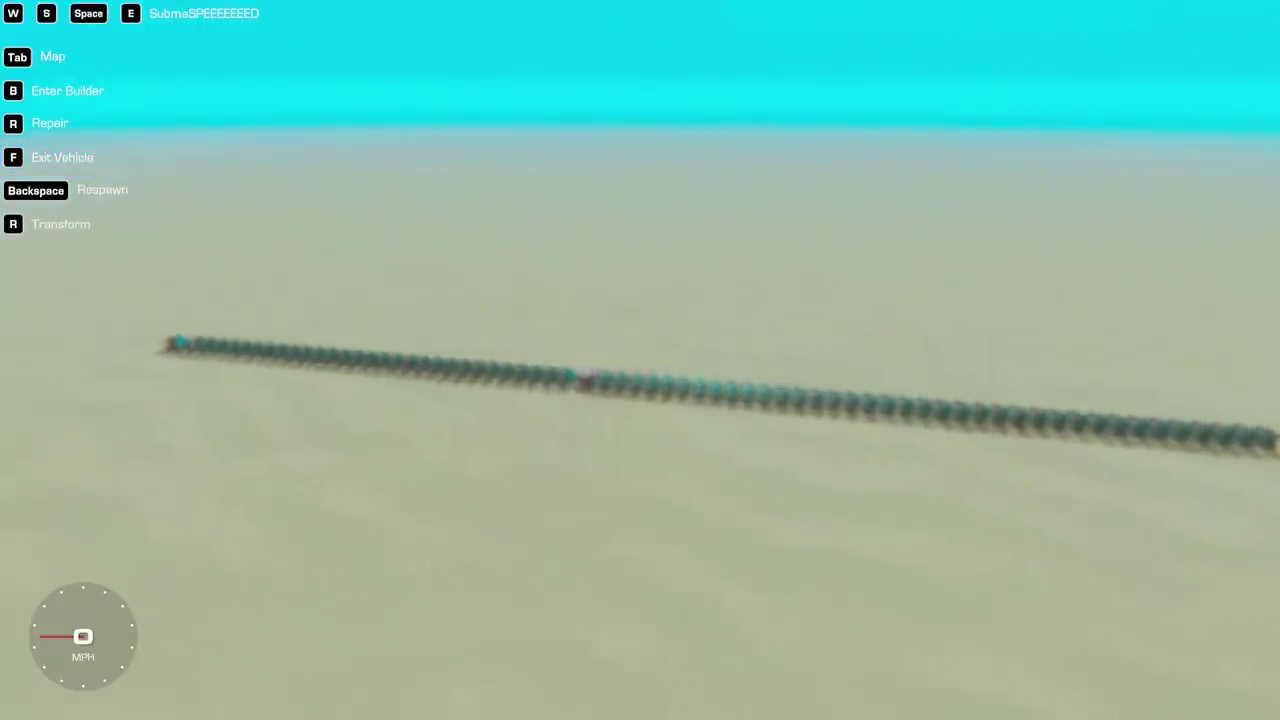
{"action": "key", "text": "b"}
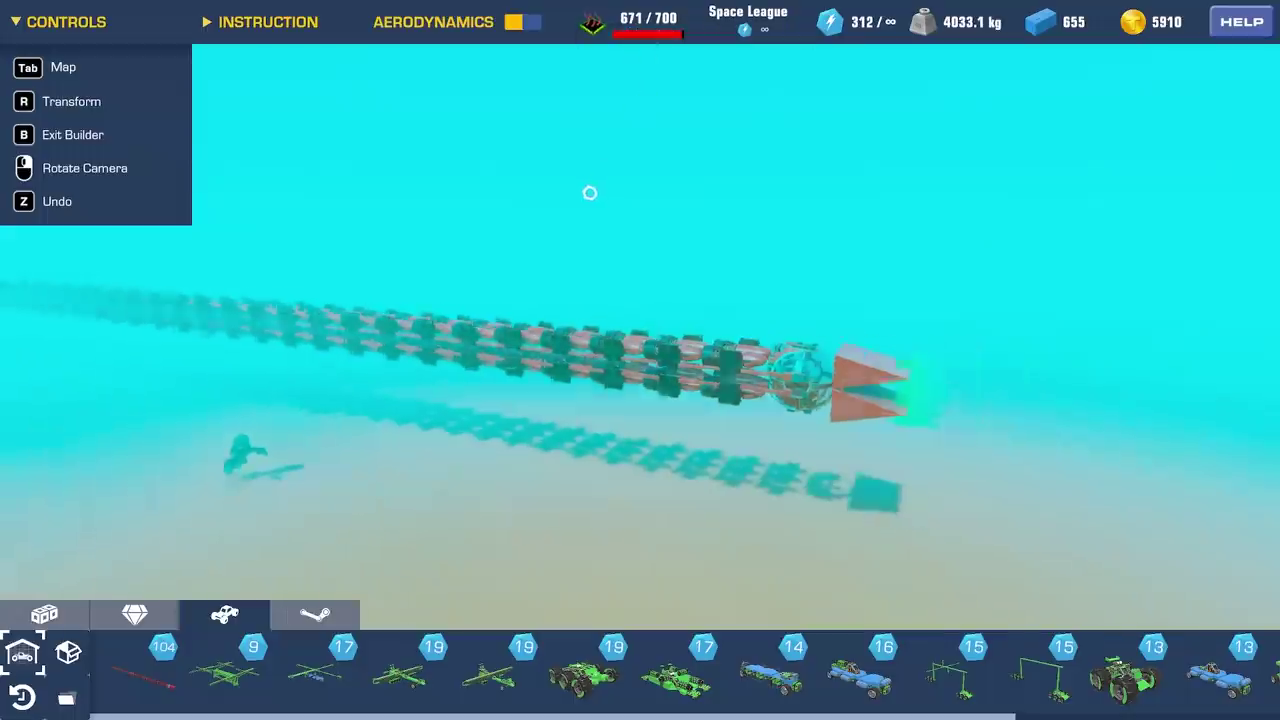
Step: Copy the front propeller groups onto the front end to reach 683 blocks, then exit the builder
{"action": "left_click", "coordinate": [100, 300]}
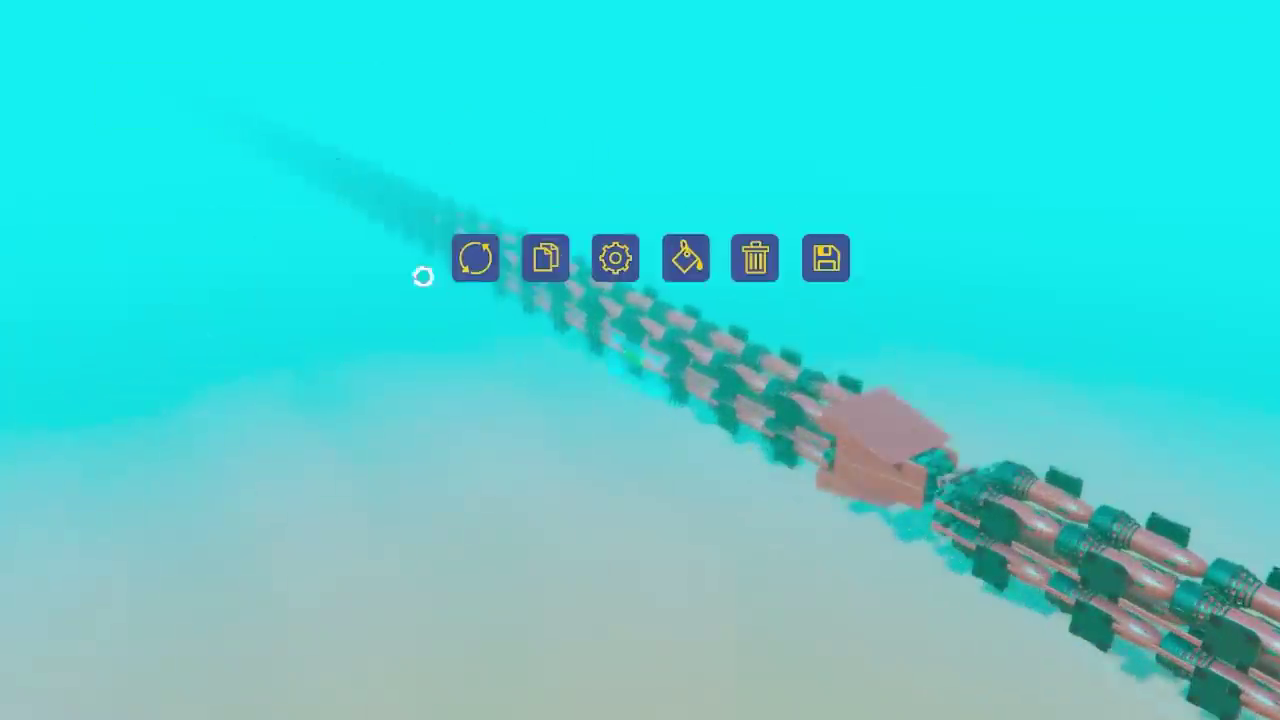
{"action": "left_click", "coordinate": [391, 331]}
{"action": "left_click_drag", "start_coordinate": [391, 331], "coordinate": [502, 457]}
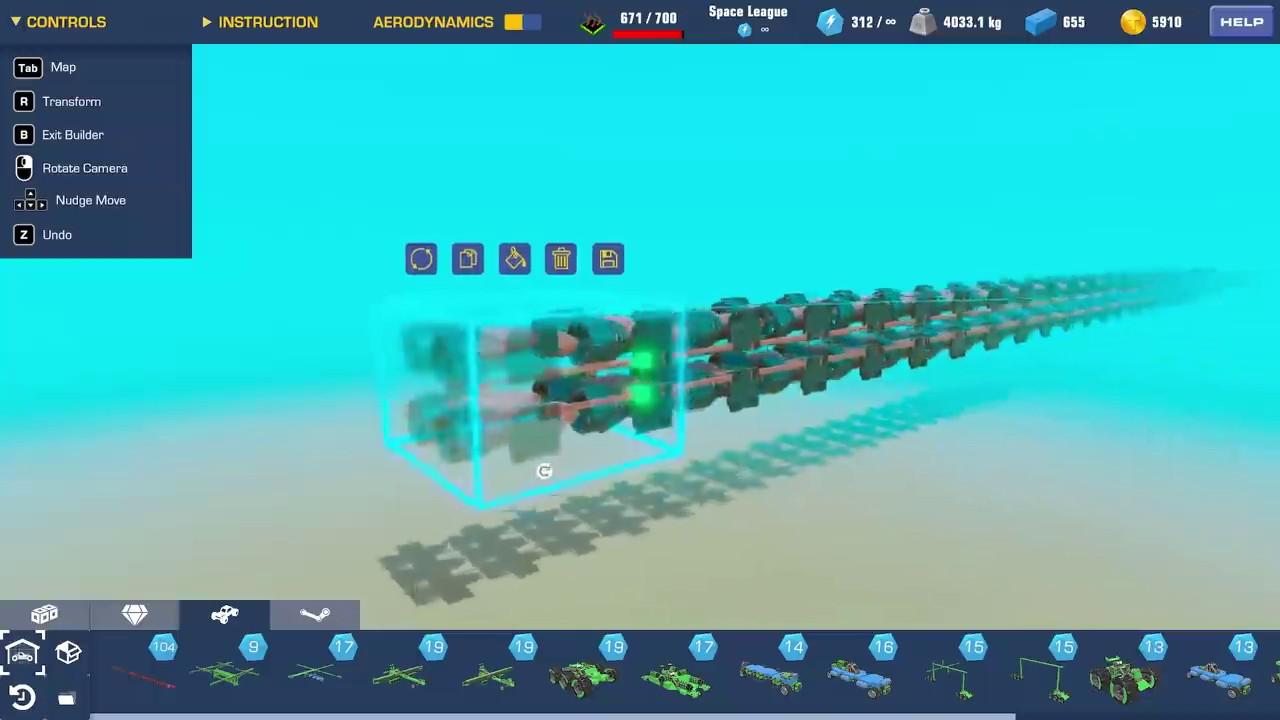
{"action": "left_click", "coordinate": [502, 304]}
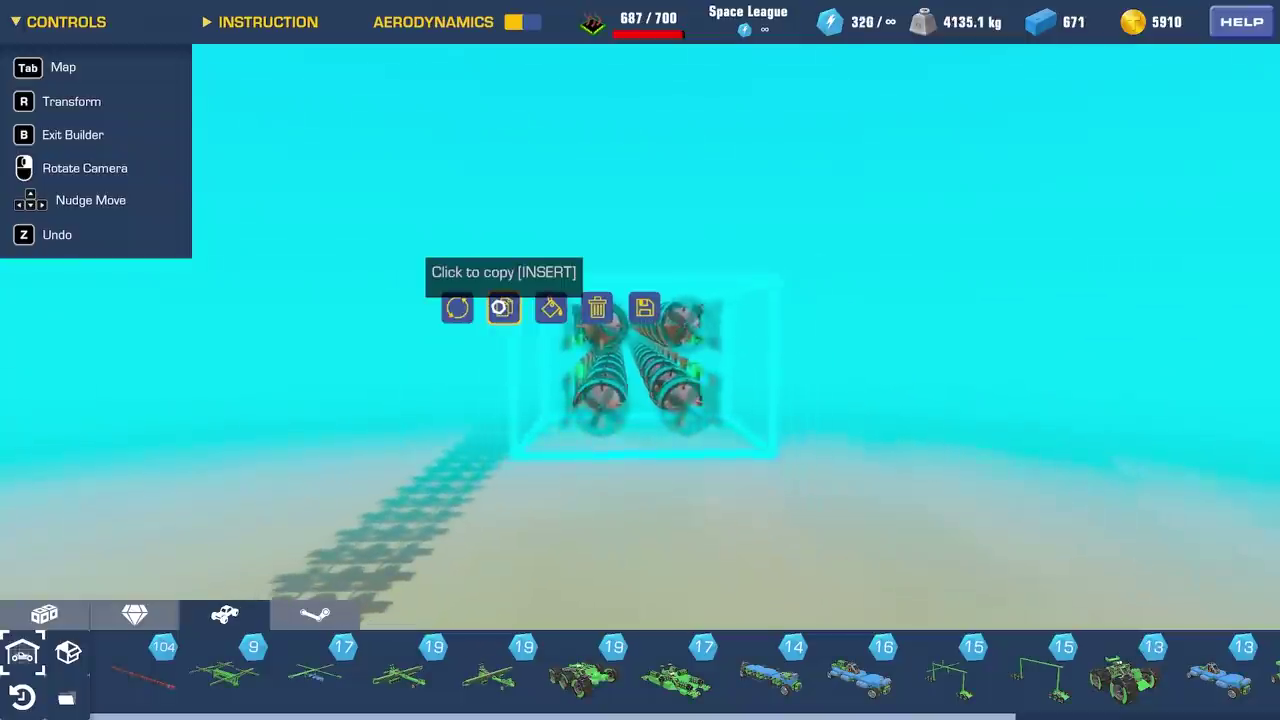
{"action": "left_click", "coordinate": [501, 308]}
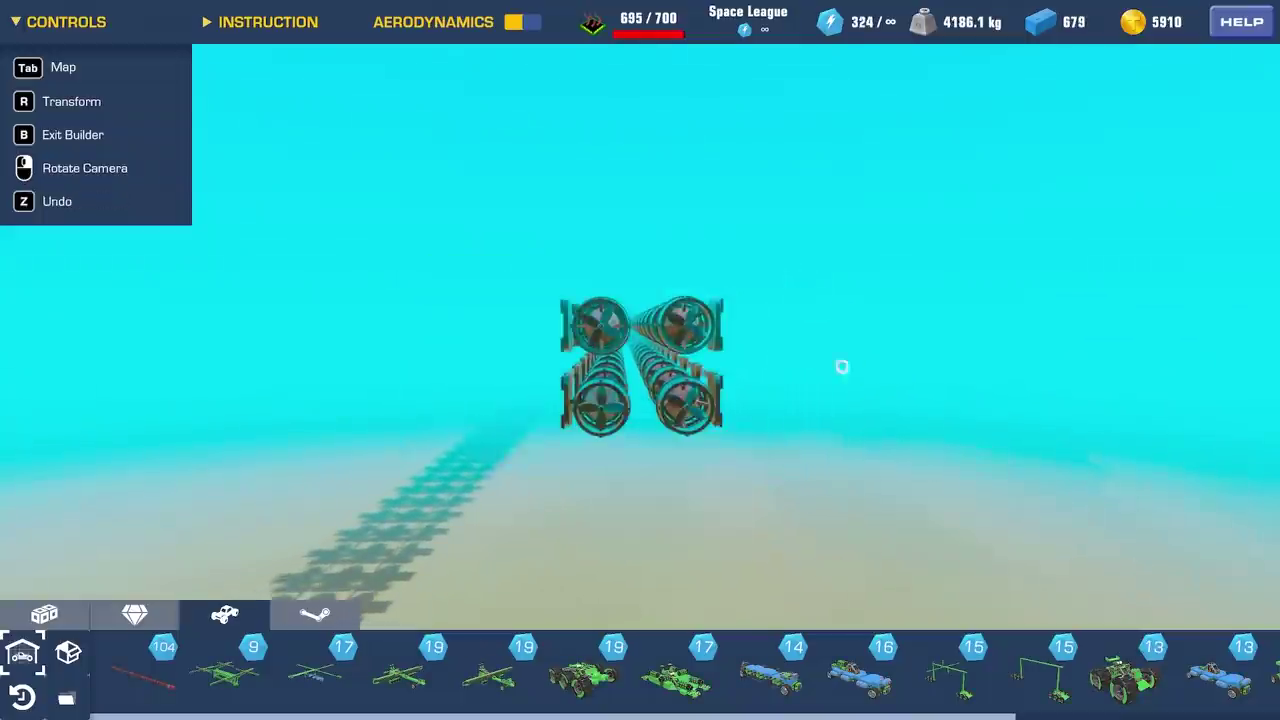
{"action": "left_click", "coordinate": [588, 360]}
{"action": "left_click", "coordinate": [557, 252]}
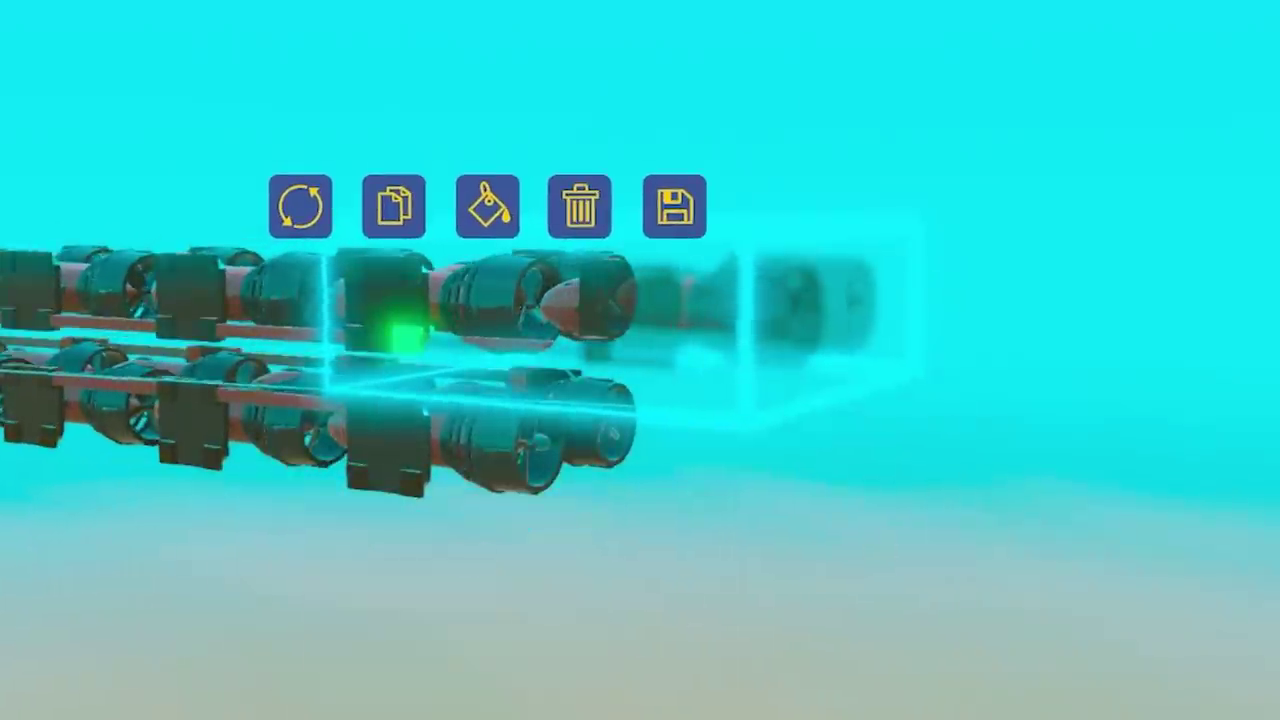
{"action": "left_click", "coordinate": [780, 300]}
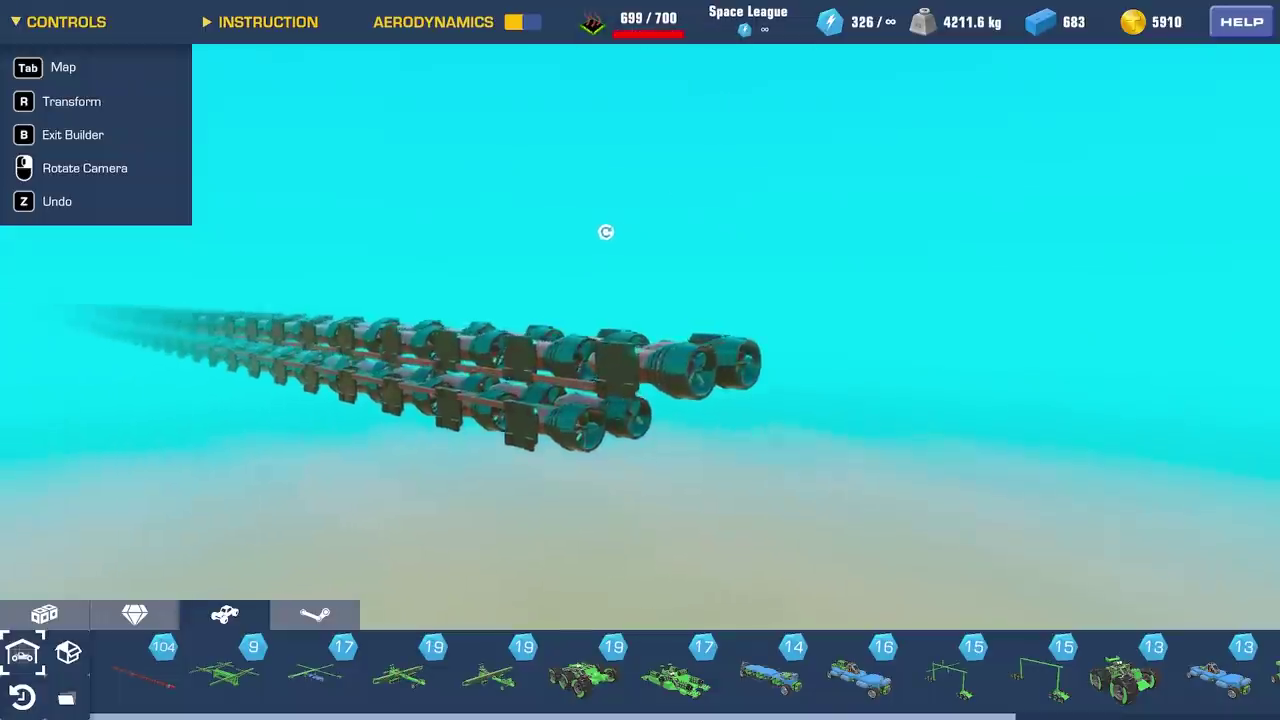
{"action": "key", "text": "b"}
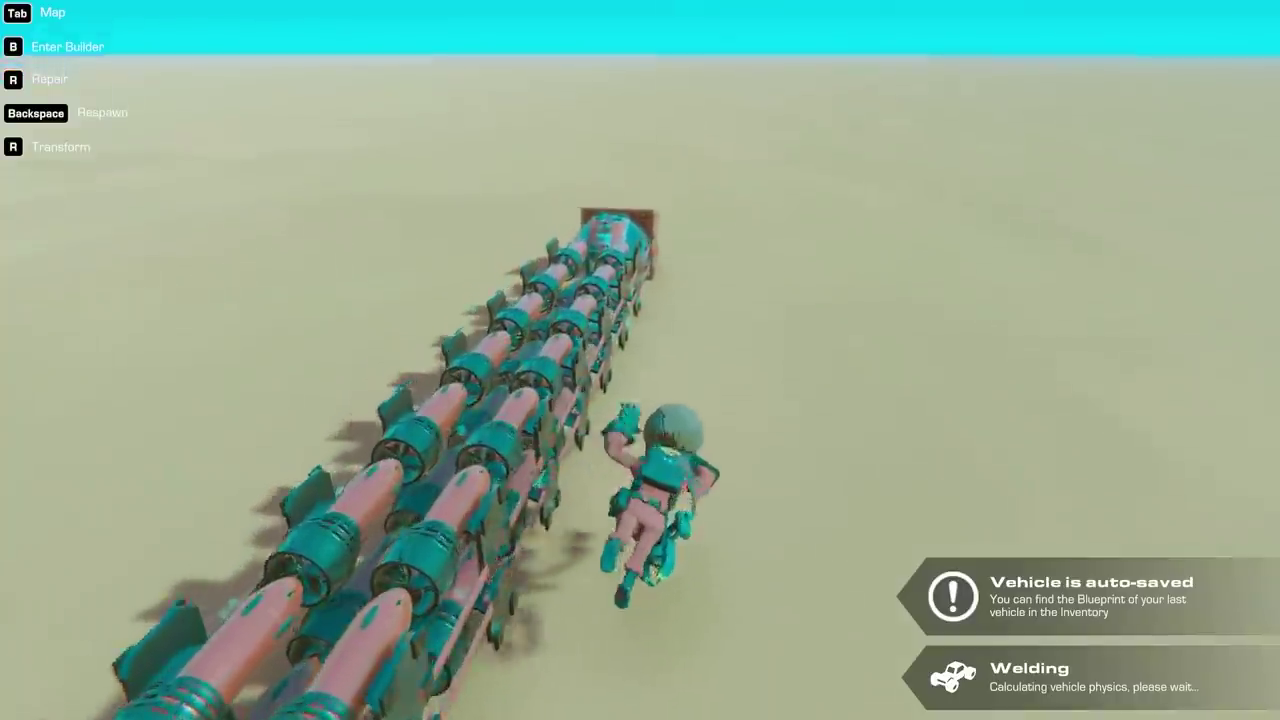
Step: Board the 683-block submarine, speed-test it along the seabed, and return to the builder
{"action": "key", "text": "f"}
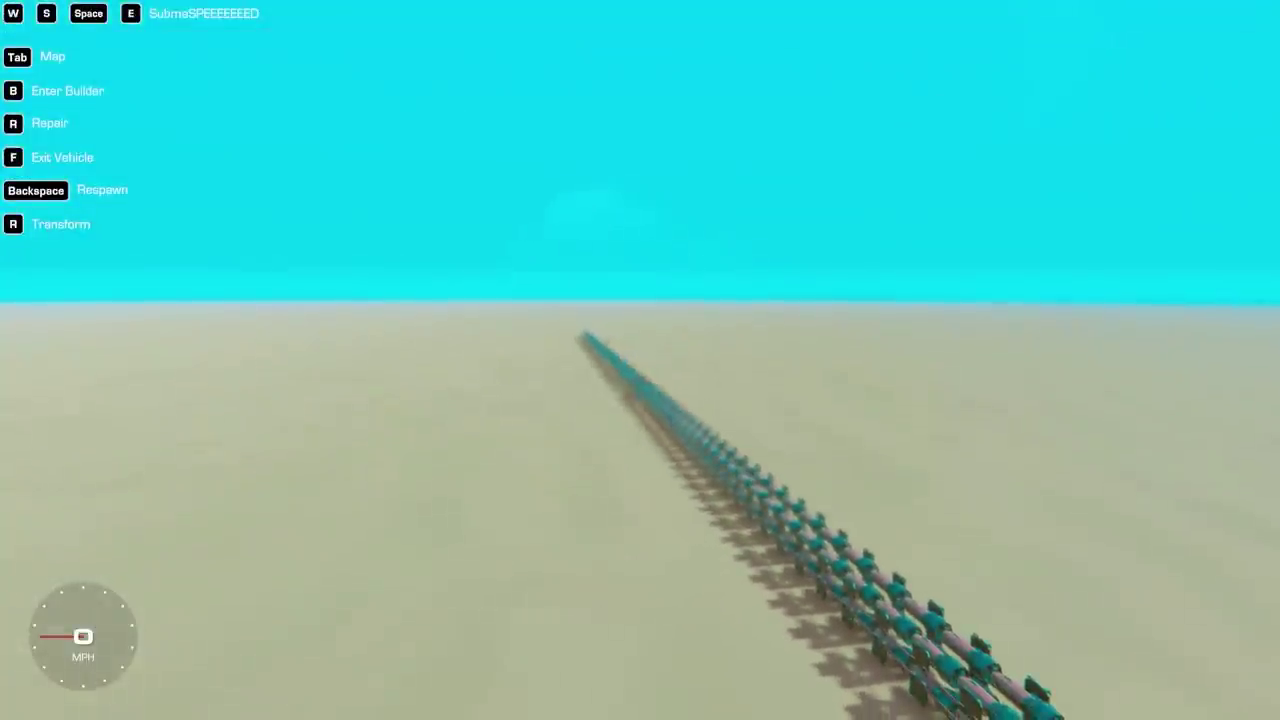
{"action": "key", "text": "w"}
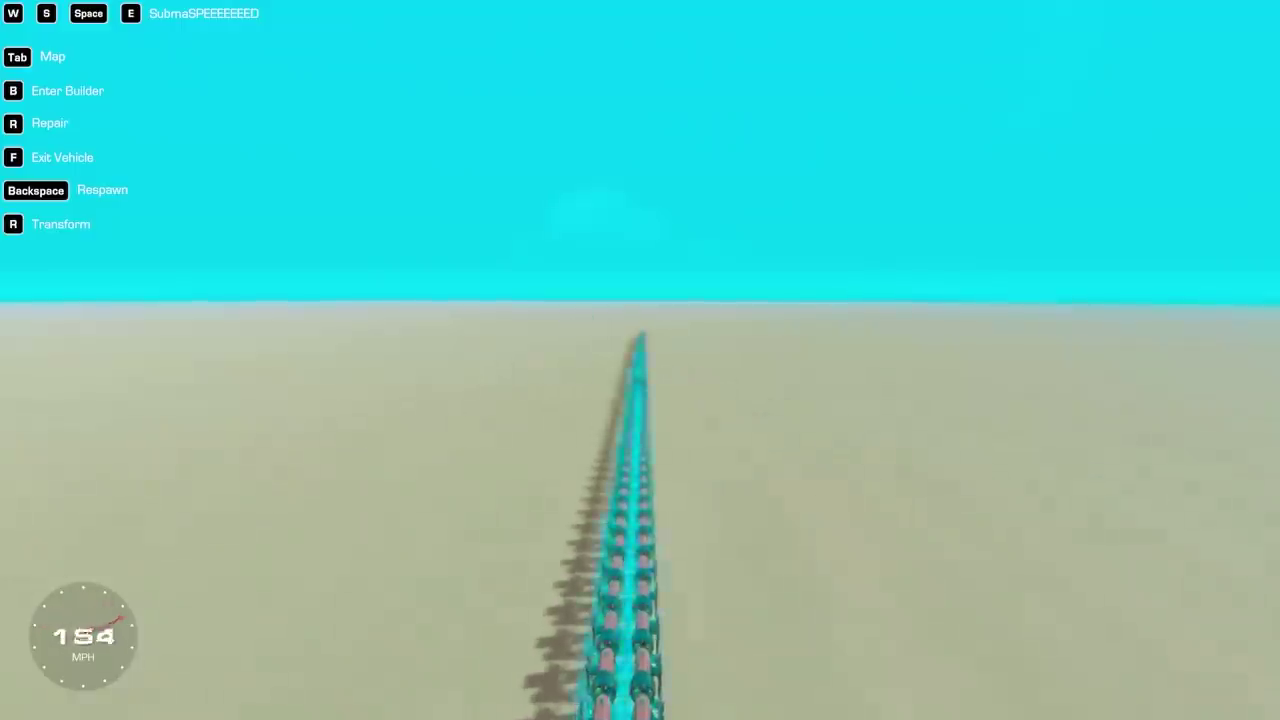
{"action": "key", "text": "e"}
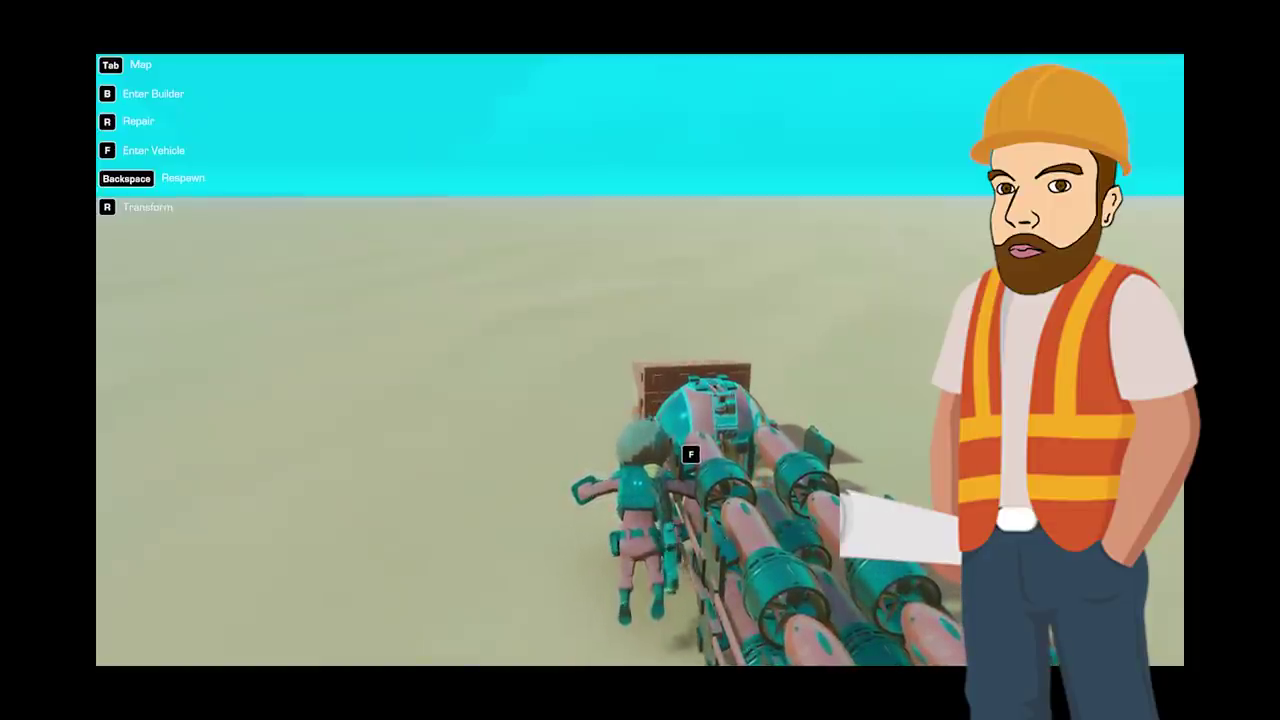
{"action": "key", "text": "f"}
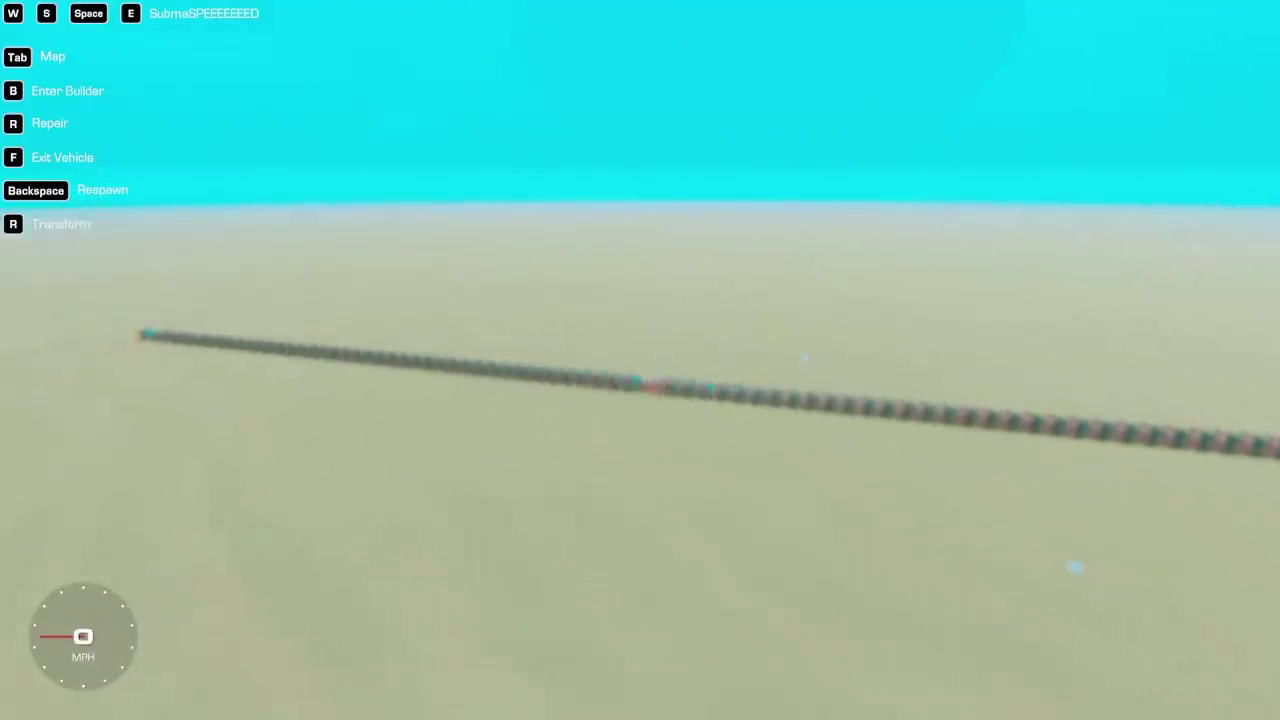
{"action": "key", "text": "b"}
Step: Delete the faulty connector part in the middle of the submarine
{"action": "left_click", "coordinate": [385, 125]}
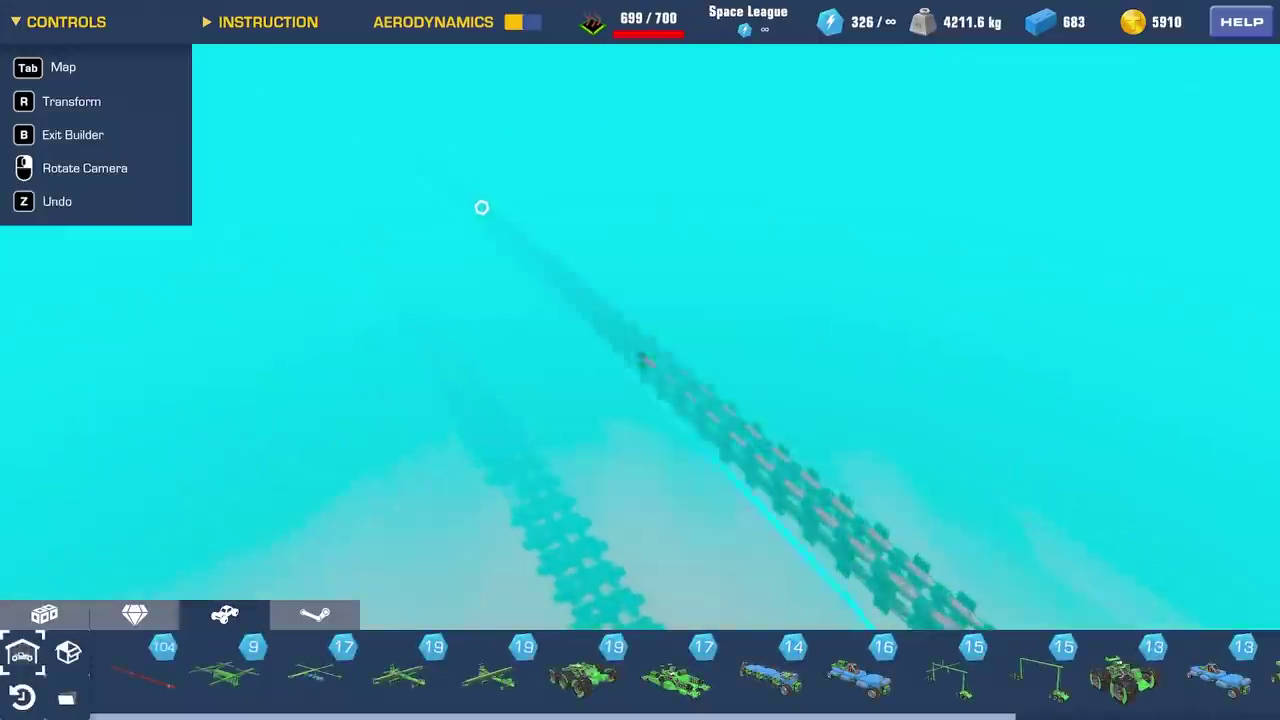
{"action": "left_click", "coordinate": [643, 366]}
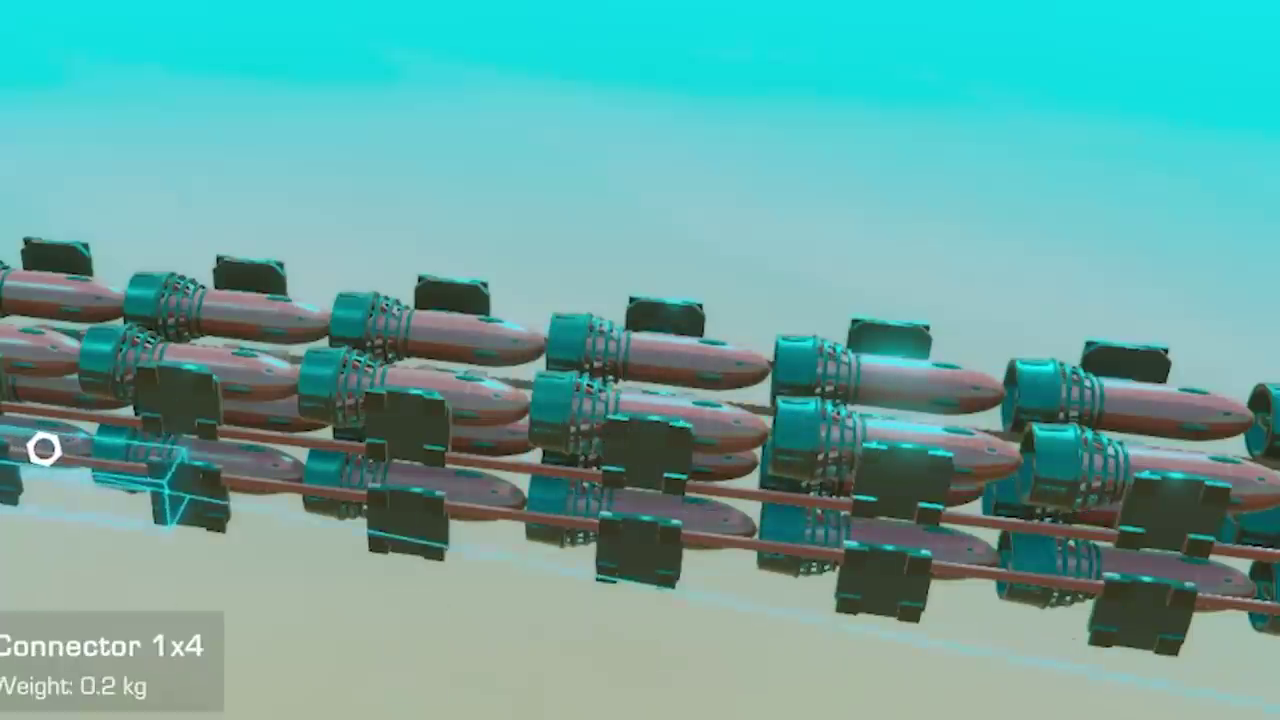
{"action": "key", "text": "a"}
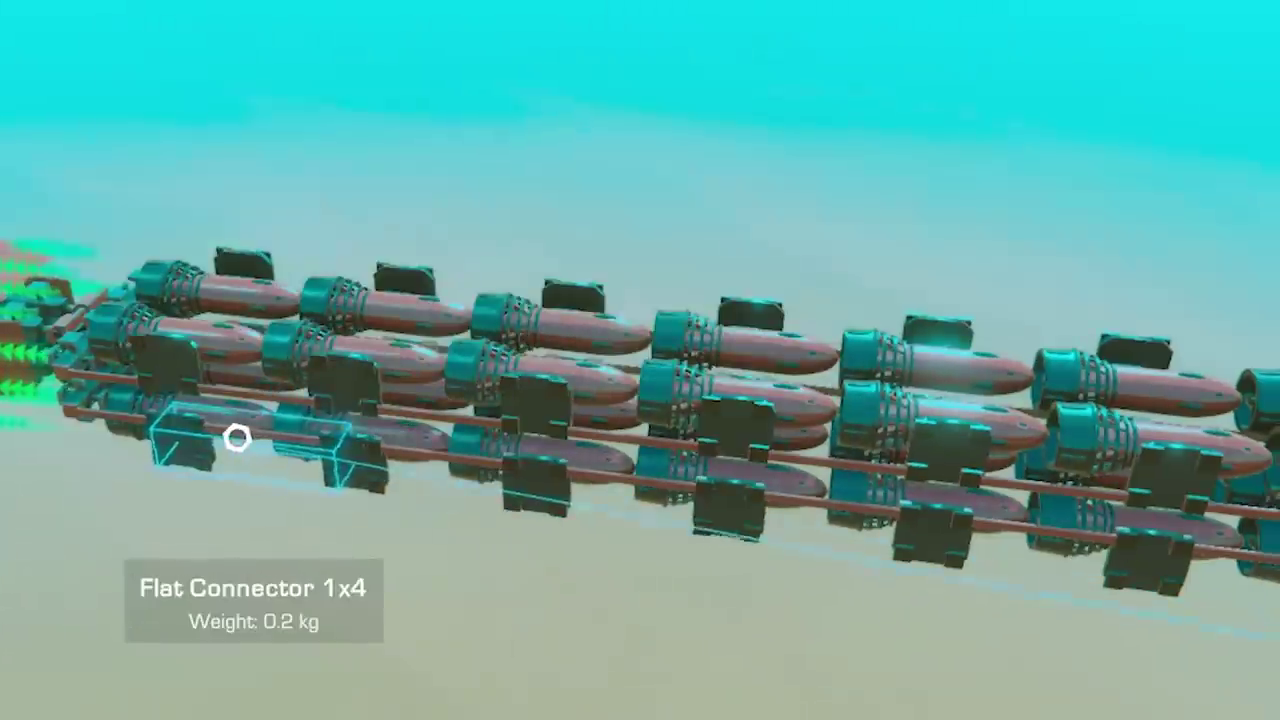
{"action": "left_click", "coordinate": [230, 425]}
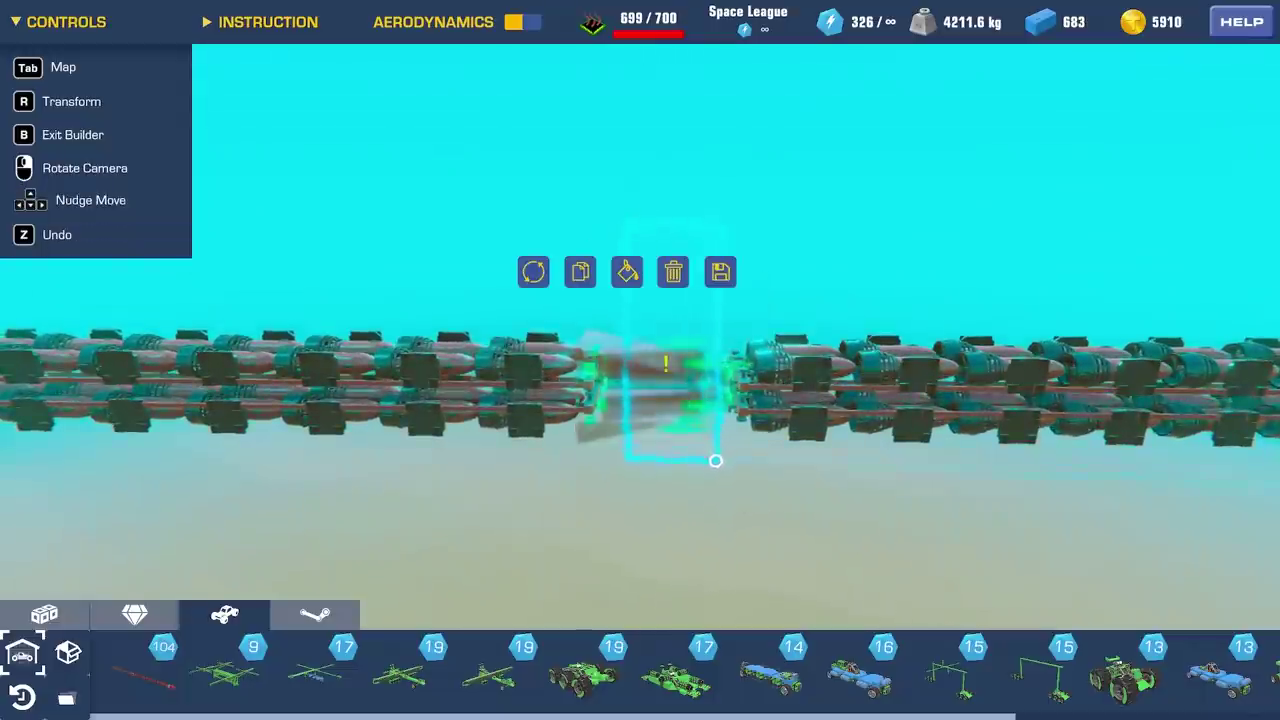
{"action": "key", "text": "Delete"}
Step: Place three copies of the front propeller group onto the submarine
{"action": "left_click", "coordinate": [590, 368]}
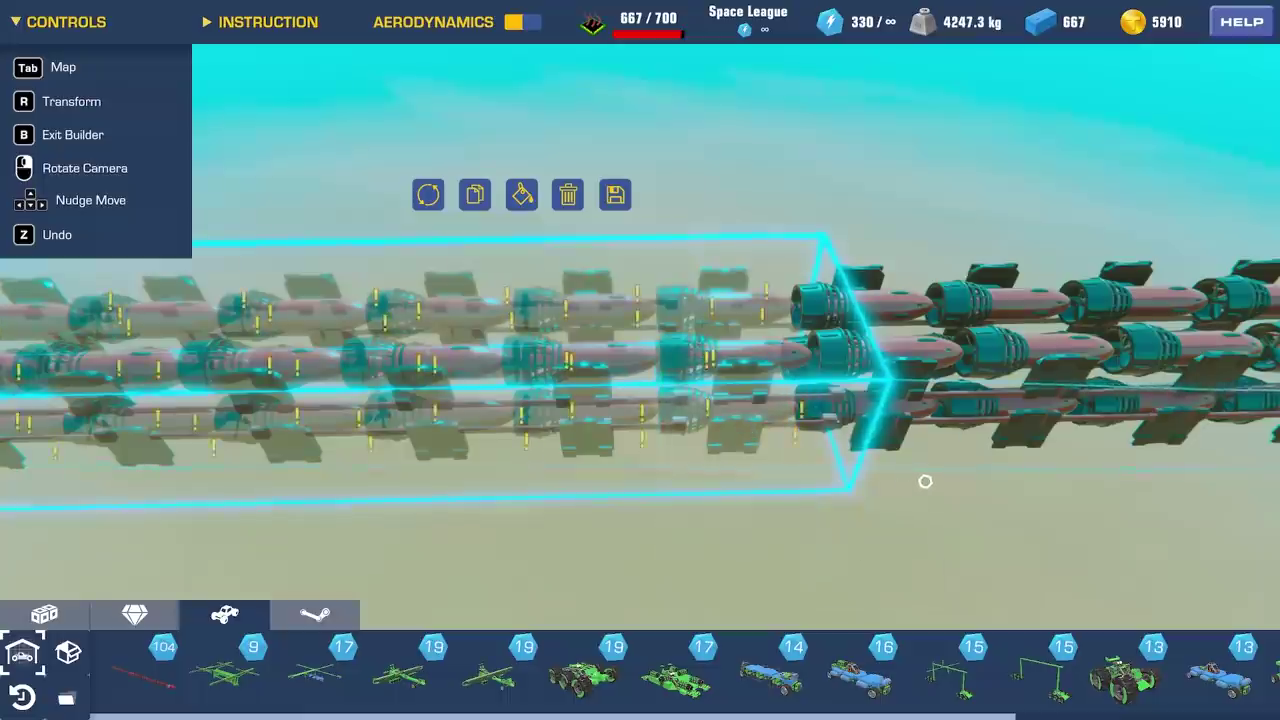
{"action": "left_click_drag", "start_coordinate": [924, 480], "coordinate": [540, 438]}
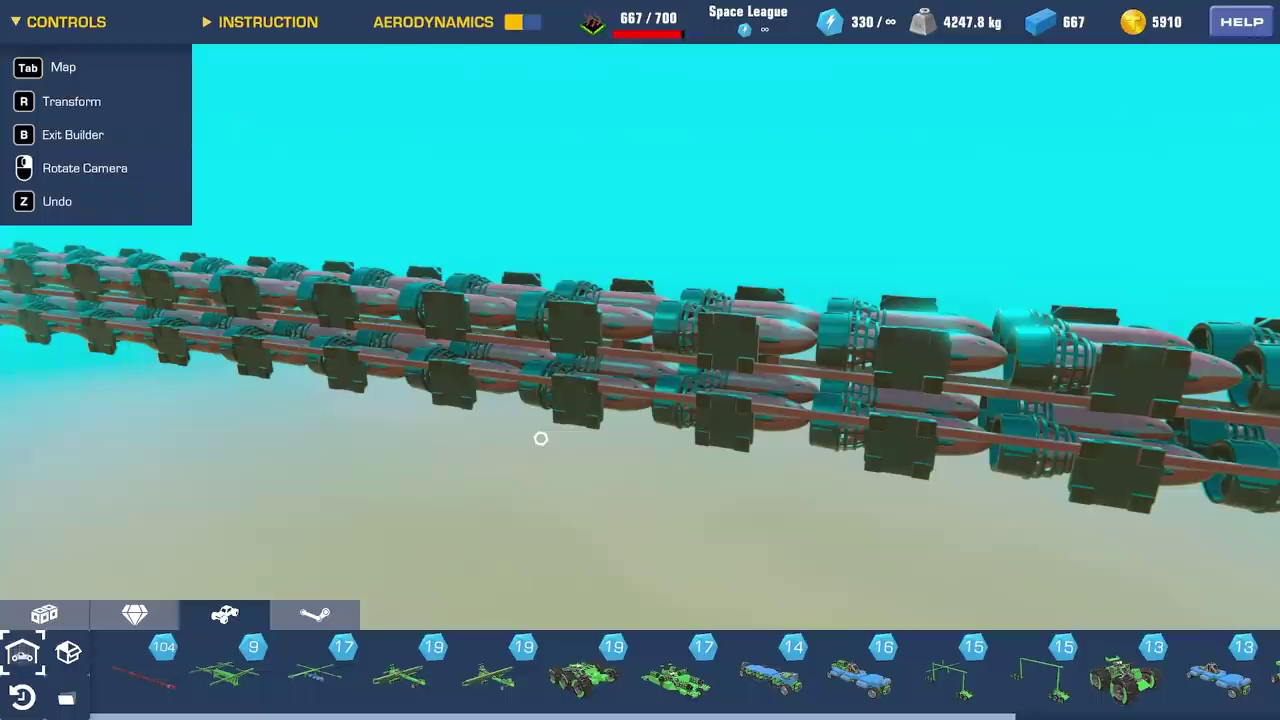
{"action": "scroll", "coordinate": [639, 116], "scroll_direction": "down", "scroll_amount": 2}
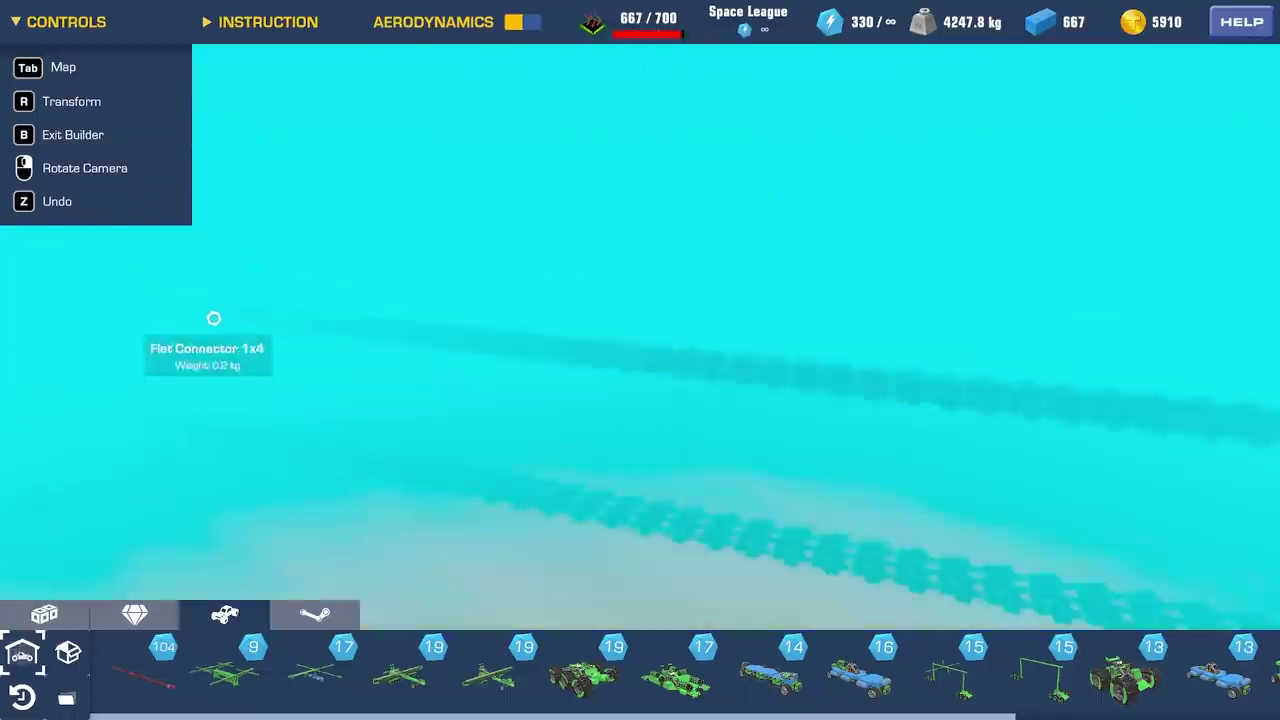
{"action": "left_click", "coordinate": [320, 333]}
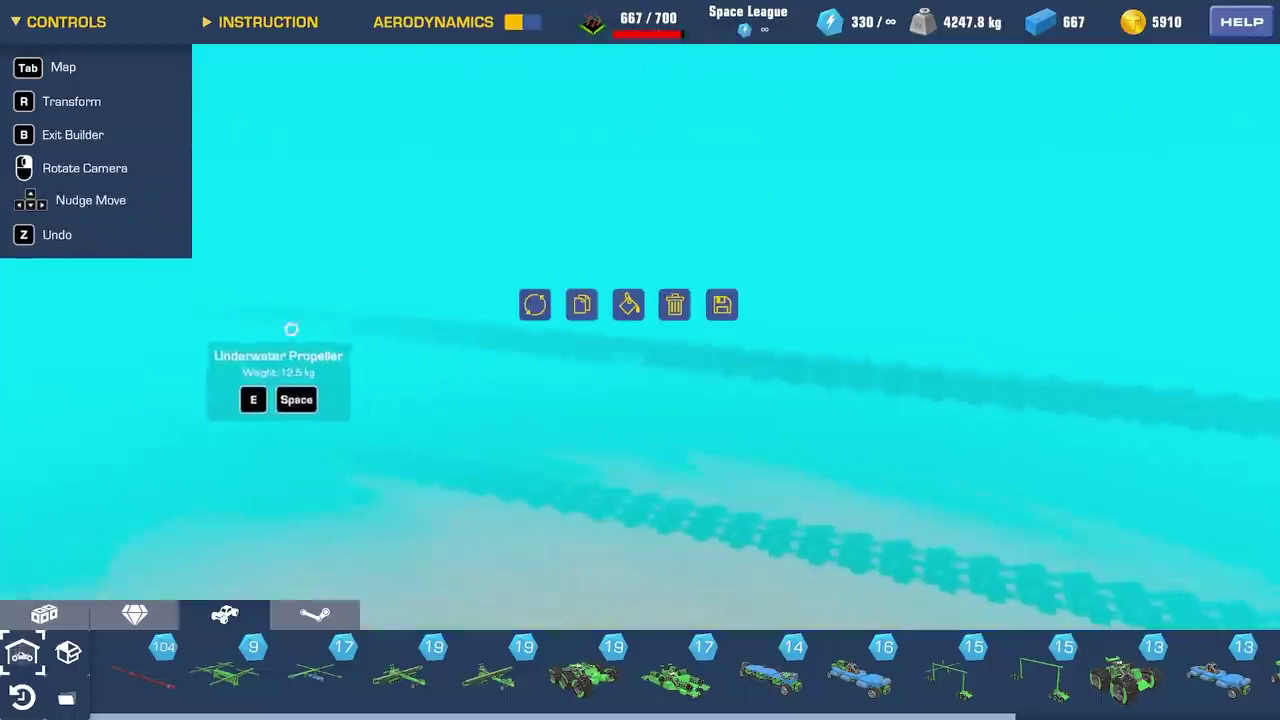
{"action": "scroll", "coordinate": [500, 300], "scroll_direction": "up", "scroll_amount": 3}
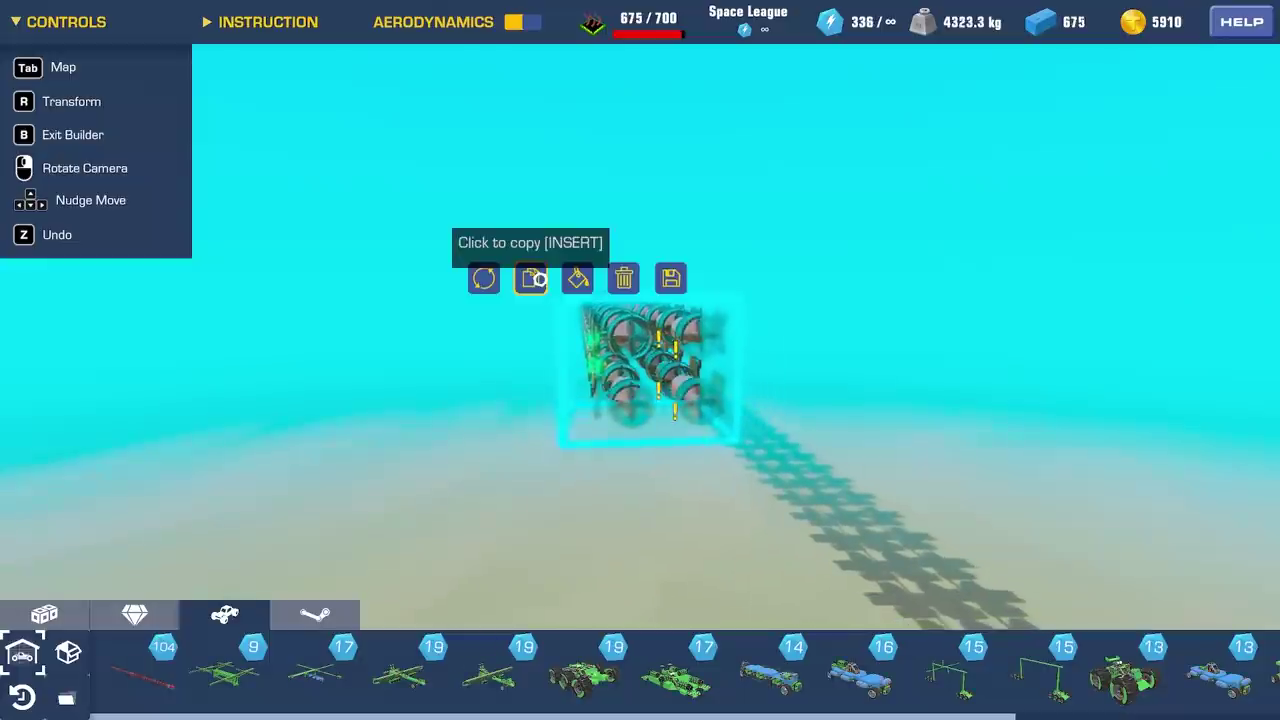
{"action": "left_click", "coordinate": [535, 280]}
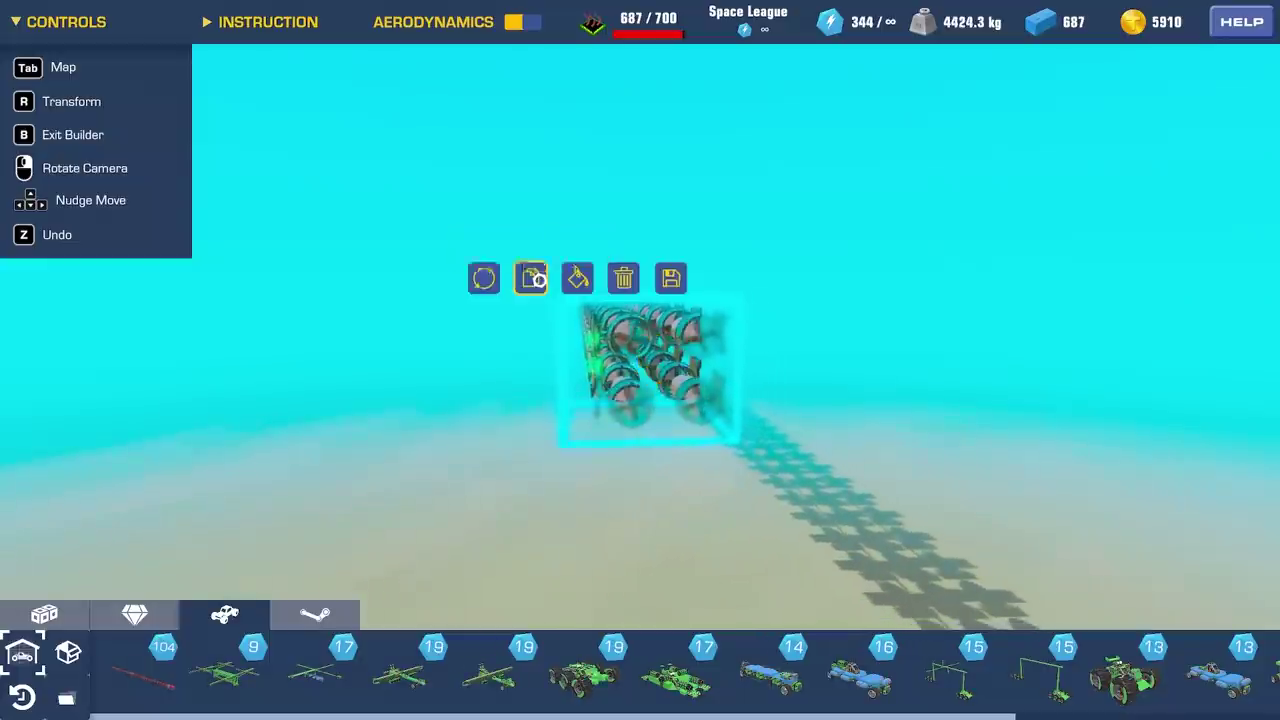
{"action": "left_click", "coordinate": [538, 280]}
{"action": "left_click", "coordinate": [538, 280]}
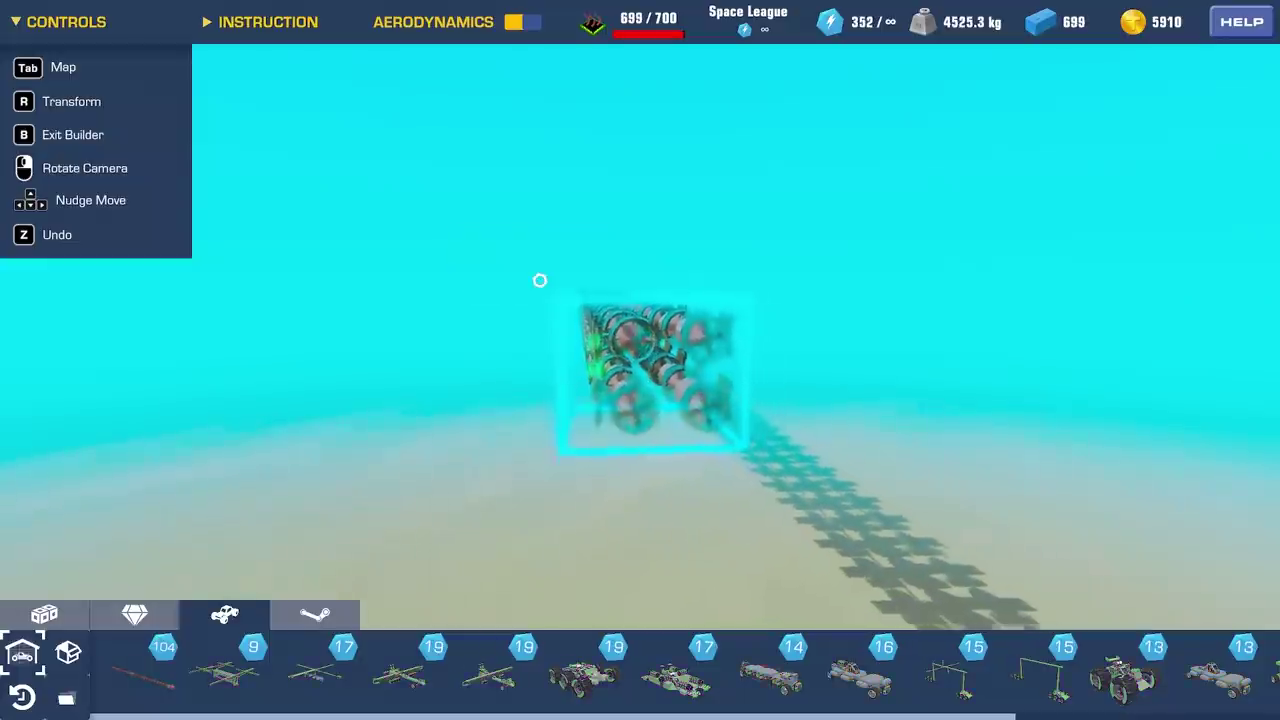
{"action": "right_click", "coordinate": [476, 363]}
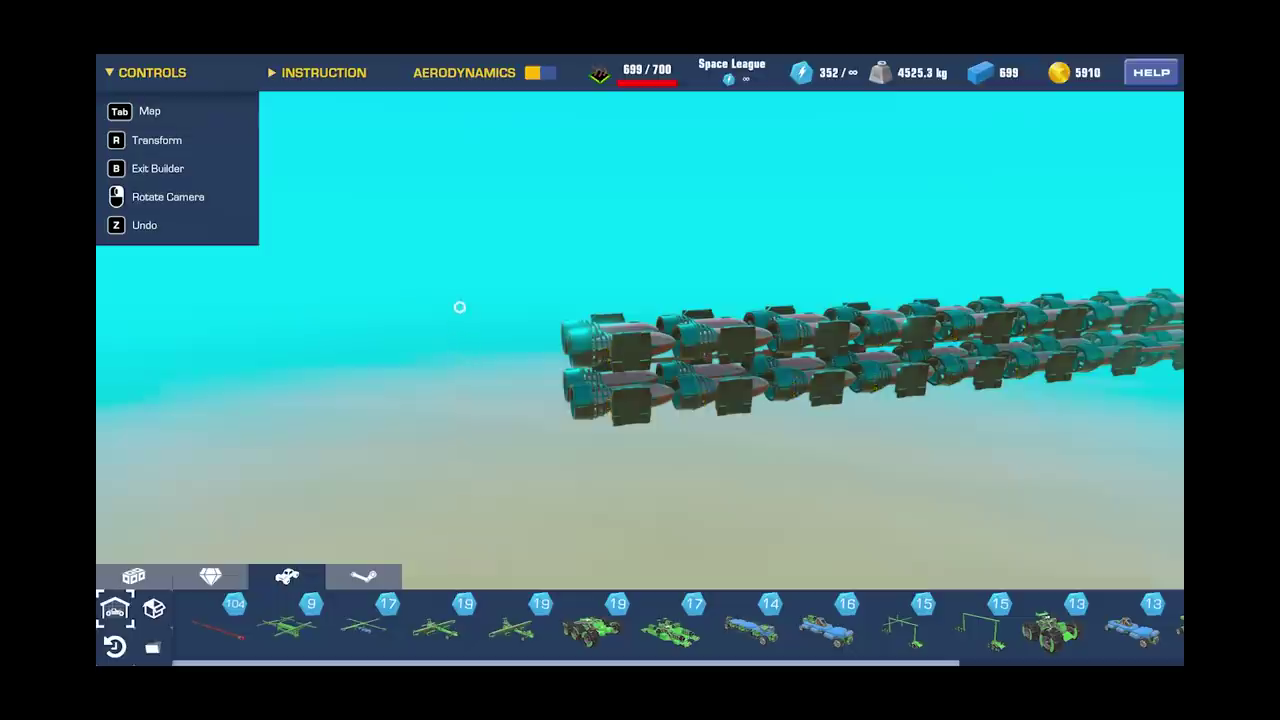
Step: Move the distant engine group back onto the submarine, reaching 699 of 700 parts
{"action": "left_click", "coordinate": [459, 306]}
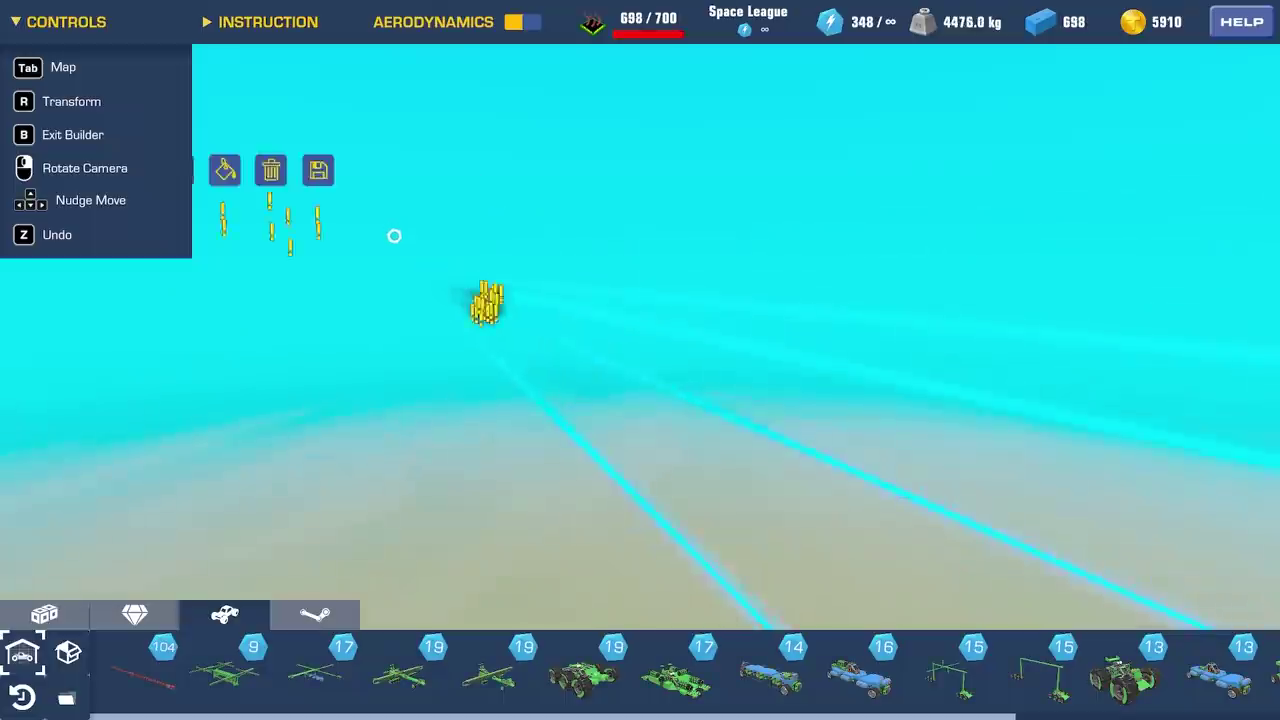
{"action": "mouse_move", "coordinate": [394, 236]}
{"action": "left_mouse_down"}
{"action": "mouse_move", "coordinate": [434, 286]}
{"action": "mouse_move", "coordinate": [428, 276]}
{"action": "left_mouse_up"}
{"action": "left_click", "coordinate": [315, 280]}
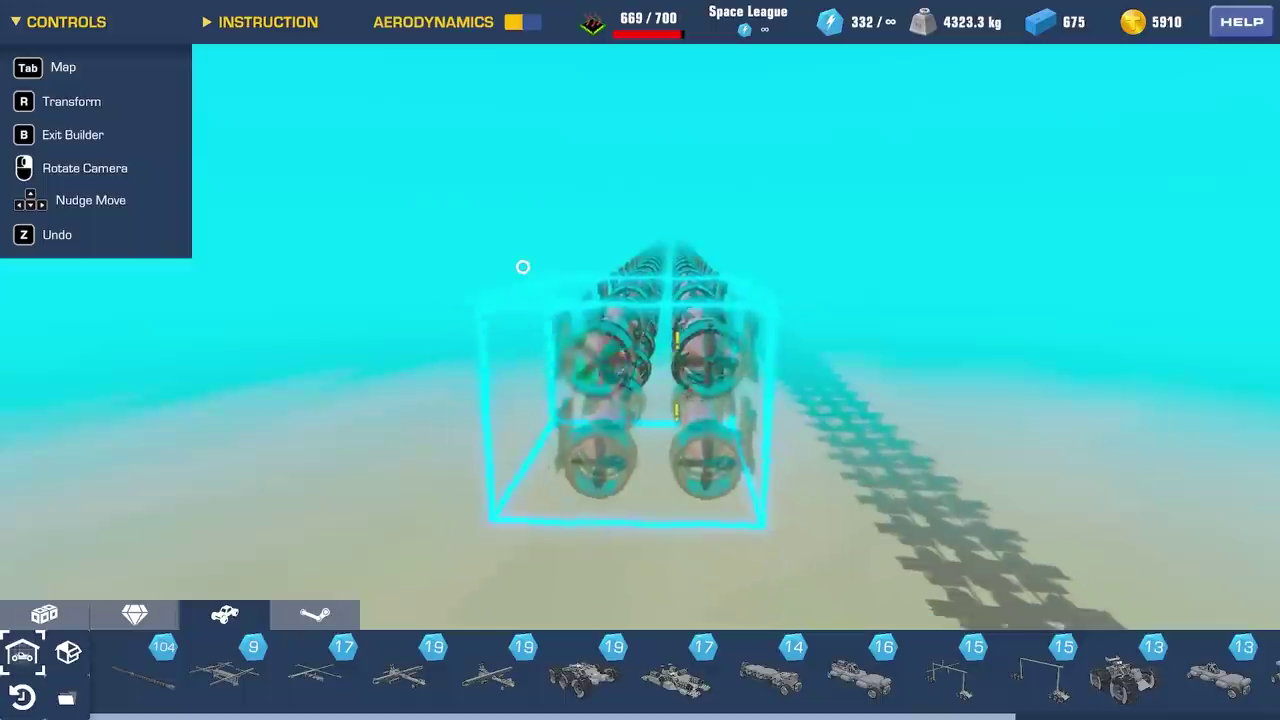
{"action": "left_click", "coordinate": [638, 302]}
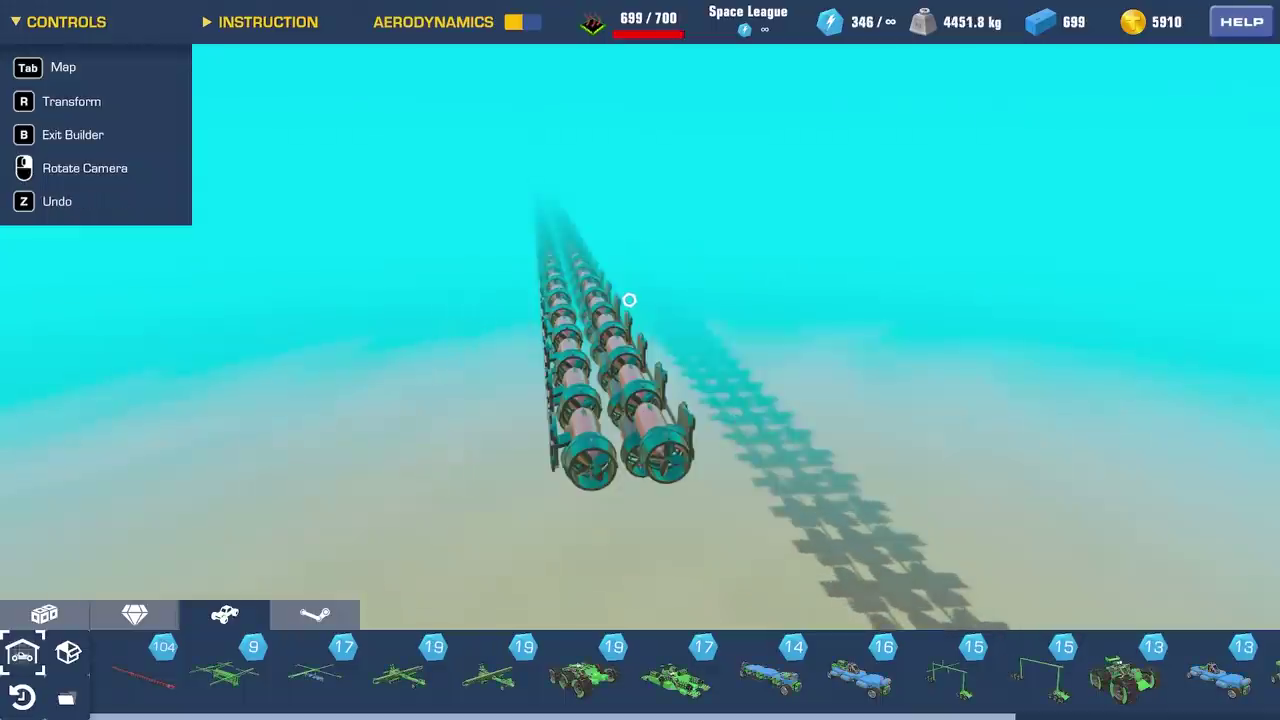
Step: Run the 699-part submarine at full power to about 903 mph until it breaks
{"action": "key", "text": "b"}
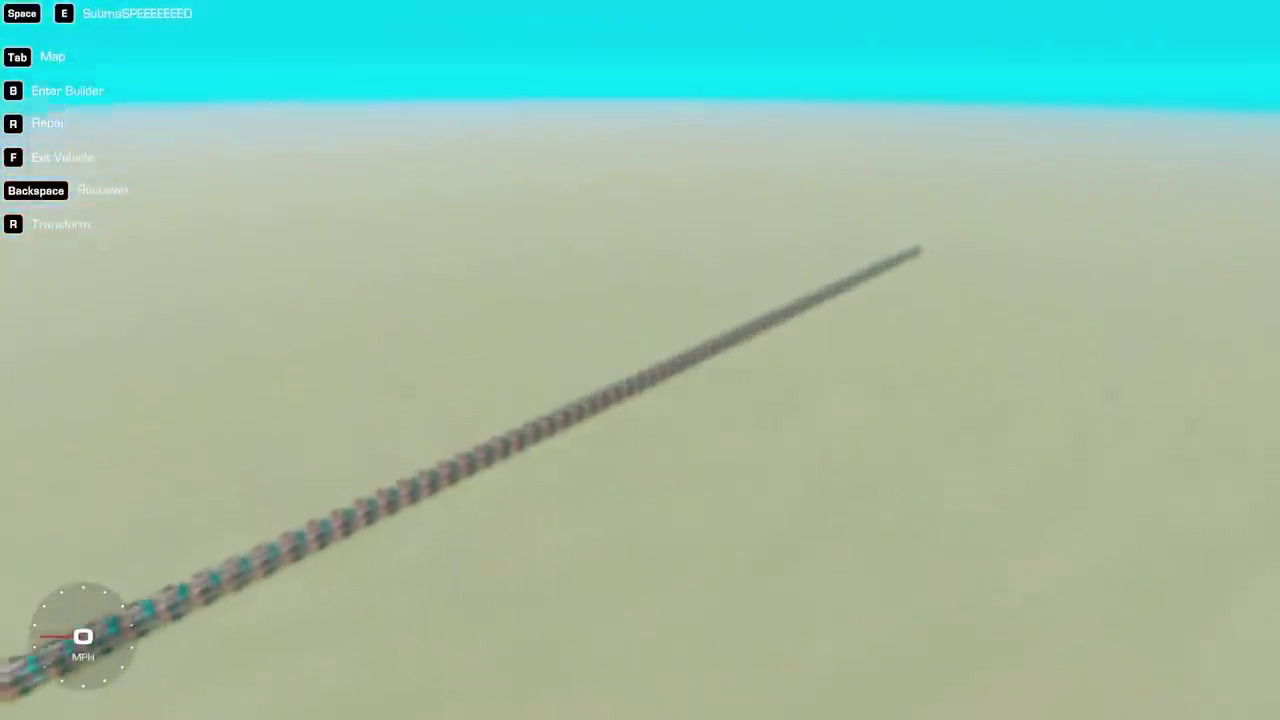
{"action": "key", "text": "e"}
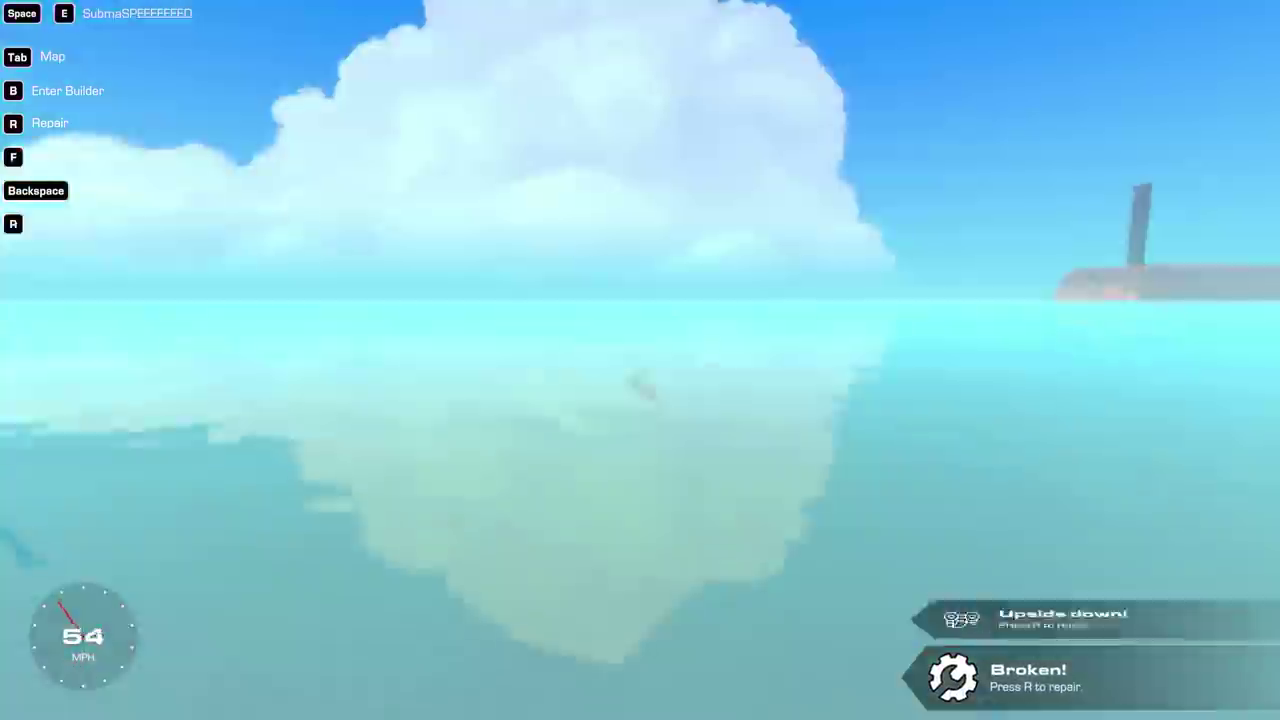
Step: Exit the wrecked submarine, swim along it, and climb back aboard
{"action": "key", "text": "f"}
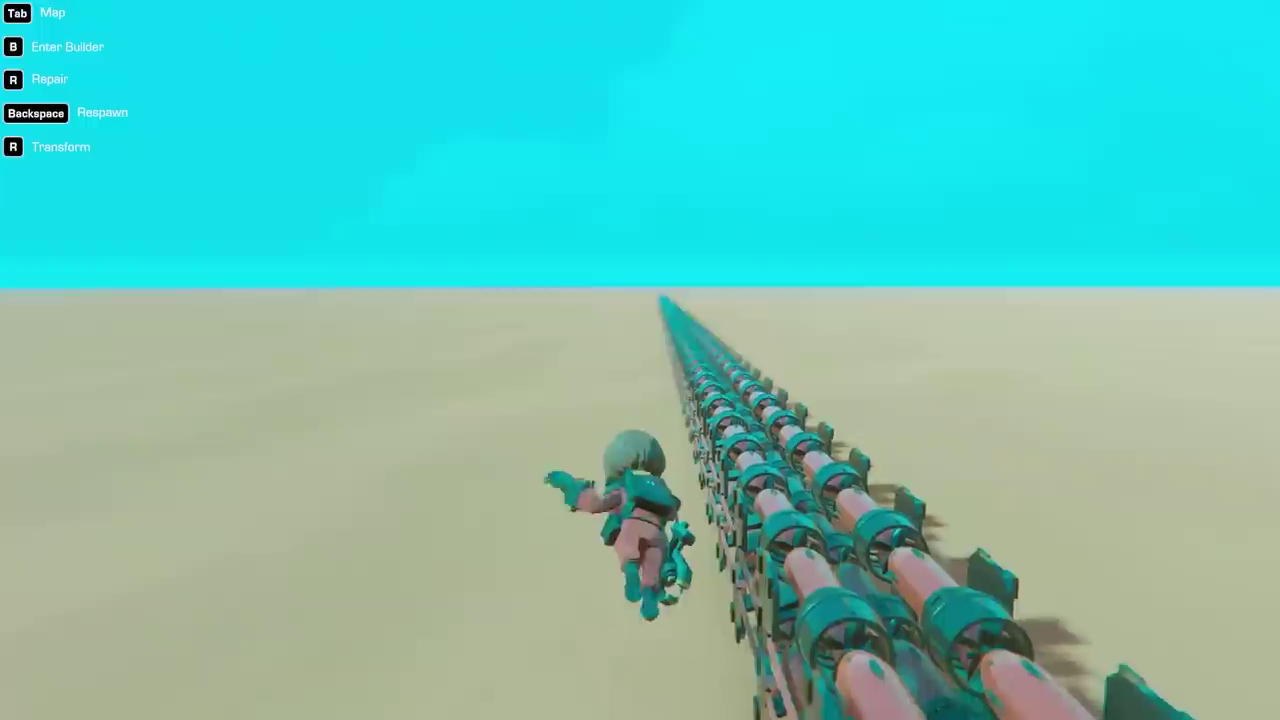
{"action": "key", "text": "w"}
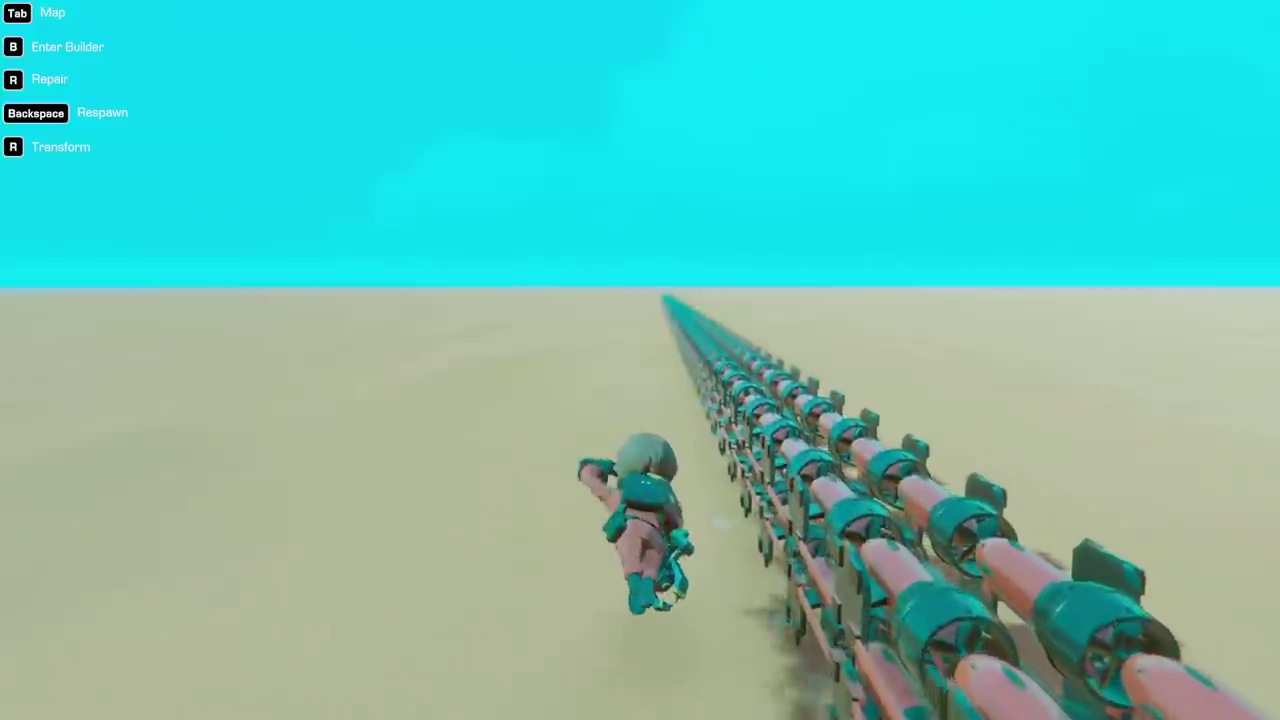
{"action": "key", "text": "f"}
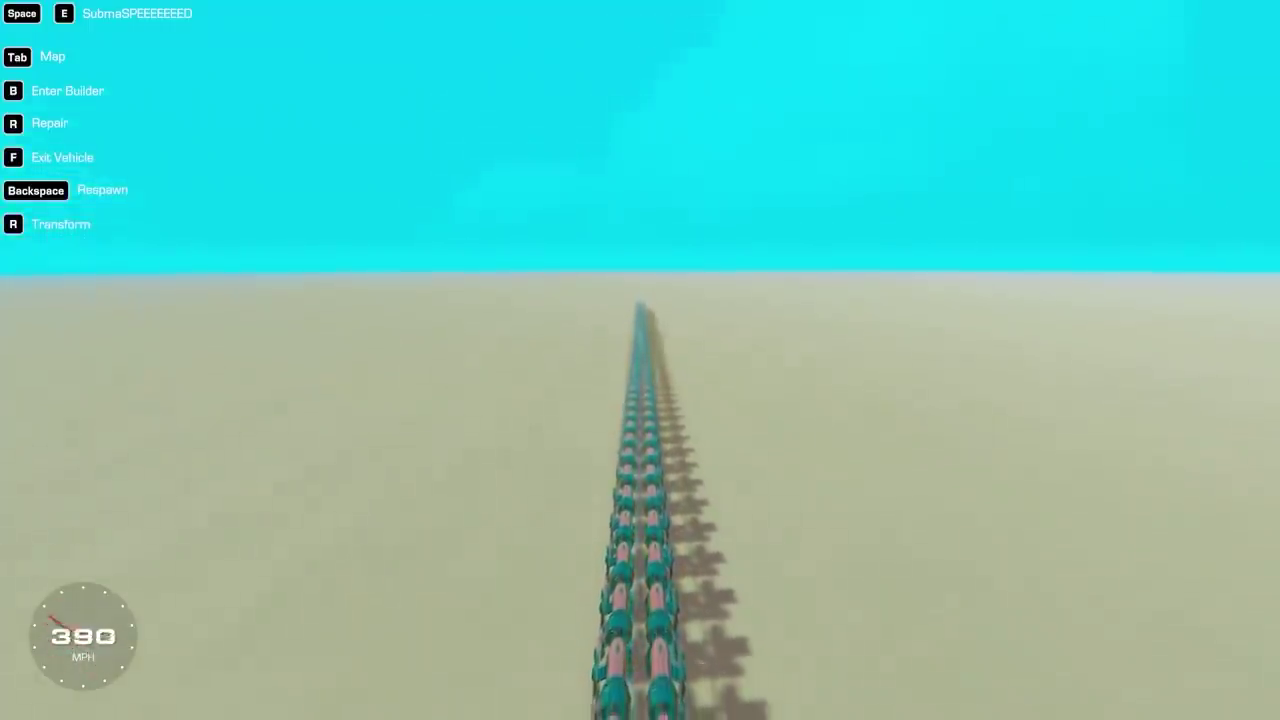